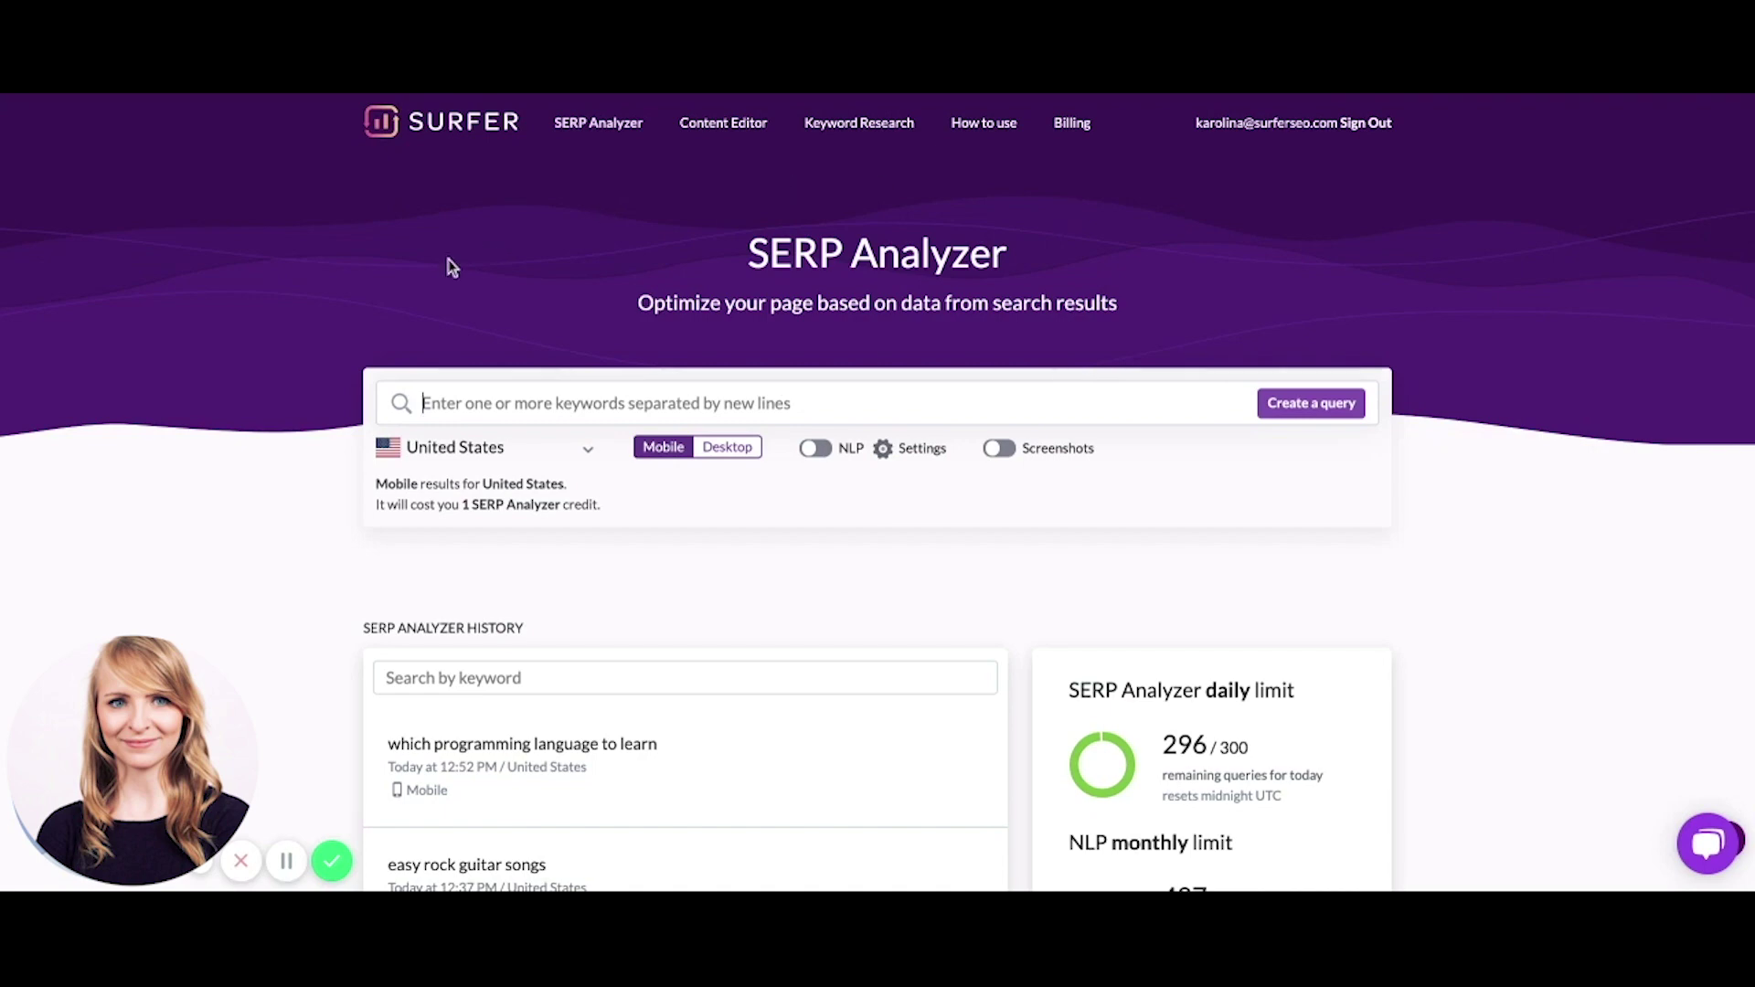
Step: Enter 'which programming language to learn' as the new Content Editor keyword
{"action": "left_click", "coordinate": [705, 128]}
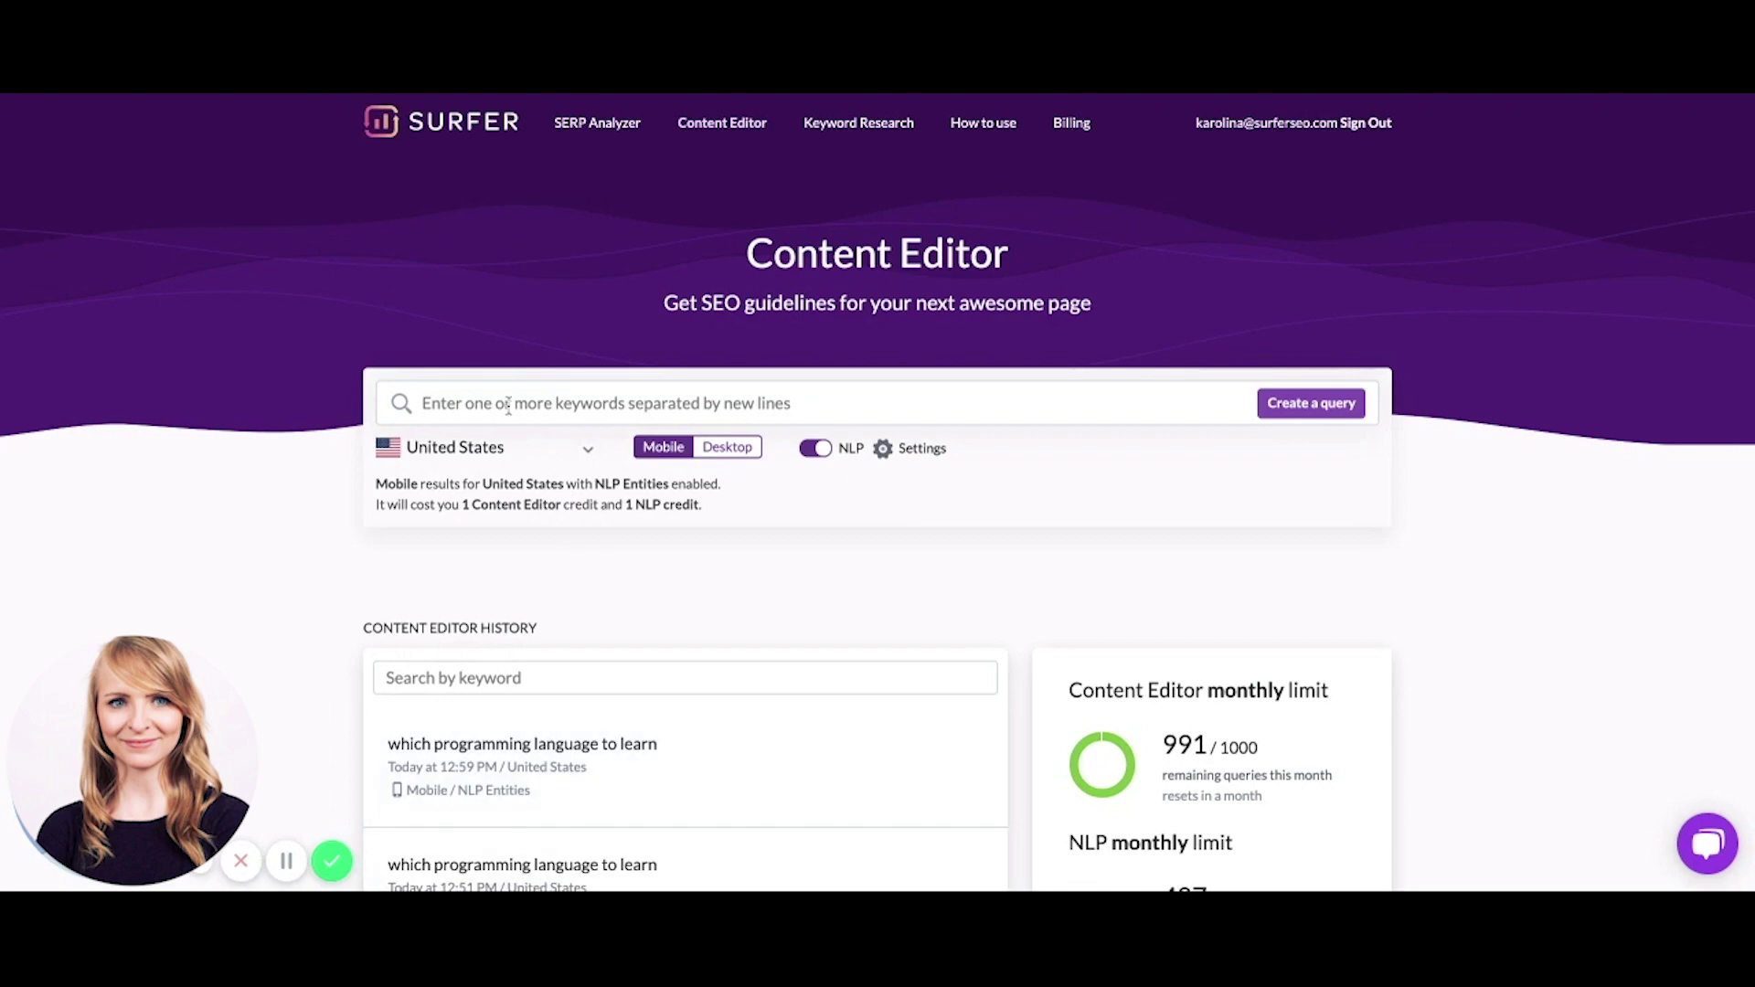
{"action": "type", "text": "which"}
{"action": "key", "text": "BackSpace"}
{"action": "key", "text": "BackSpace"}
{"action": "key", "text": "BackSpace"}
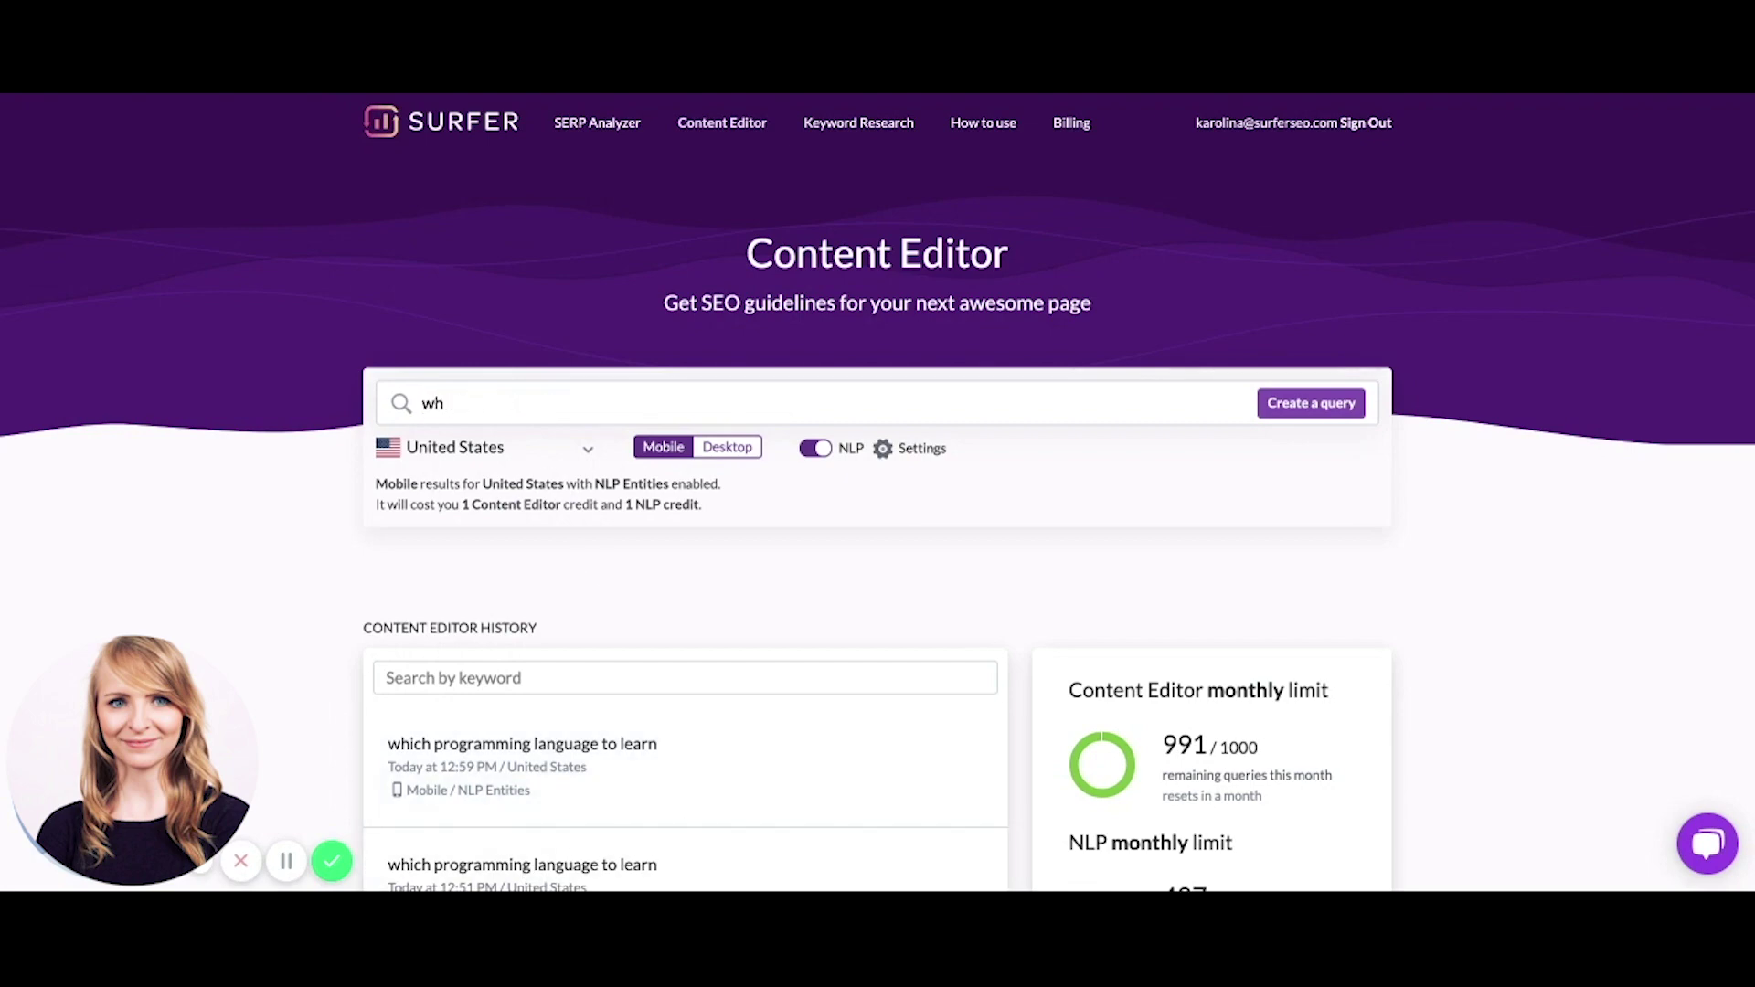
{"action": "type", "text": "ich programming langua"}
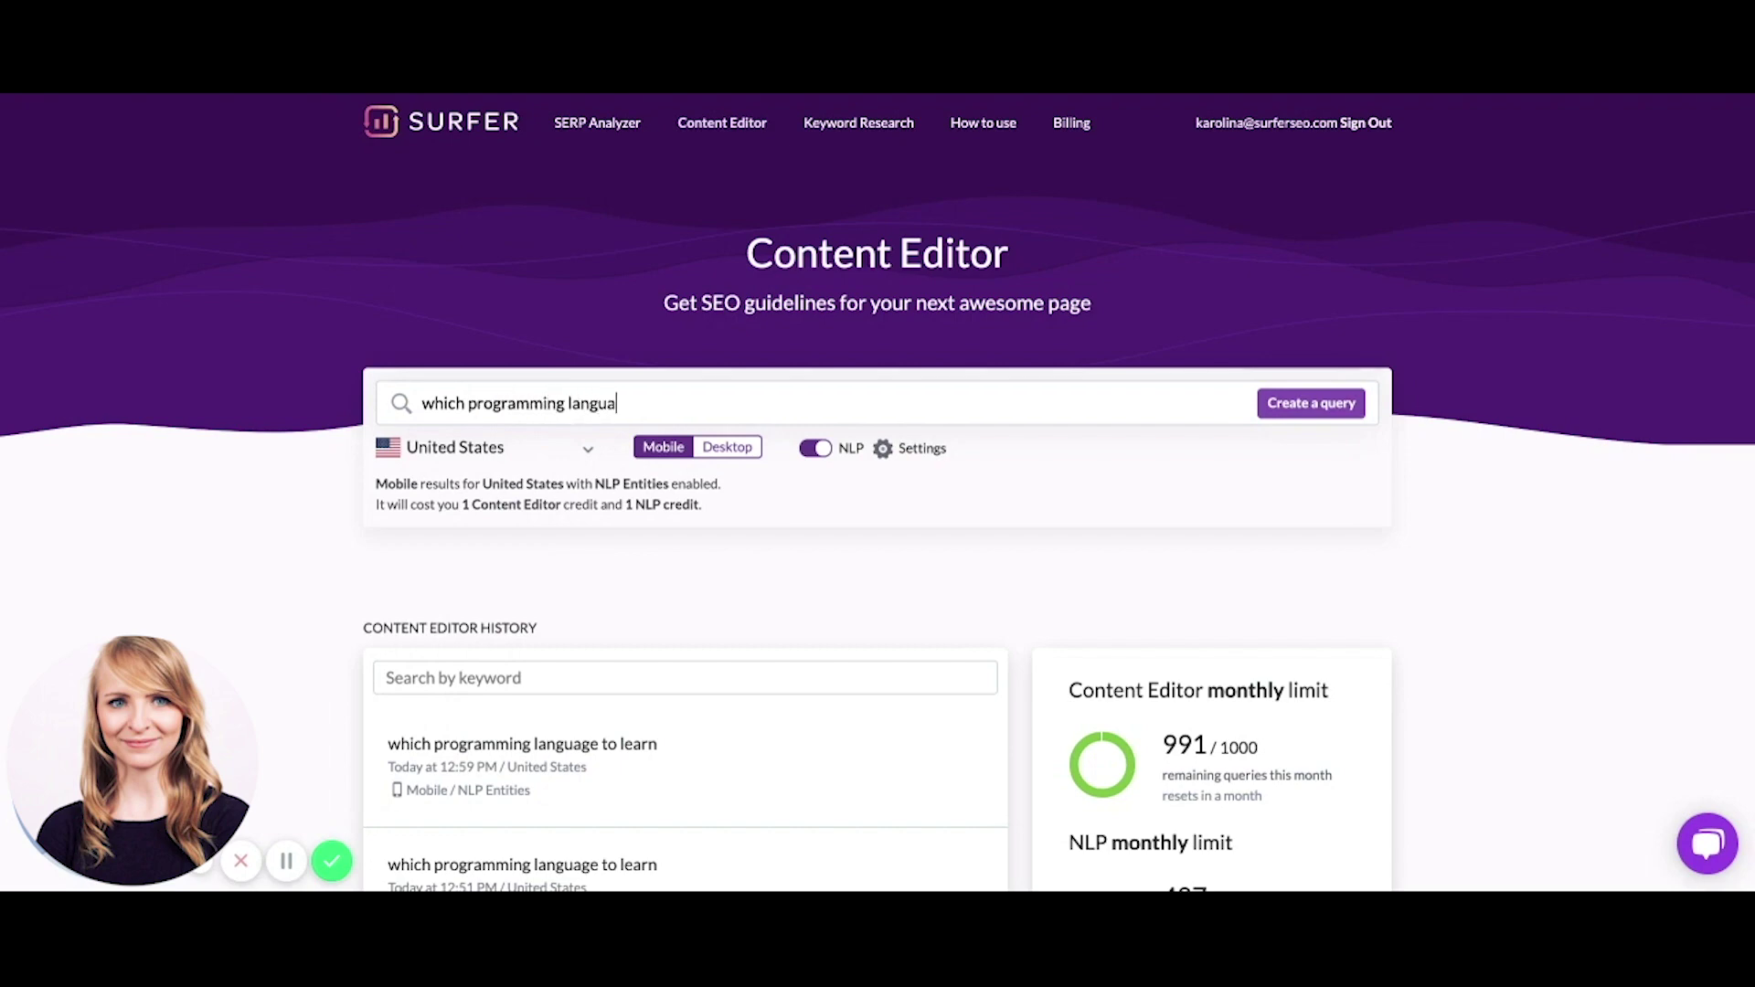
{"action": "type", "text": "ges"}
{"action": "type", "text": " to learn"}
{"action": "left_click", "coordinate": [640, 403]}
{"action": "key", "text": "BackSpace"}
Step: Turn on NLP Entities and create the query
{"action": "left_click", "coordinate": [883, 450]}
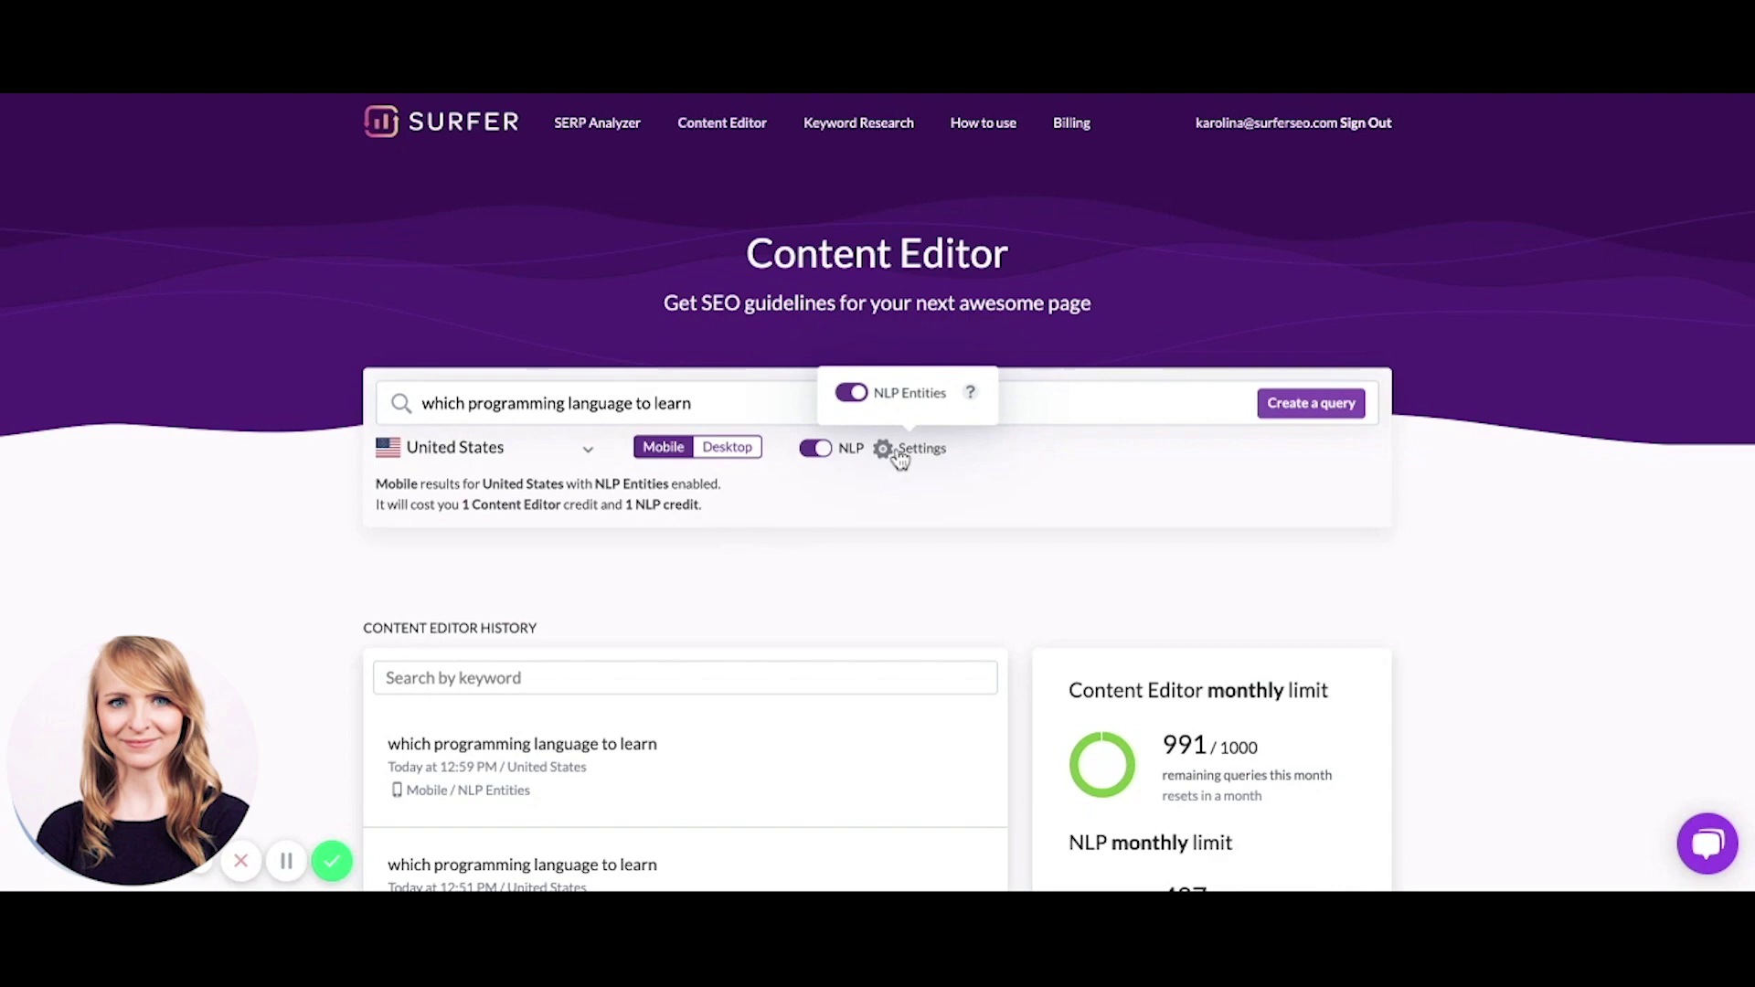
{"action": "left_click", "coordinate": [900, 460]}
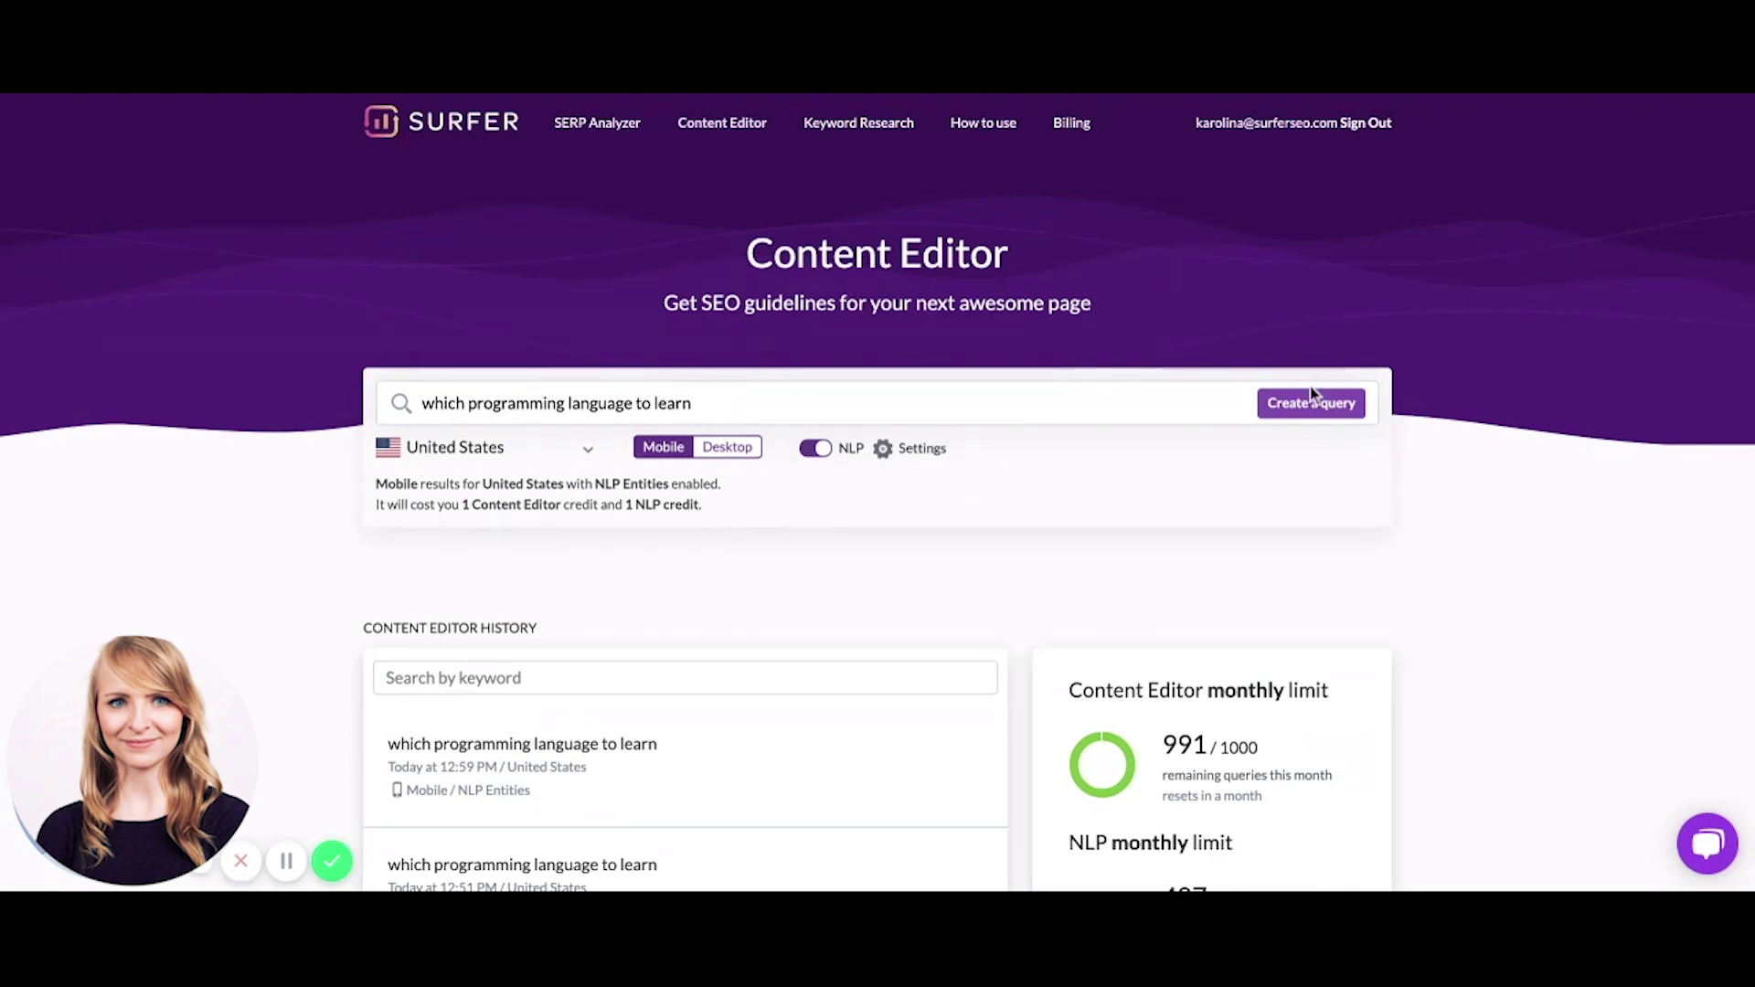
{"action": "left_click", "coordinate": [1301, 411]}
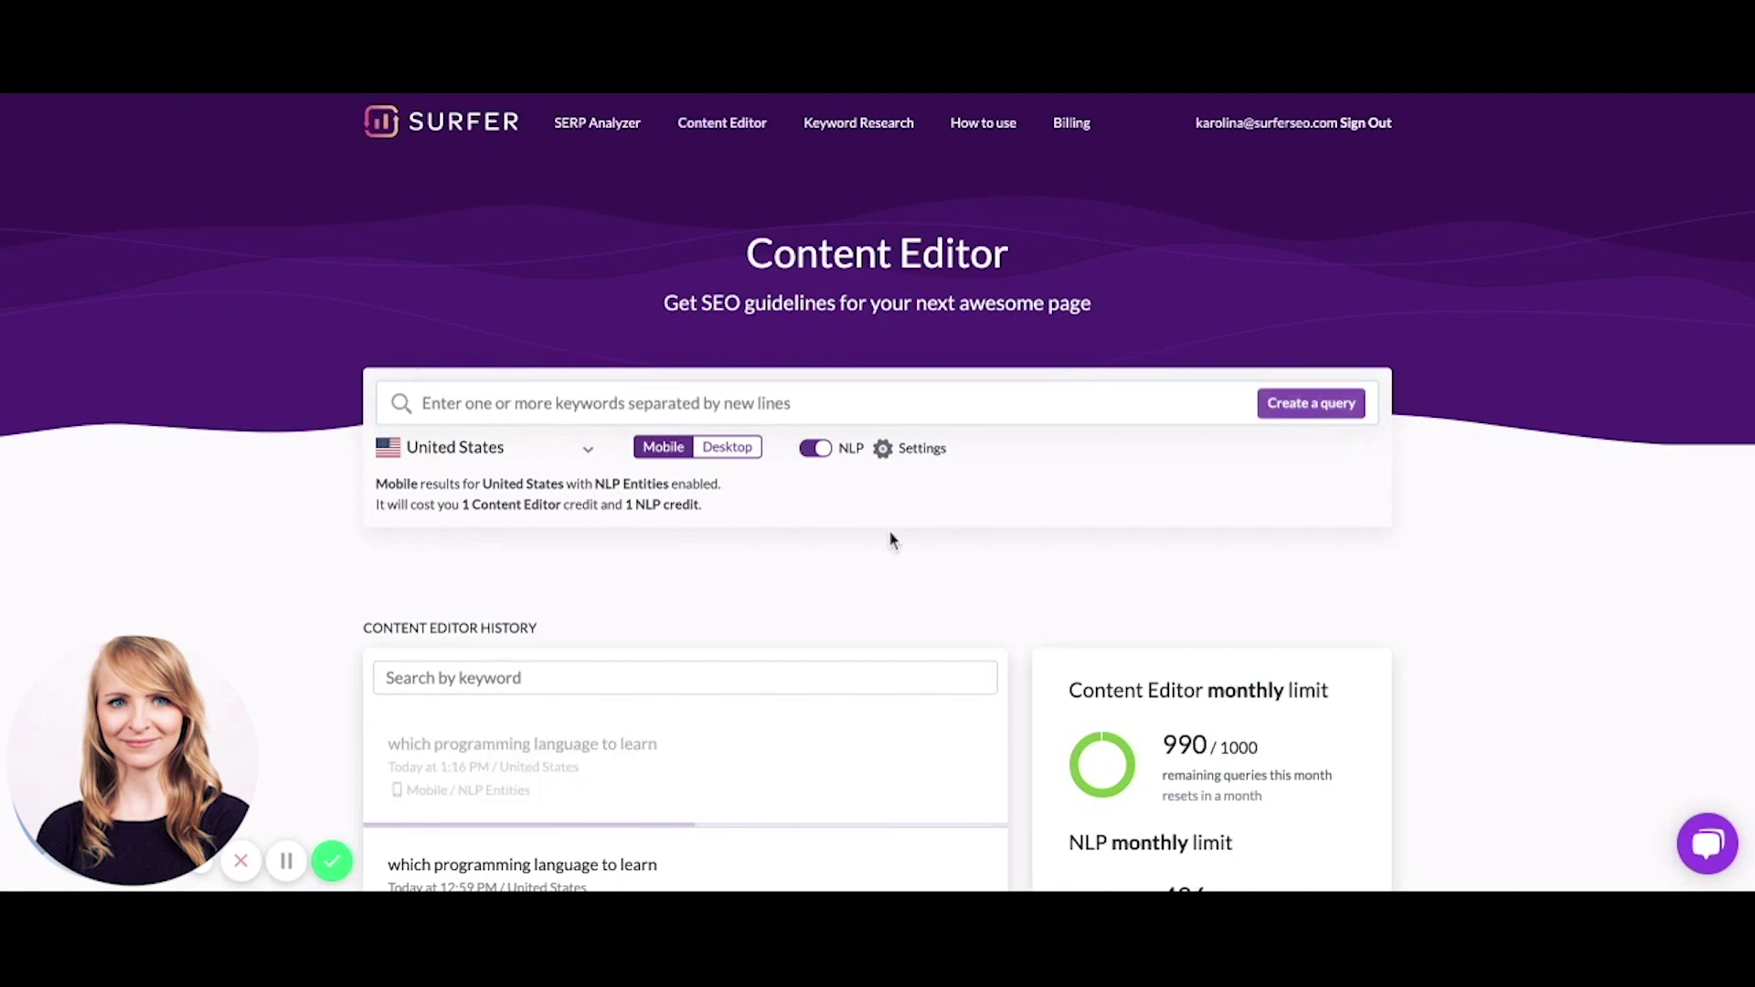
Step: Open the 'which programming language to learn' editor from the Content Editor history
{"action": "scroll", "coordinate": [888, 531], "scroll_direction": "down", "scroll_amount": 1}
{"action": "scroll", "coordinate": [877, 558], "scroll_direction": "down", "scroll_amount": 1}
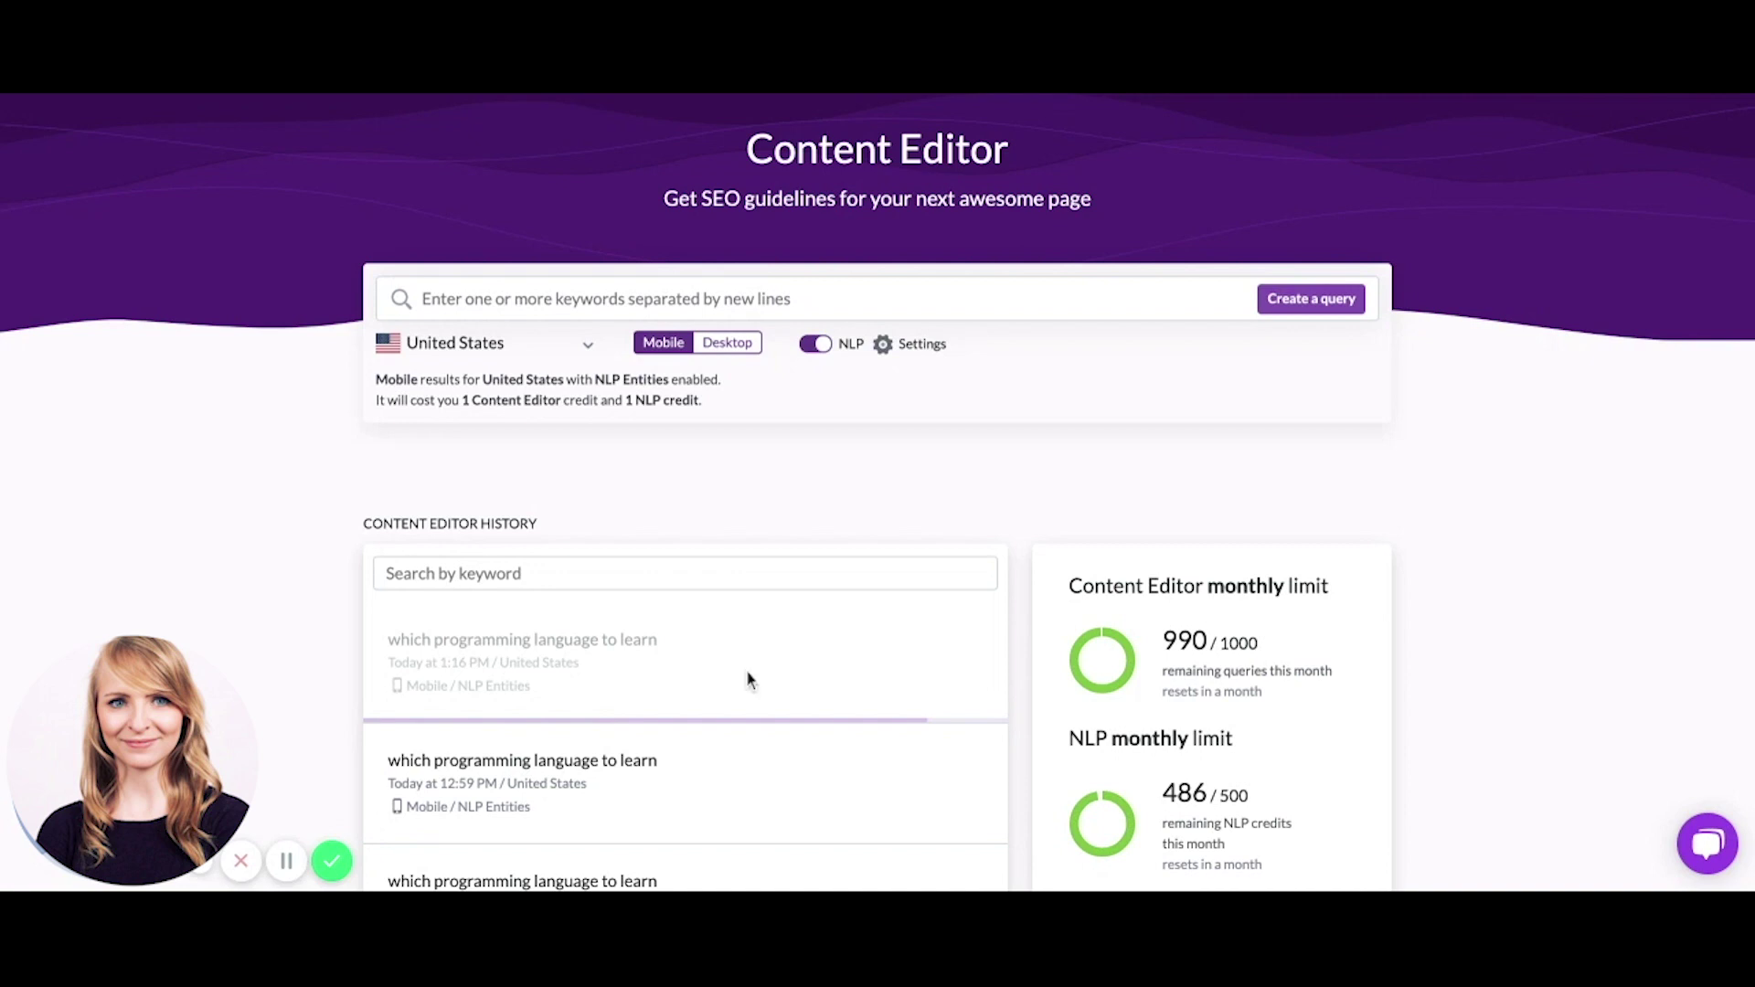
{"action": "scroll", "coordinate": [745, 678], "scroll_direction": "down", "scroll_amount": 1}
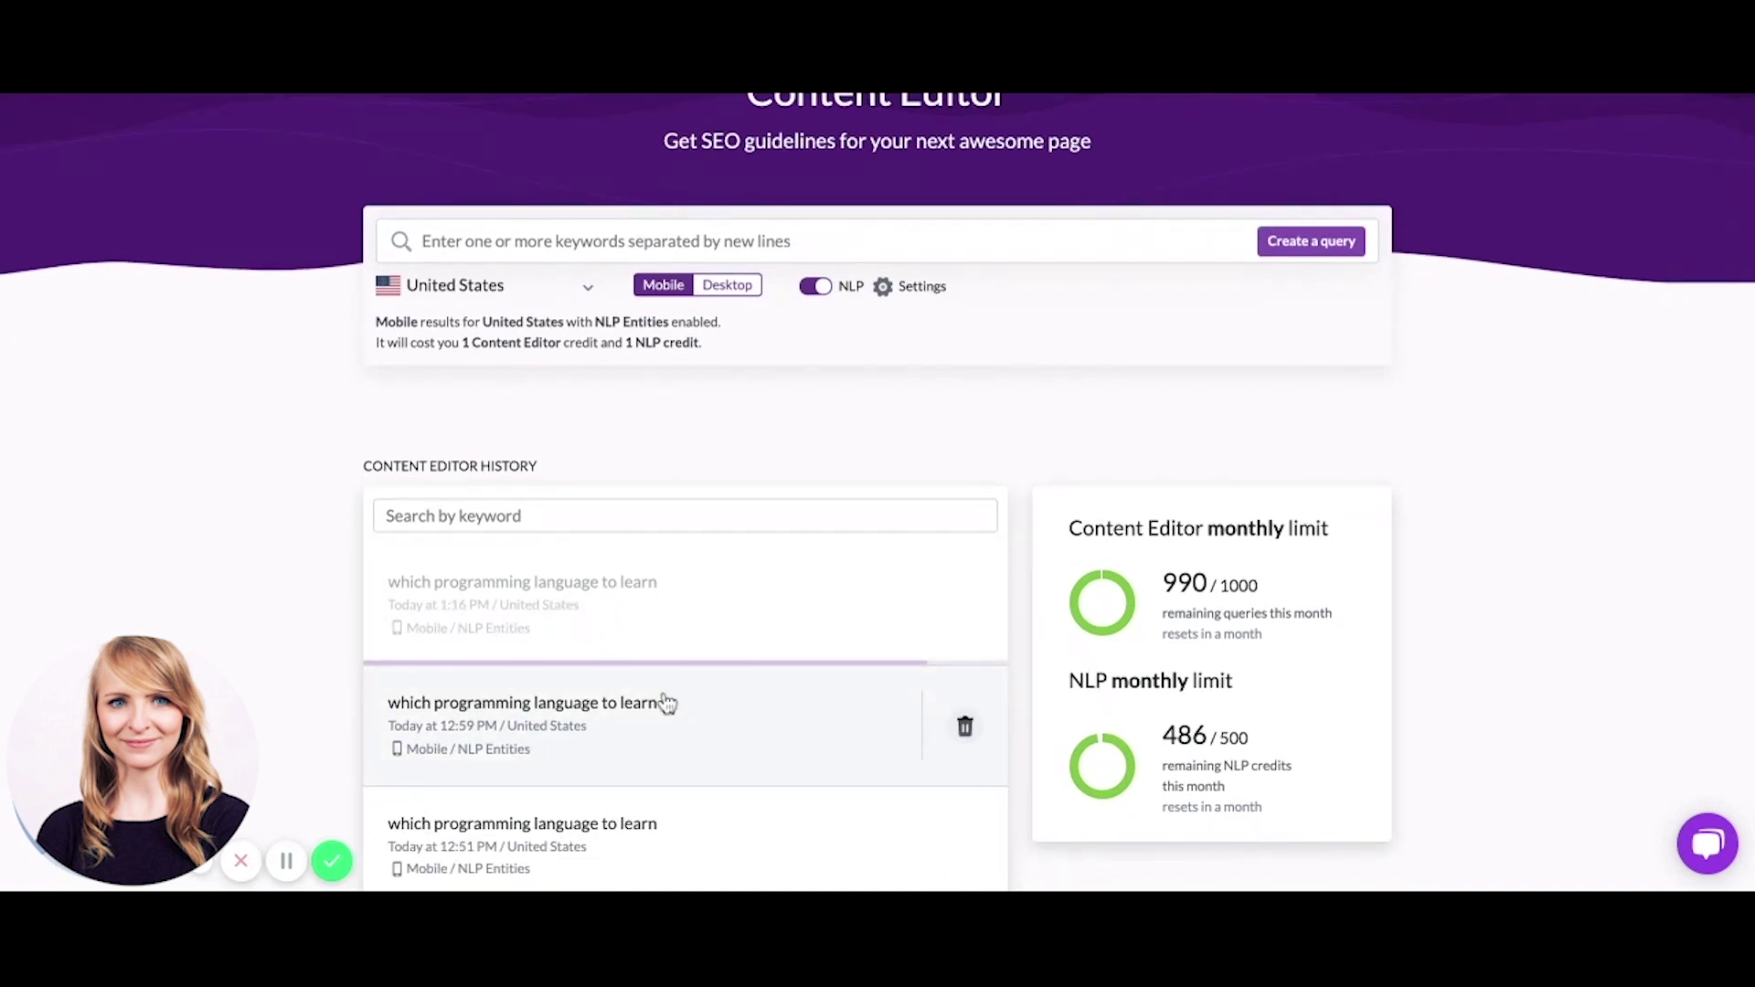
{"action": "left_click", "coordinate": [665, 702]}
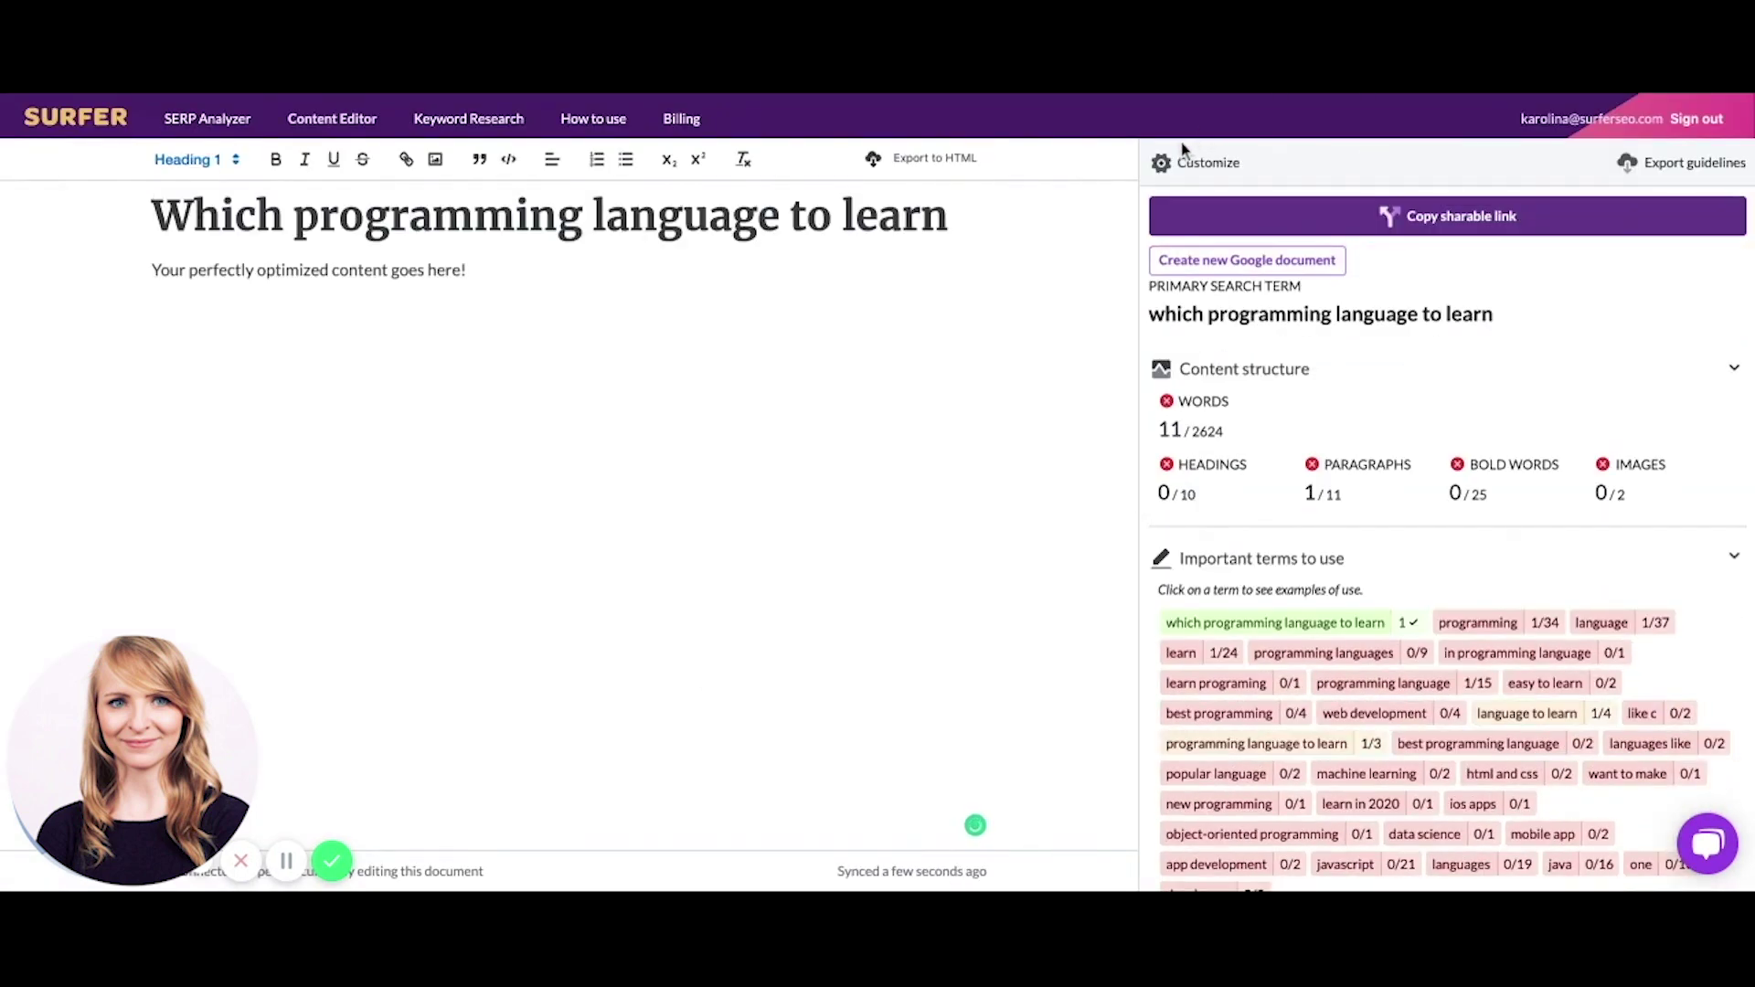
Step: Include the guru99 and computer.org pages as competitors and save the changes
{"action": "left_click", "coordinate": [1186, 164]}
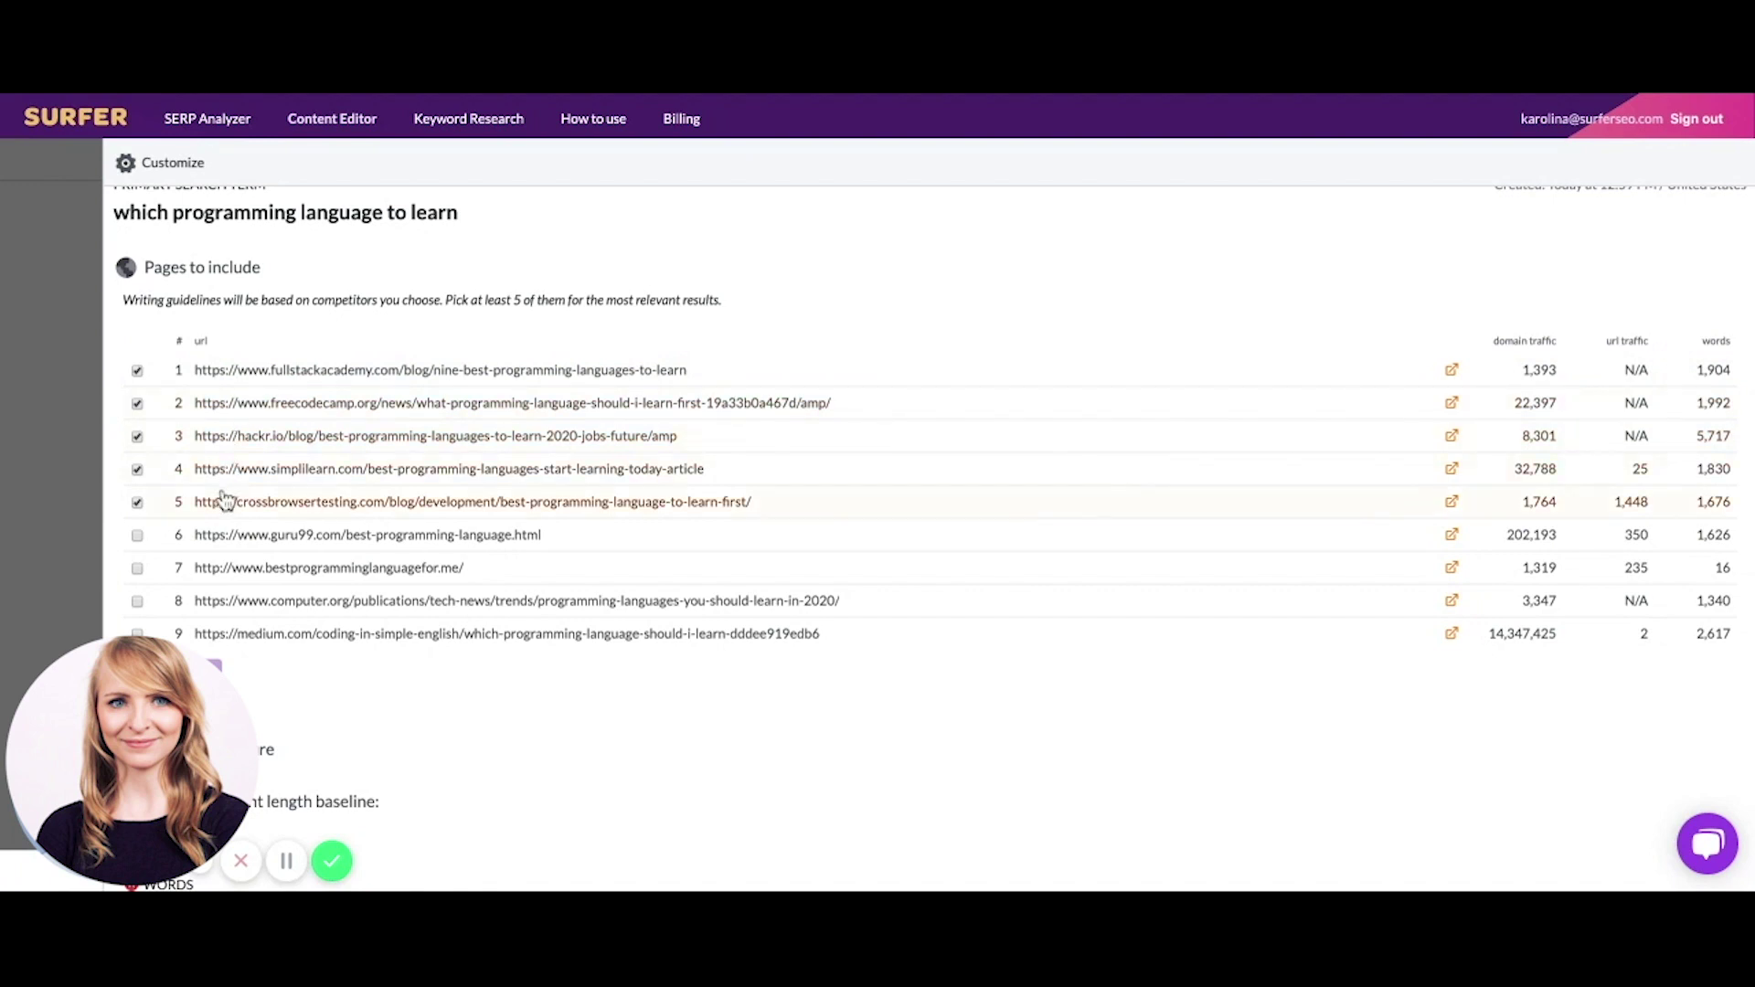
{"action": "left_click", "coordinate": [222, 544]}
{"action": "scroll", "coordinate": [484, 585], "scroll_direction": "down", "scroll_amount": 1}
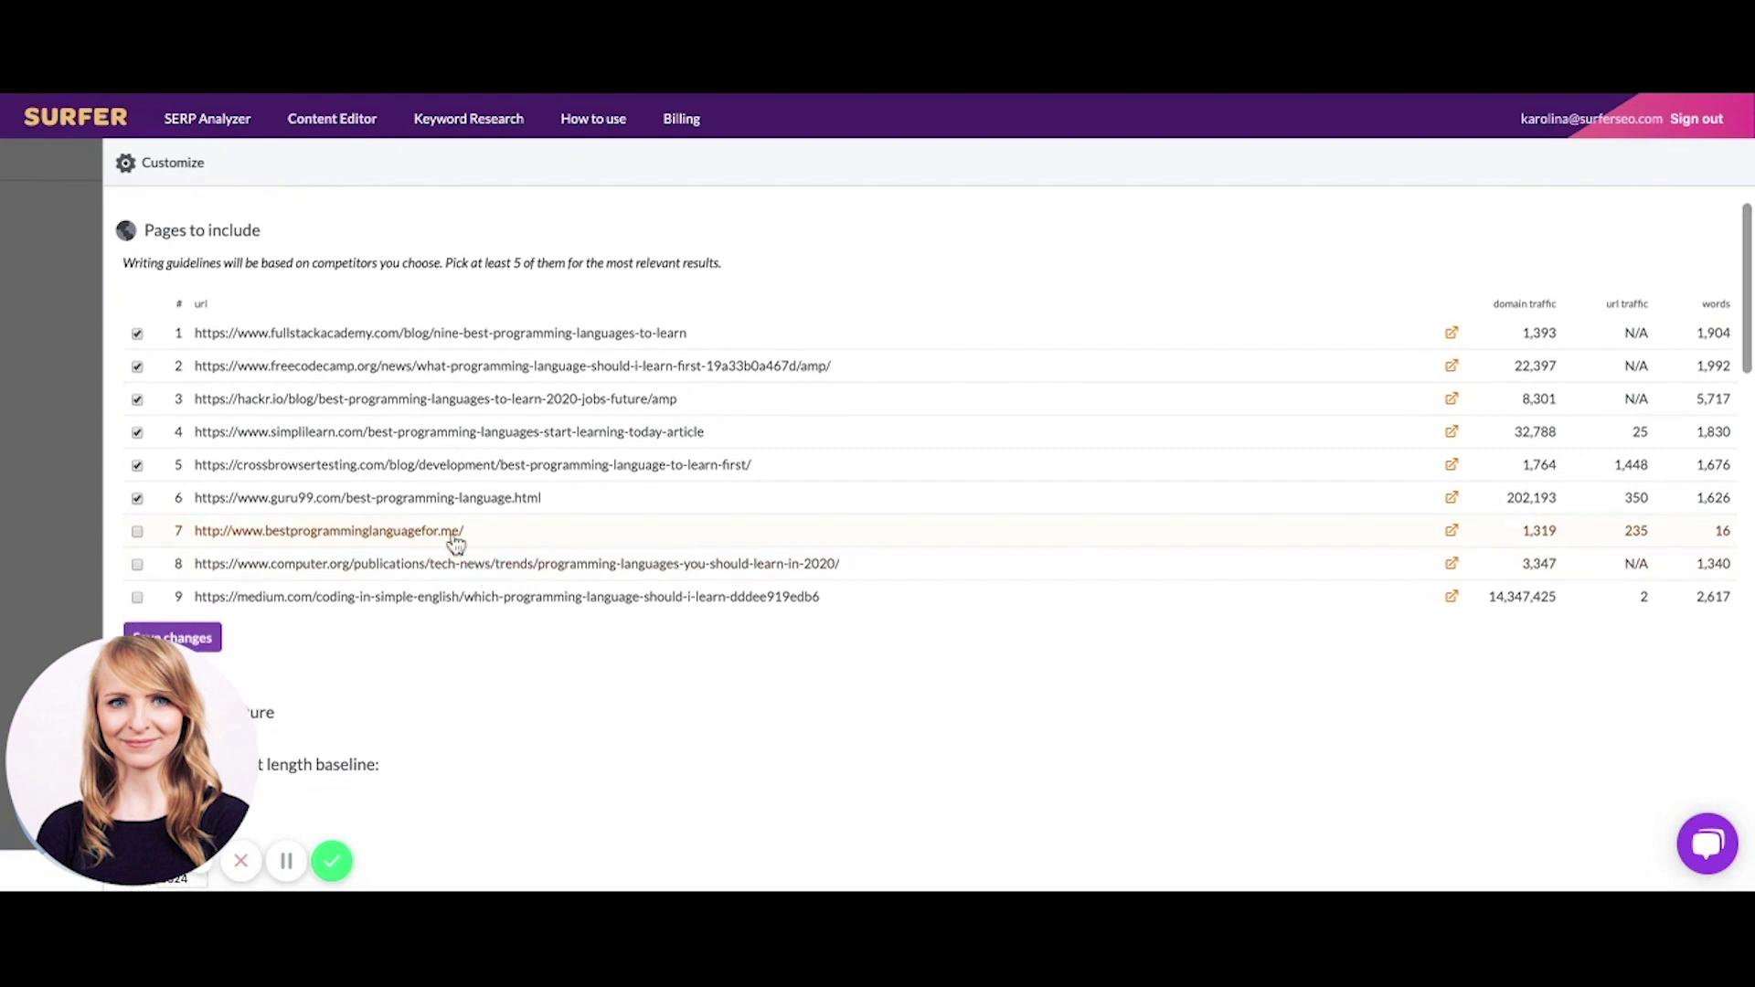
{"action": "left_click", "coordinate": [138, 565]}
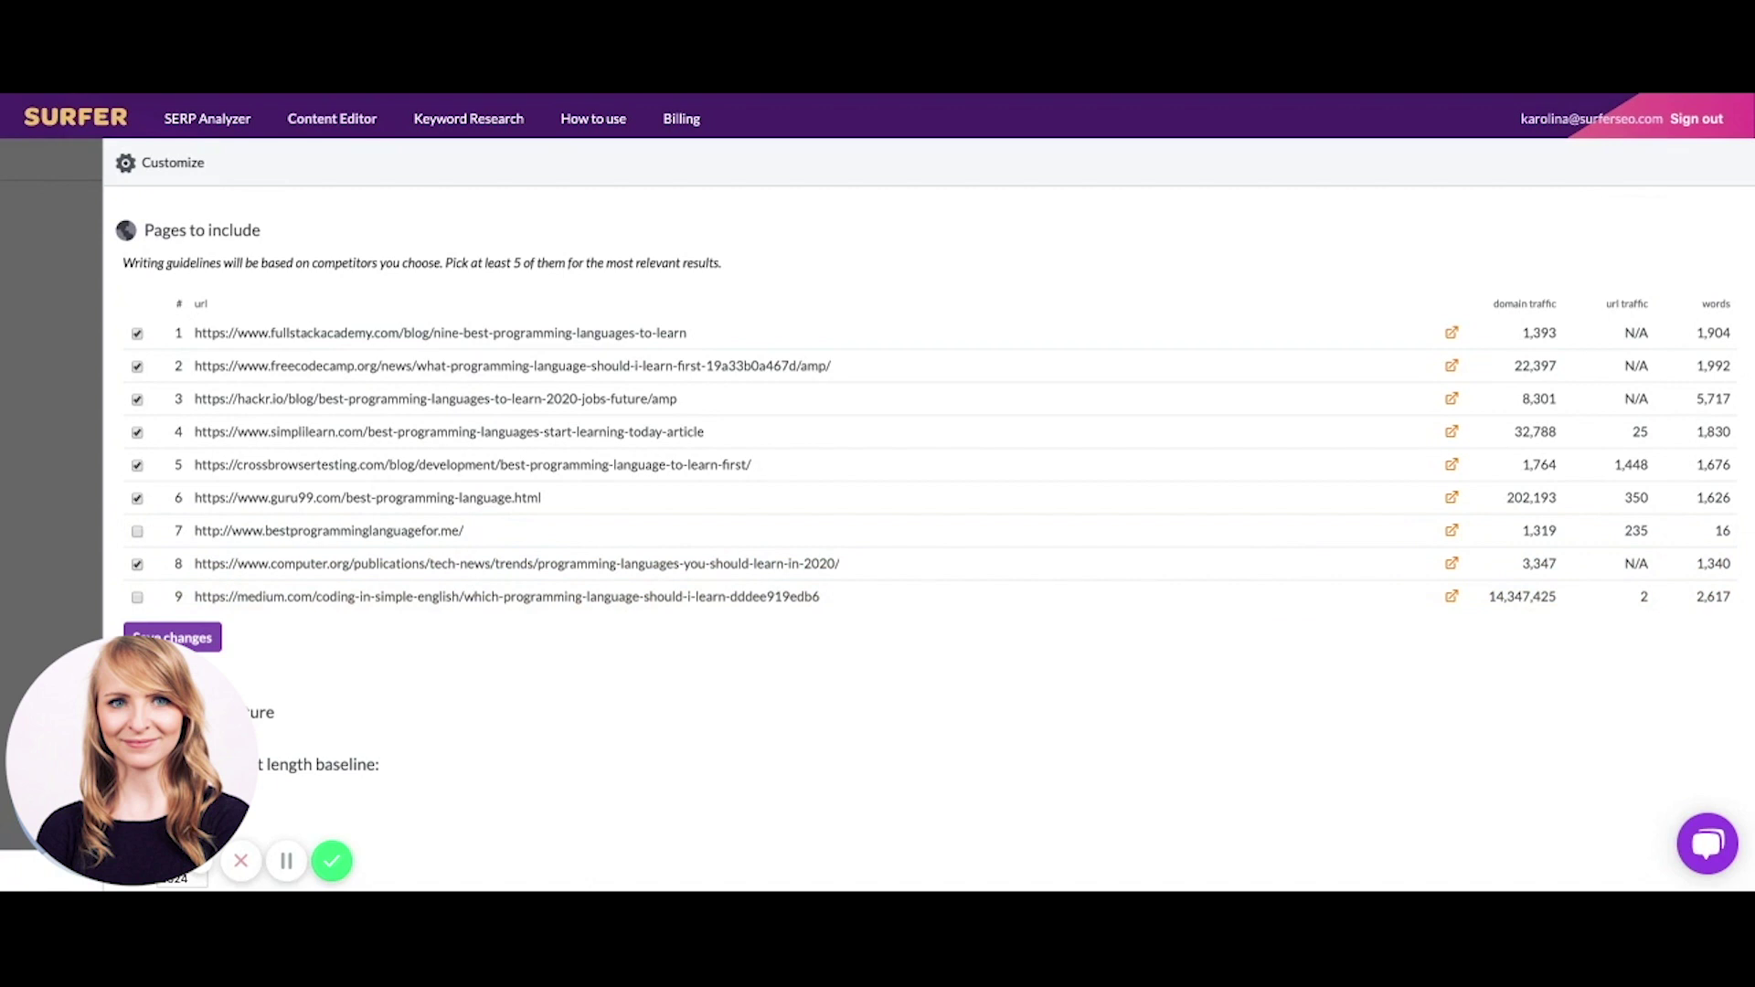
{"action": "scroll", "coordinate": [999, 581], "scroll_direction": "down", "scroll_amount": 1}
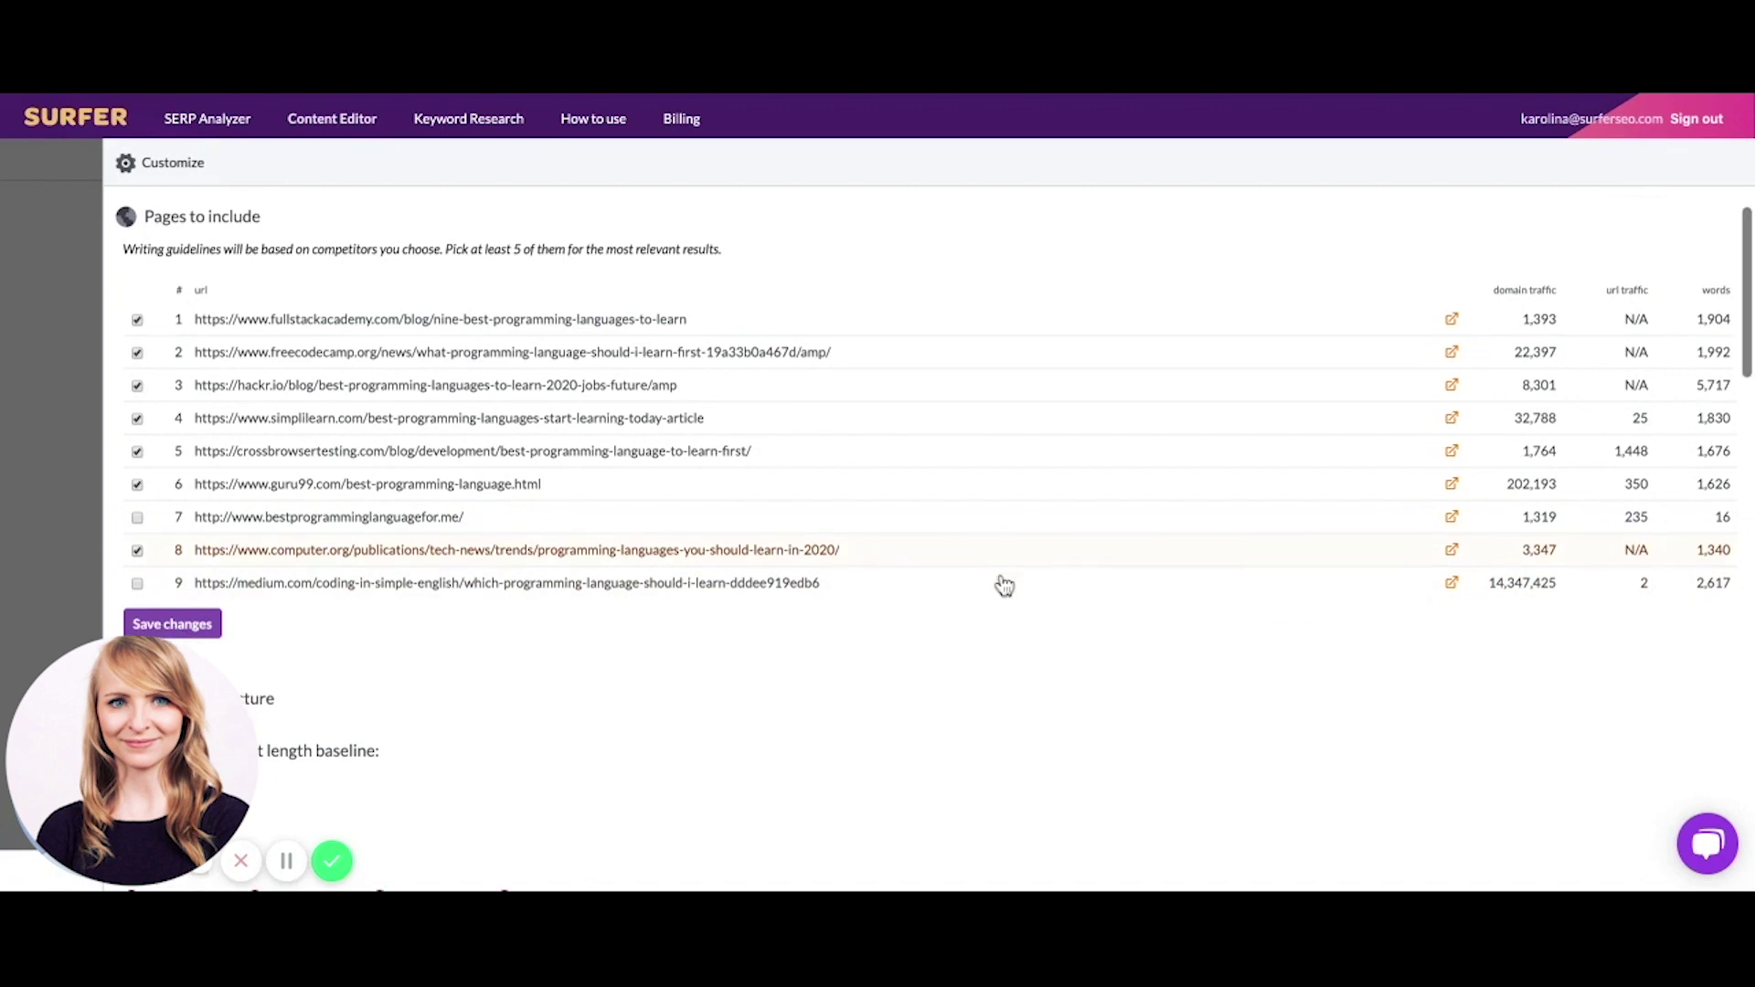
{"action": "left_click", "coordinate": [179, 630]}
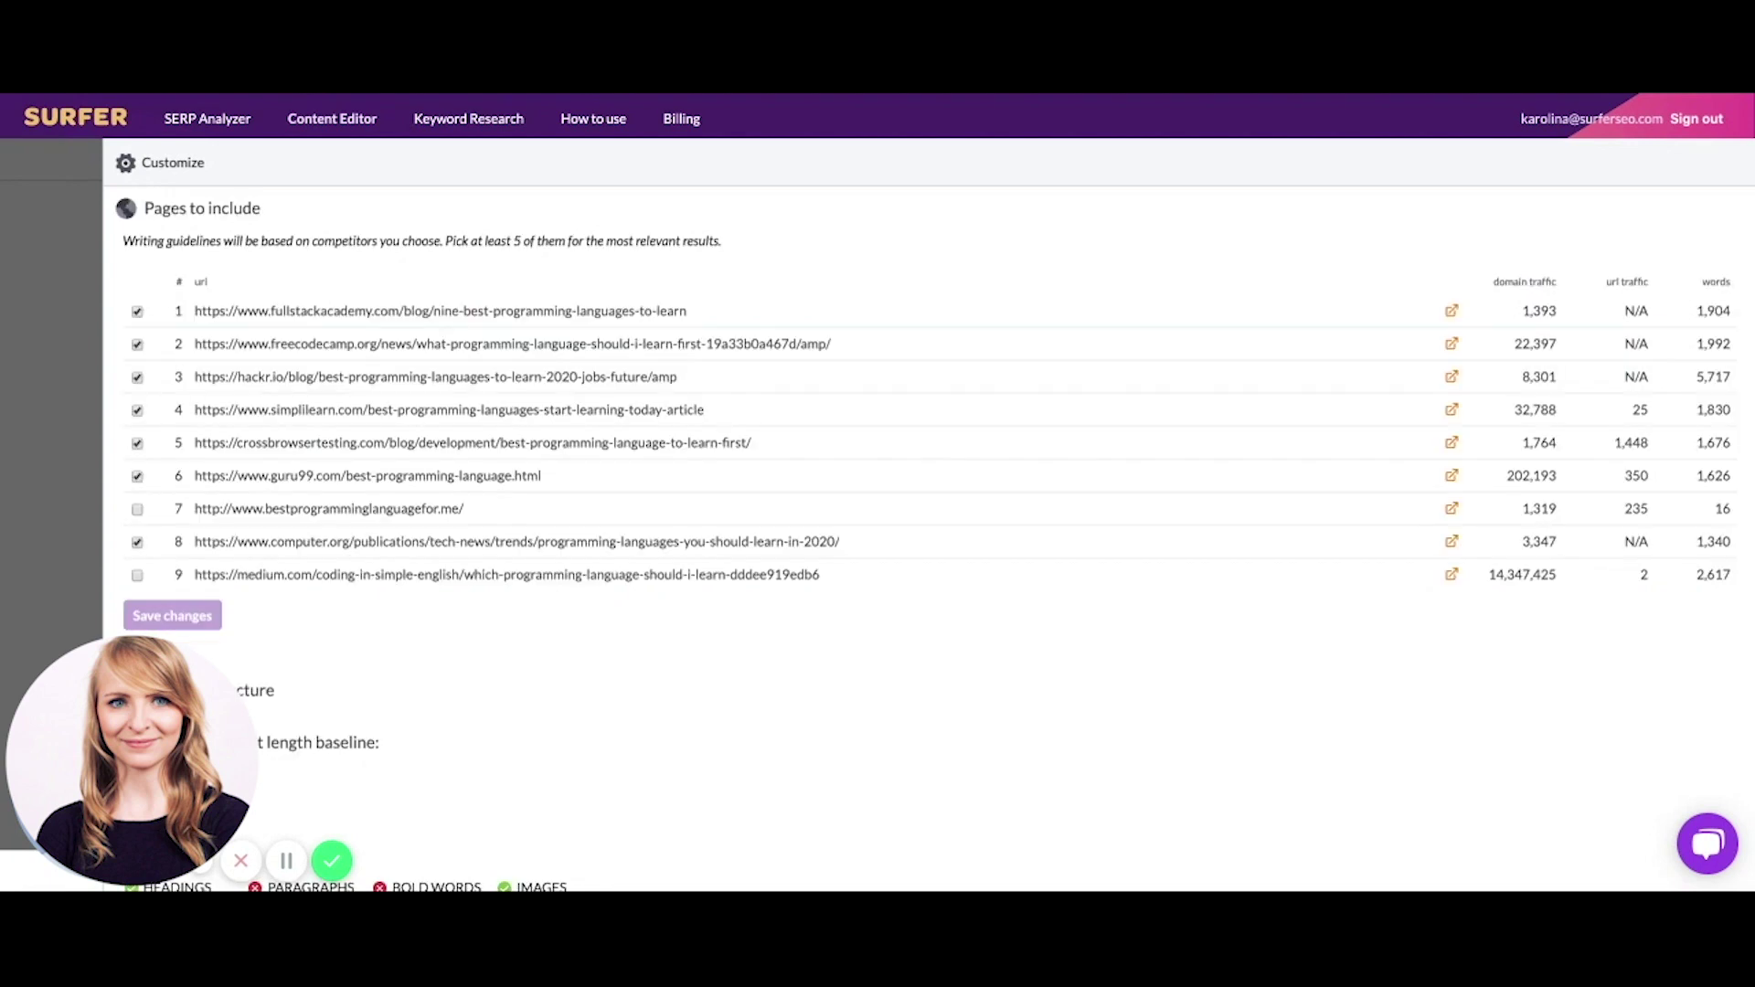
{"action": "scroll", "coordinate": [412, 535], "scroll_direction": "down", "scroll_amount": 1}
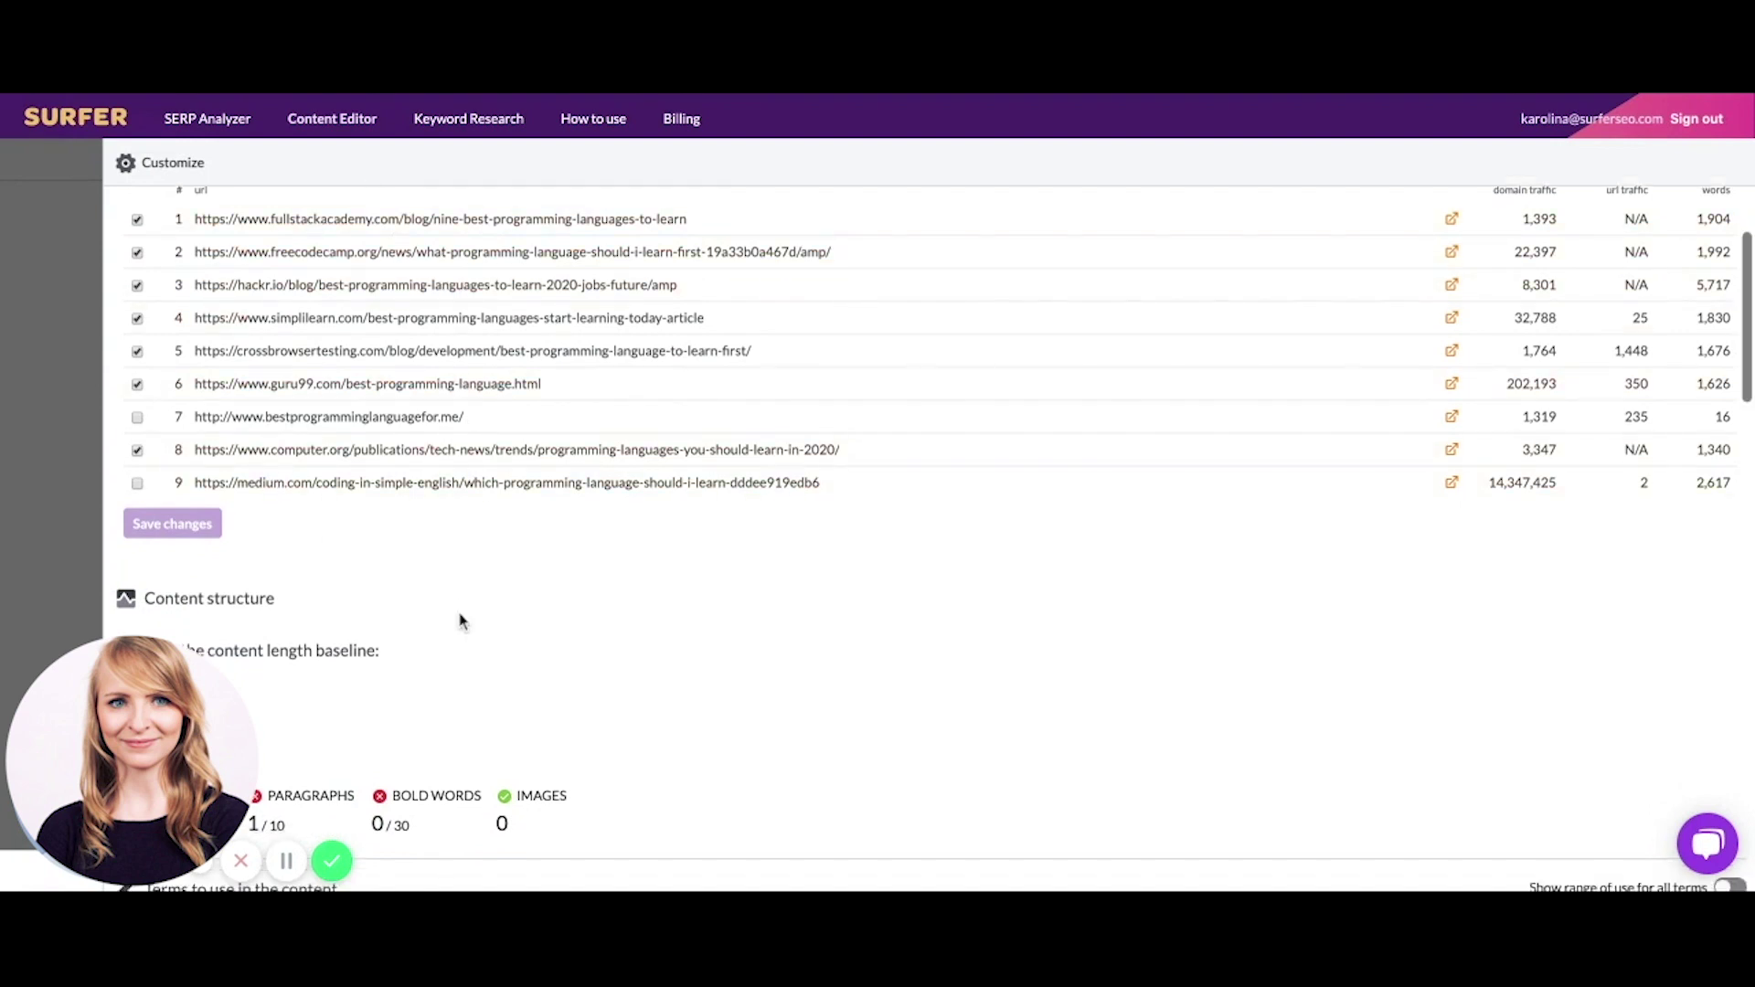
{"action": "scroll", "coordinate": [460, 621], "scroll_direction": "down", "scroll_amount": 2}
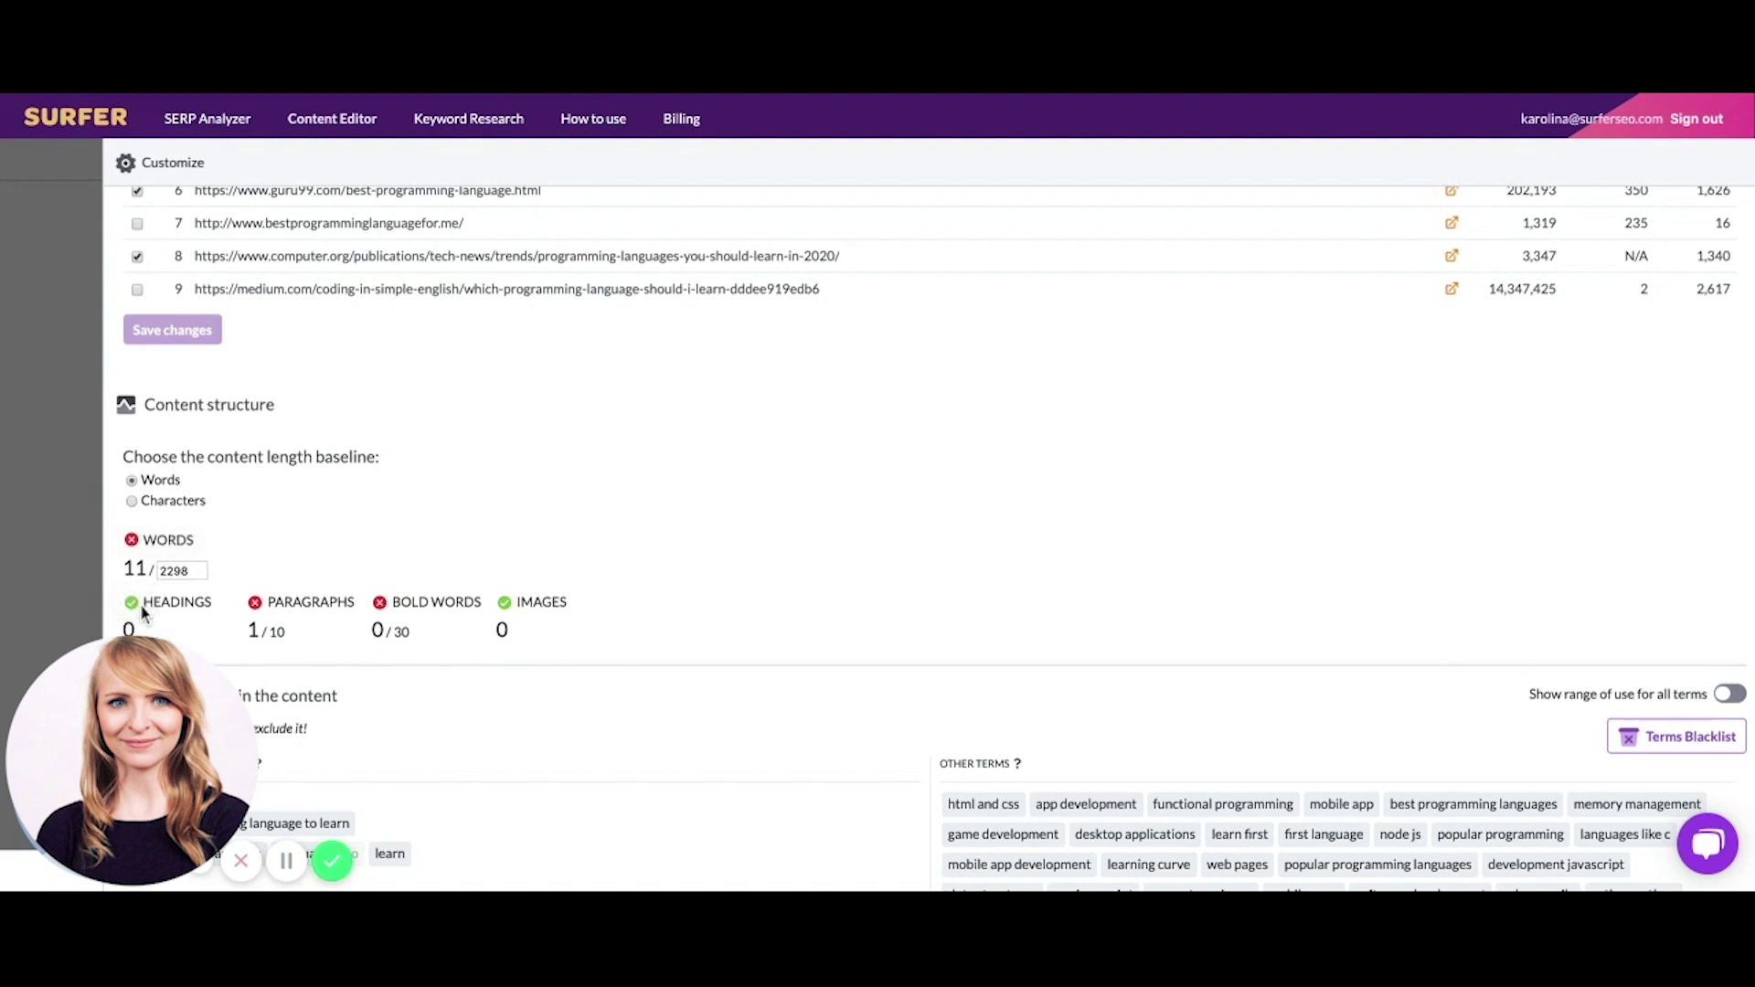
{"action": "mouse_move", "coordinate": [128, 629]}
{"action": "scroll", "coordinate": [454, 430], "scroll_direction": "down", "scroll_amount": 1}
{"action": "scroll", "coordinate": [514, 439], "scroll_direction": "down", "scroll_amount": 2}
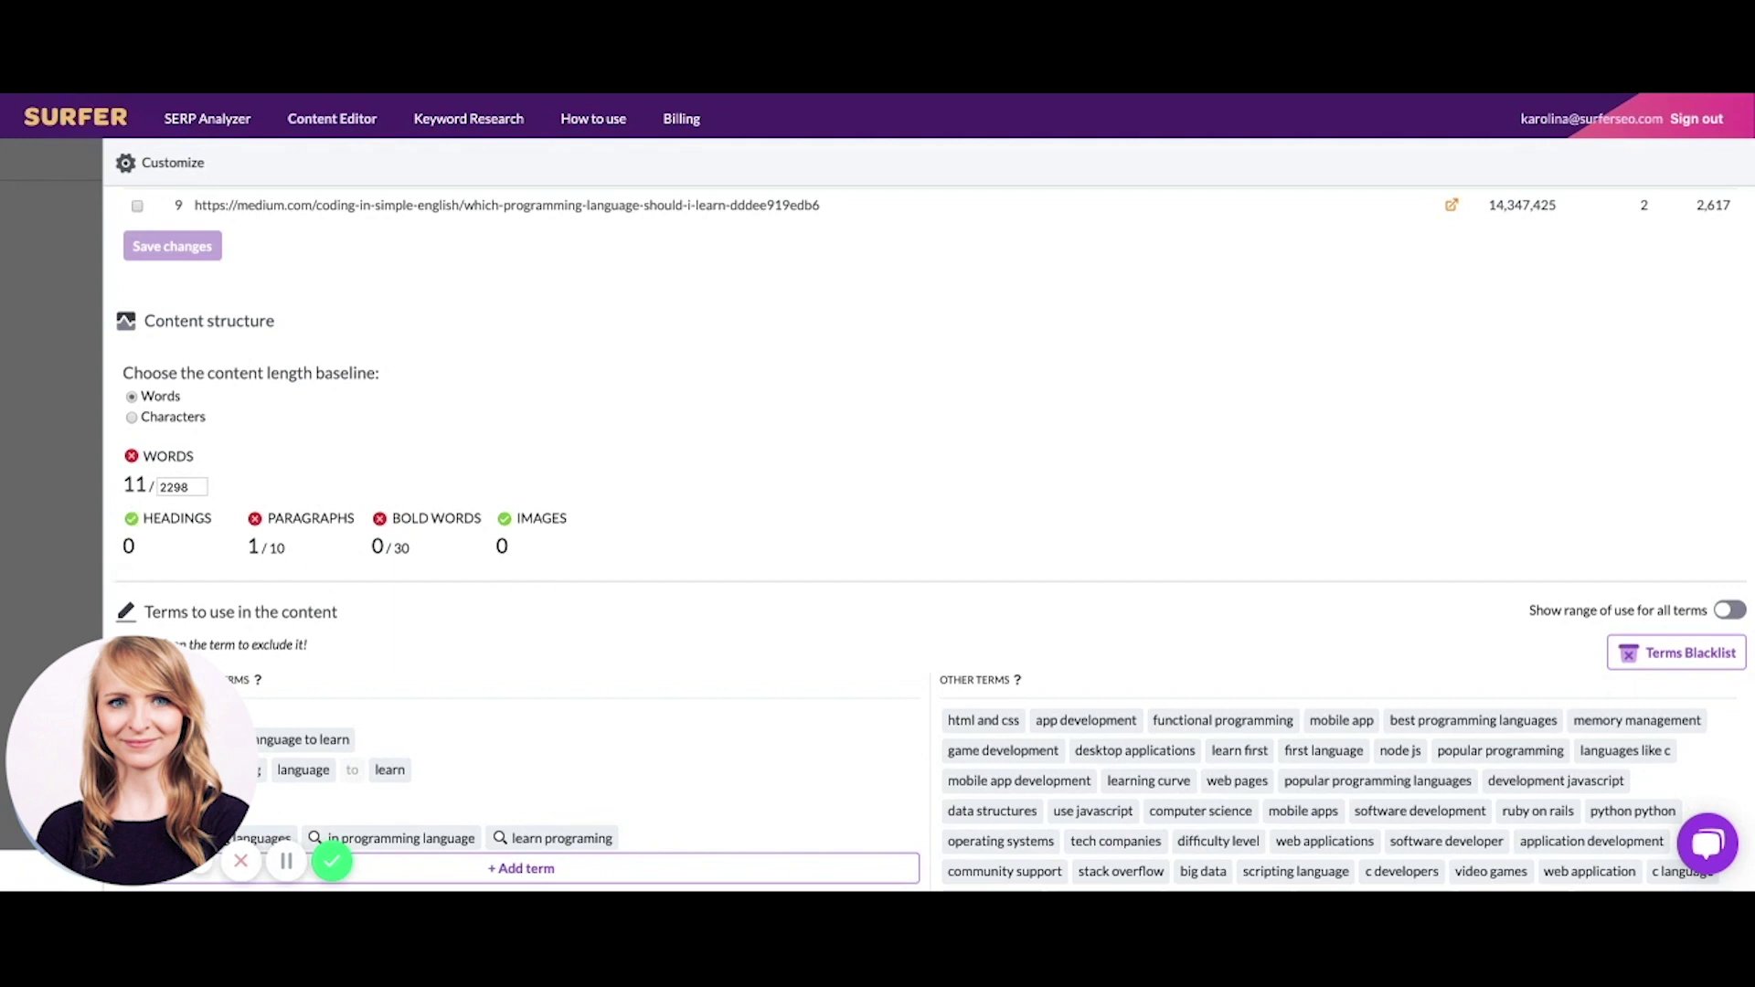
{"action": "mouse_move", "coordinate": [197, 482]}
{"action": "scroll", "coordinate": [403, 400], "scroll_direction": "down", "scroll_amount": 3}
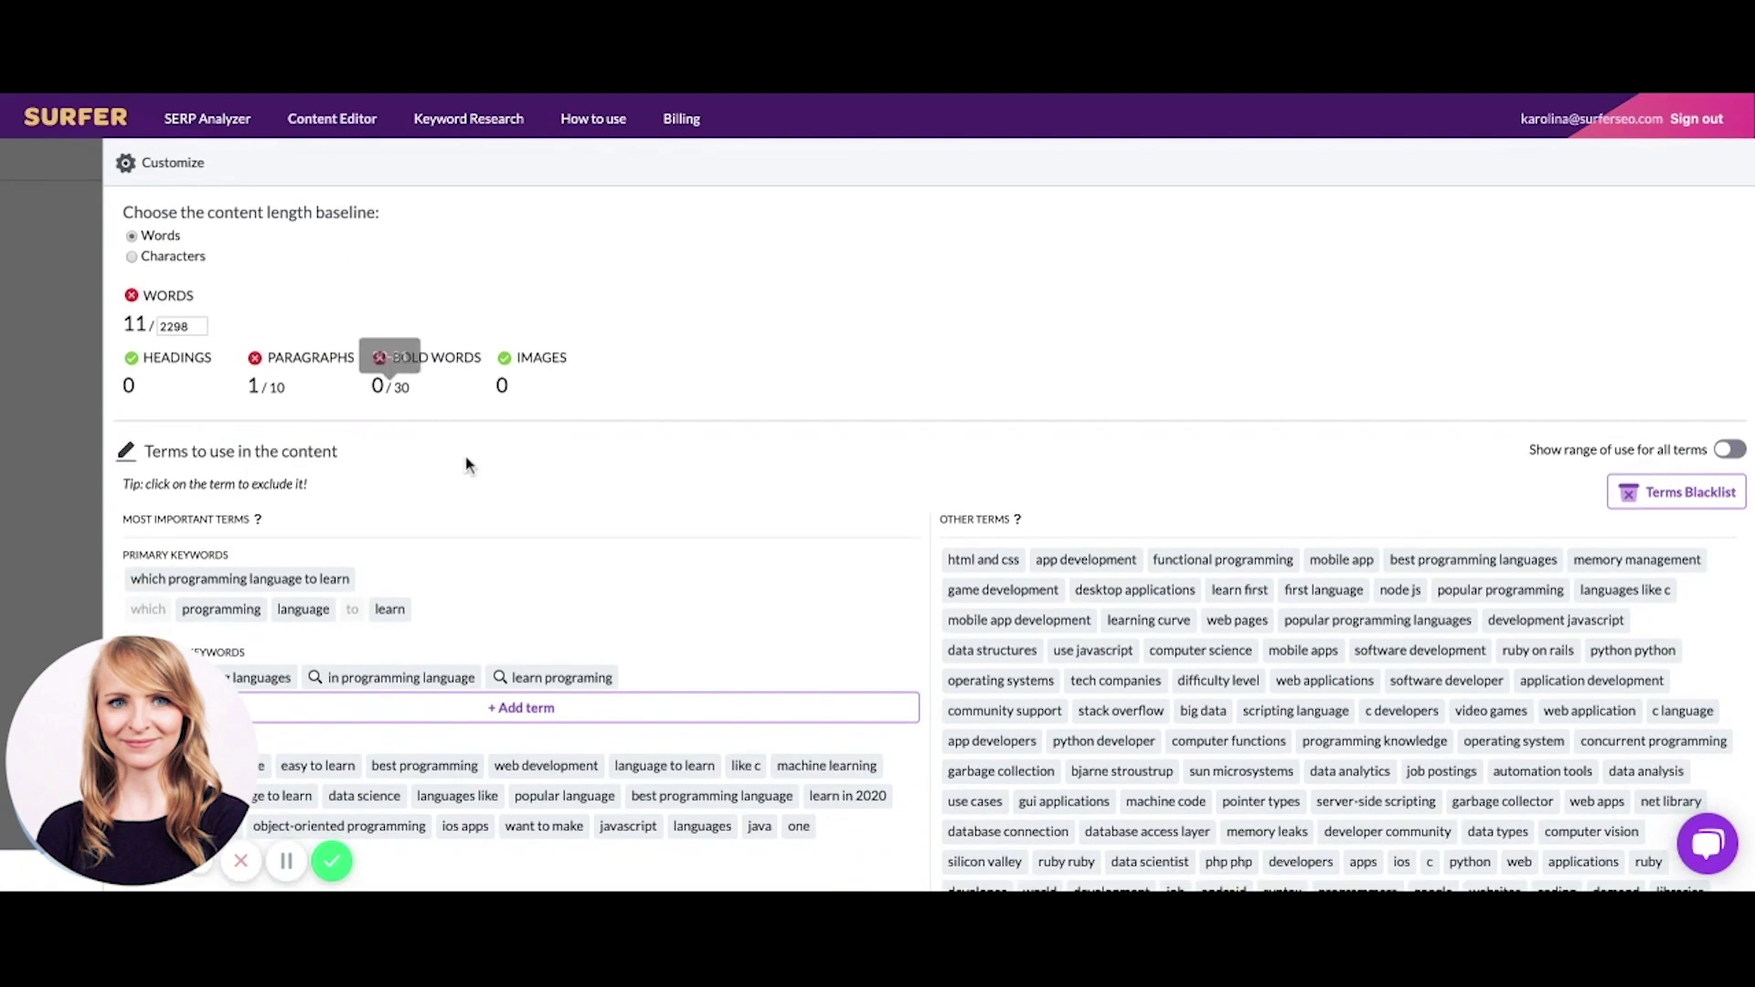
{"action": "scroll", "coordinate": [468, 464], "scroll_direction": "down", "scroll_amount": 4}
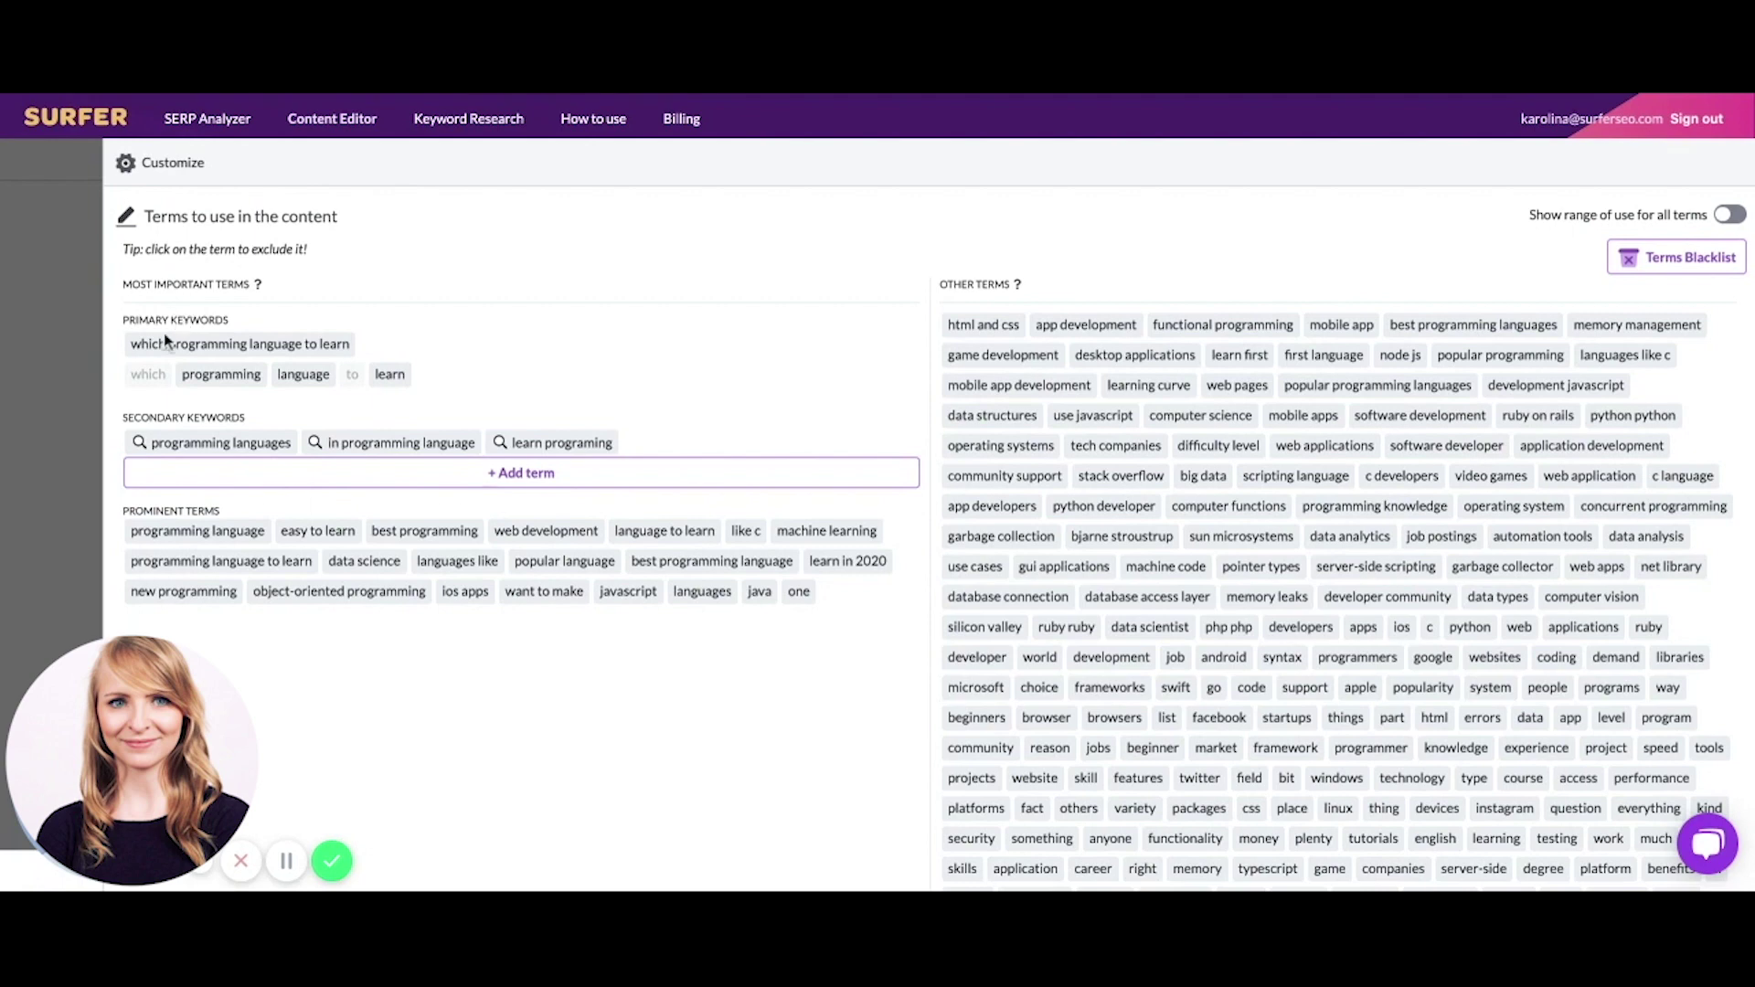
{"action": "left_click_drag", "start_coordinate": [133, 346], "coordinate": [350, 346]}
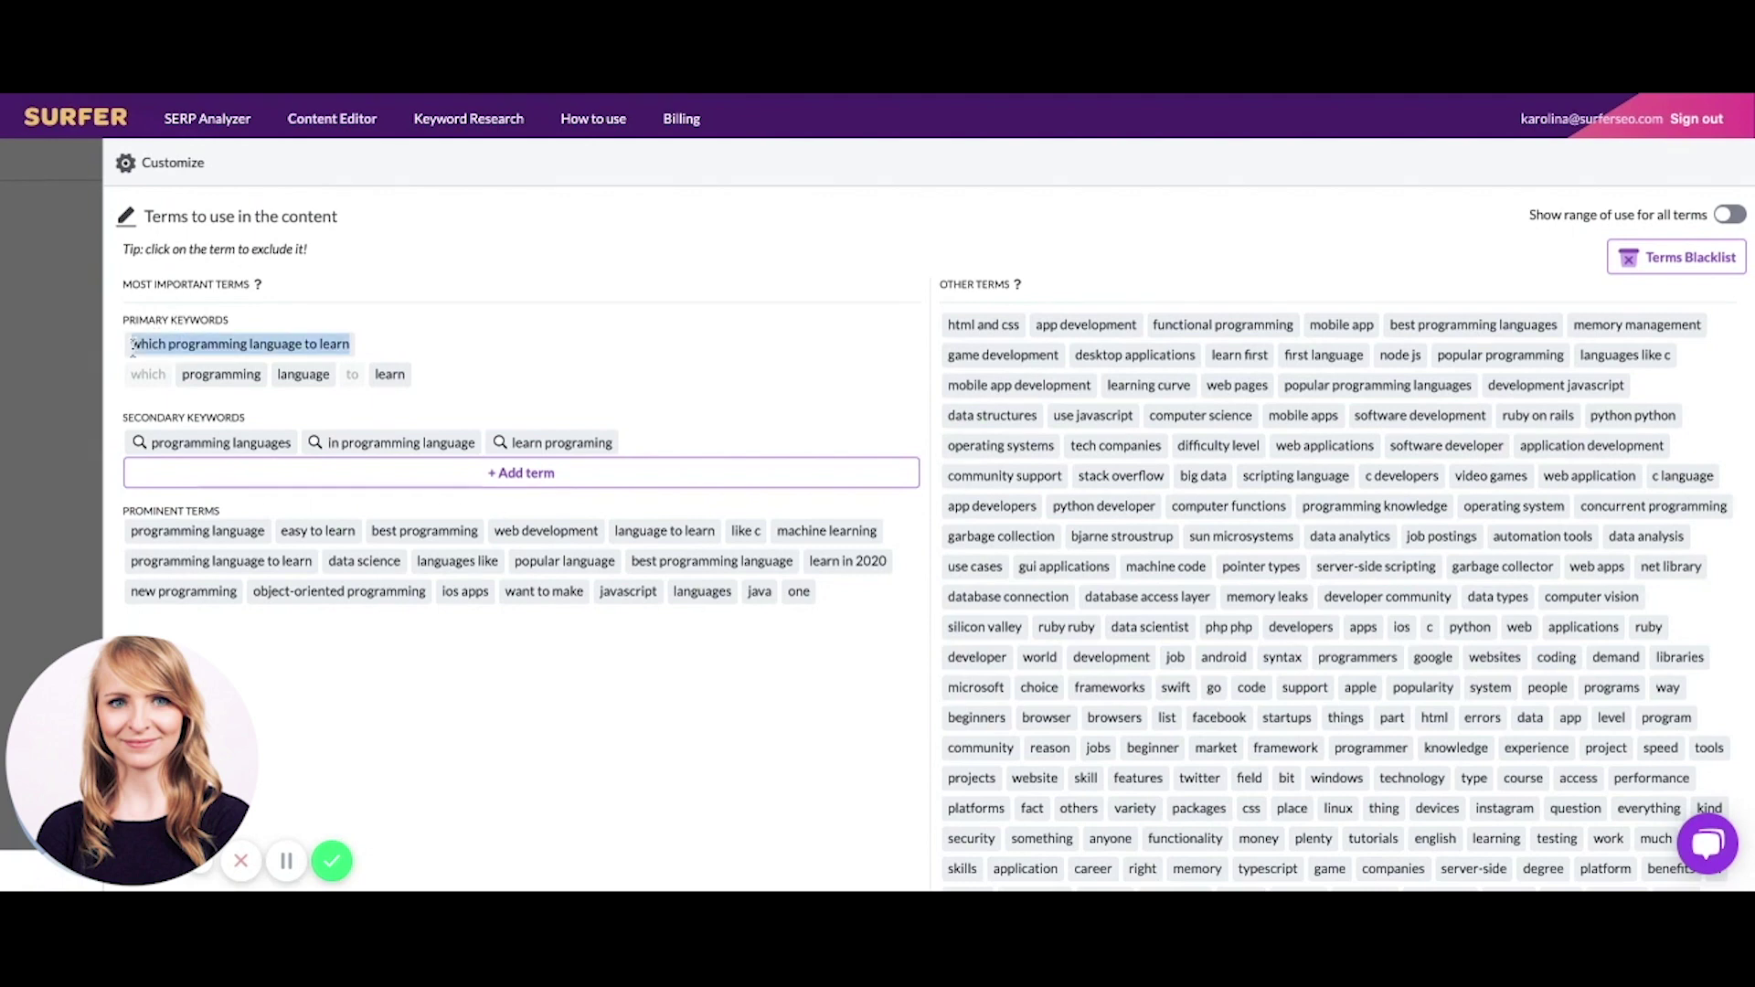
{"action": "left_click", "coordinate": [370, 347]}
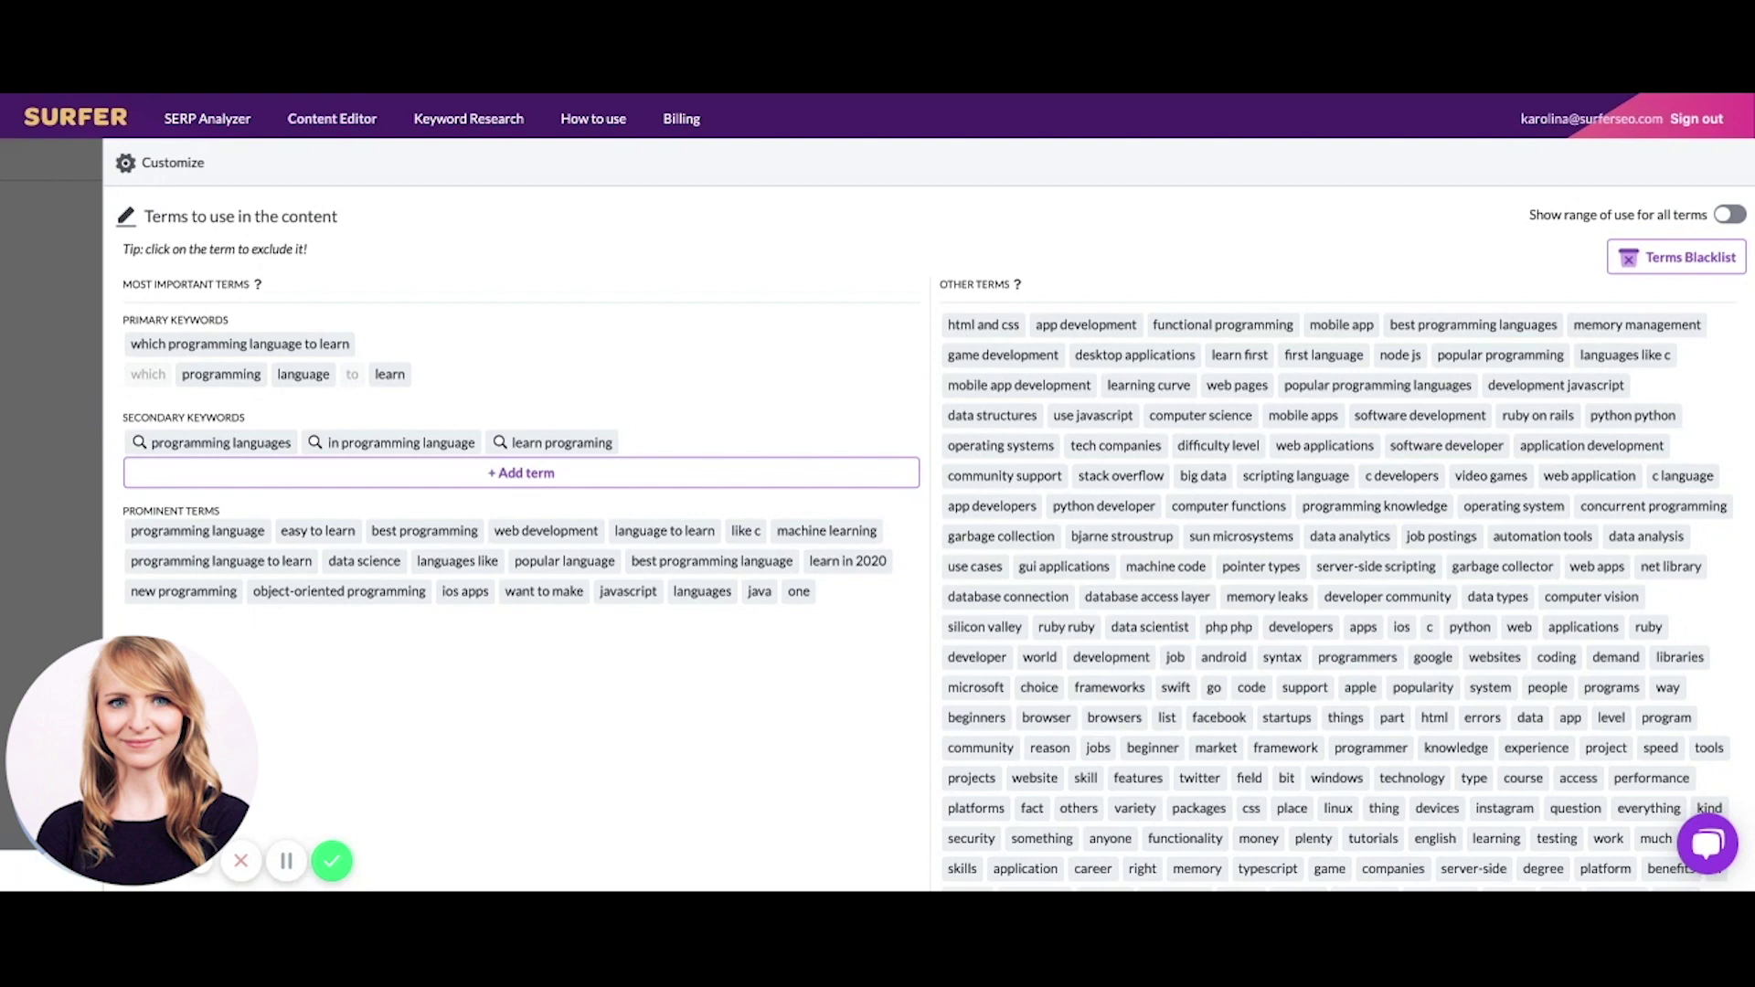
{"action": "scroll", "coordinate": [512, 540], "scroll_direction": "down", "scroll_amount": 1}
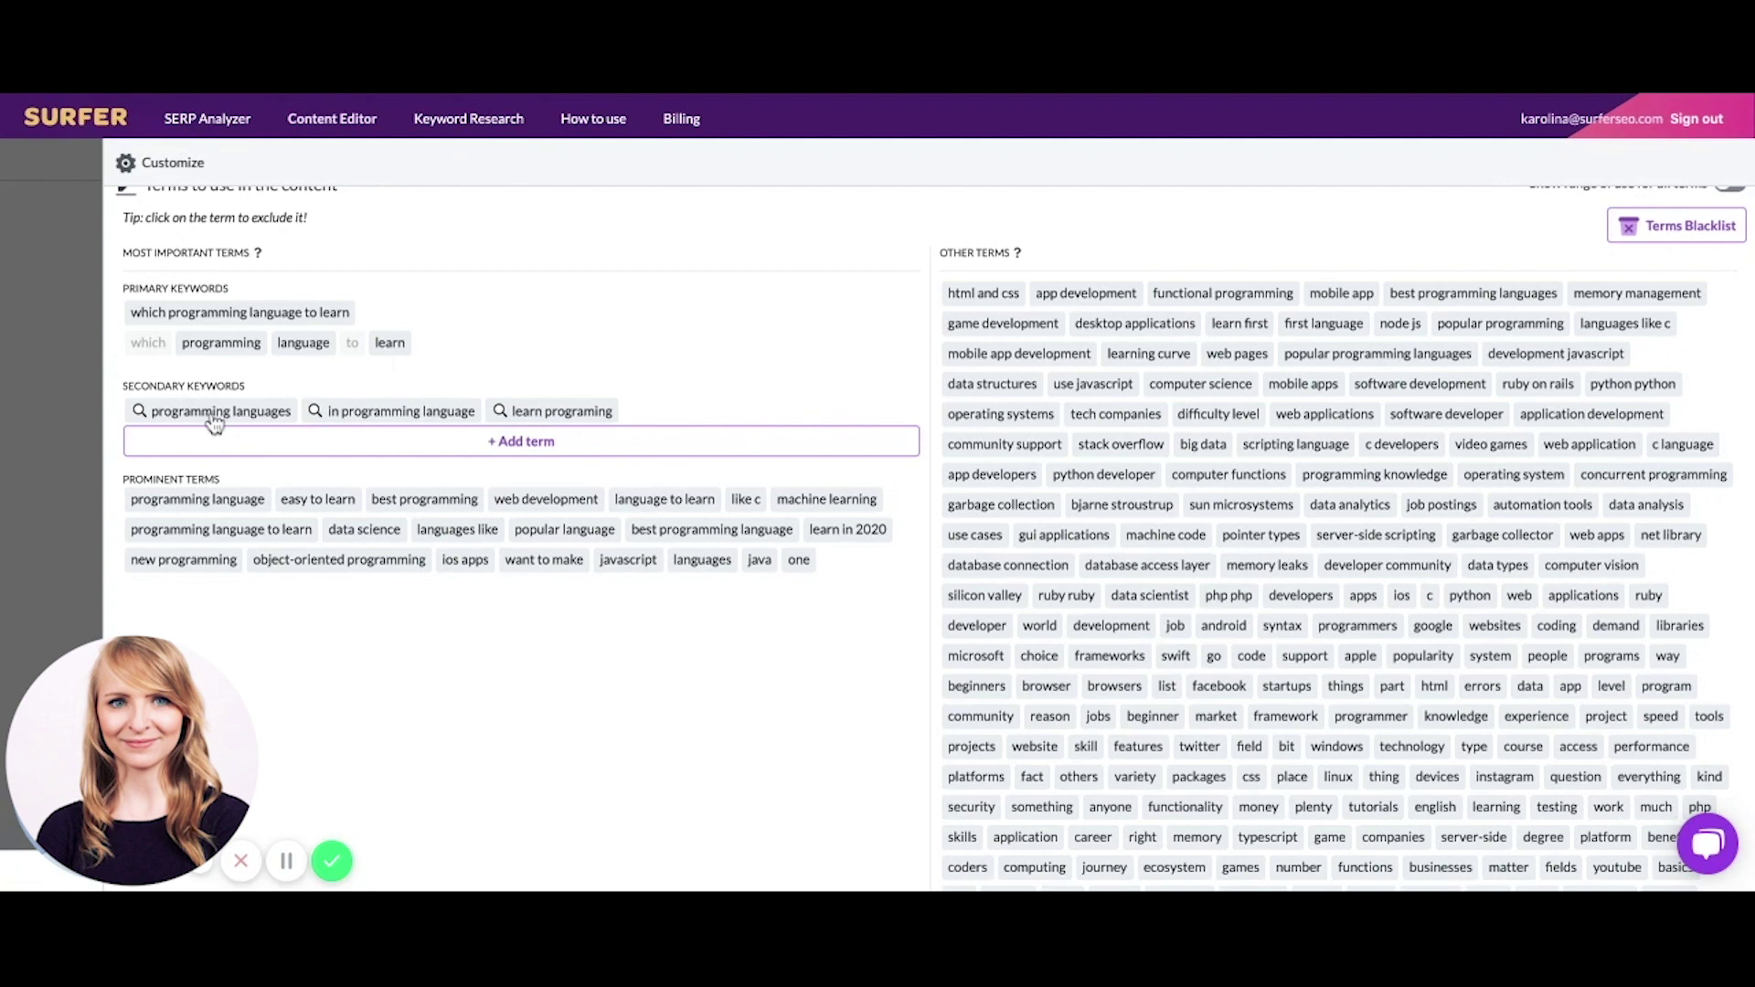
{"action": "left_click", "coordinate": [292, 447]}
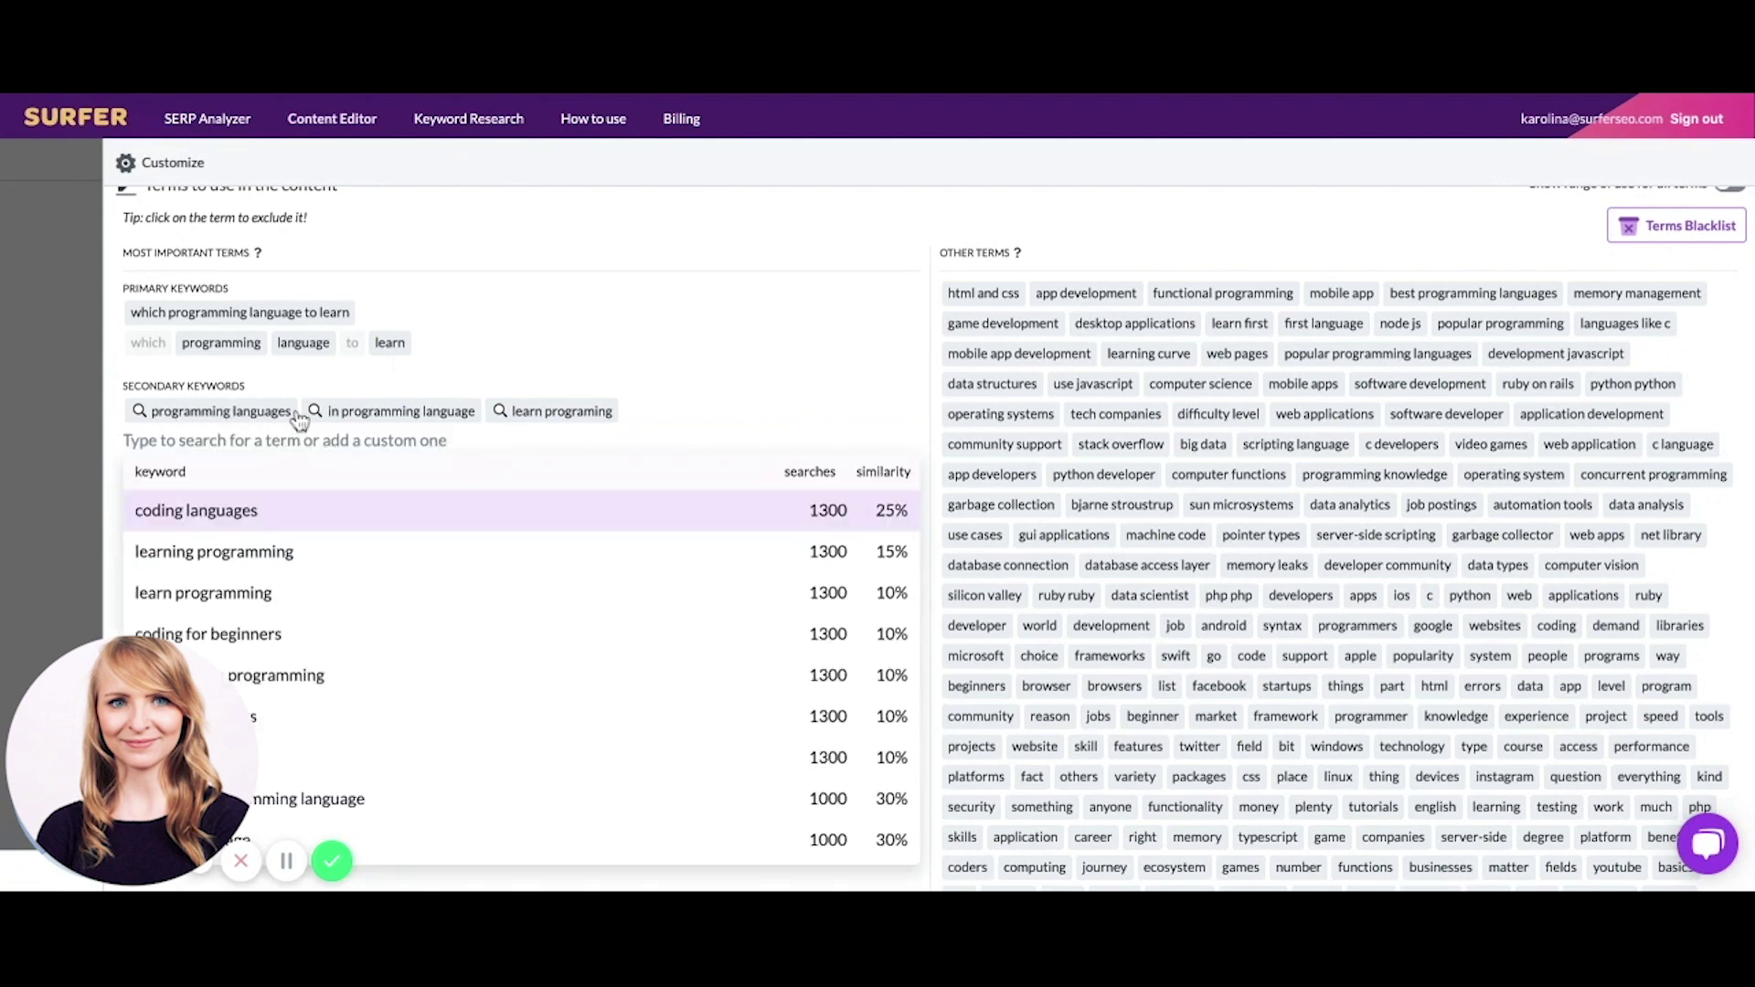
Step: Add best programming language, best languages programming, best language to learn programming and best programming language to learn
{"action": "scroll", "coordinate": [431, 375], "scroll_direction": "down", "scroll_amount": 2}
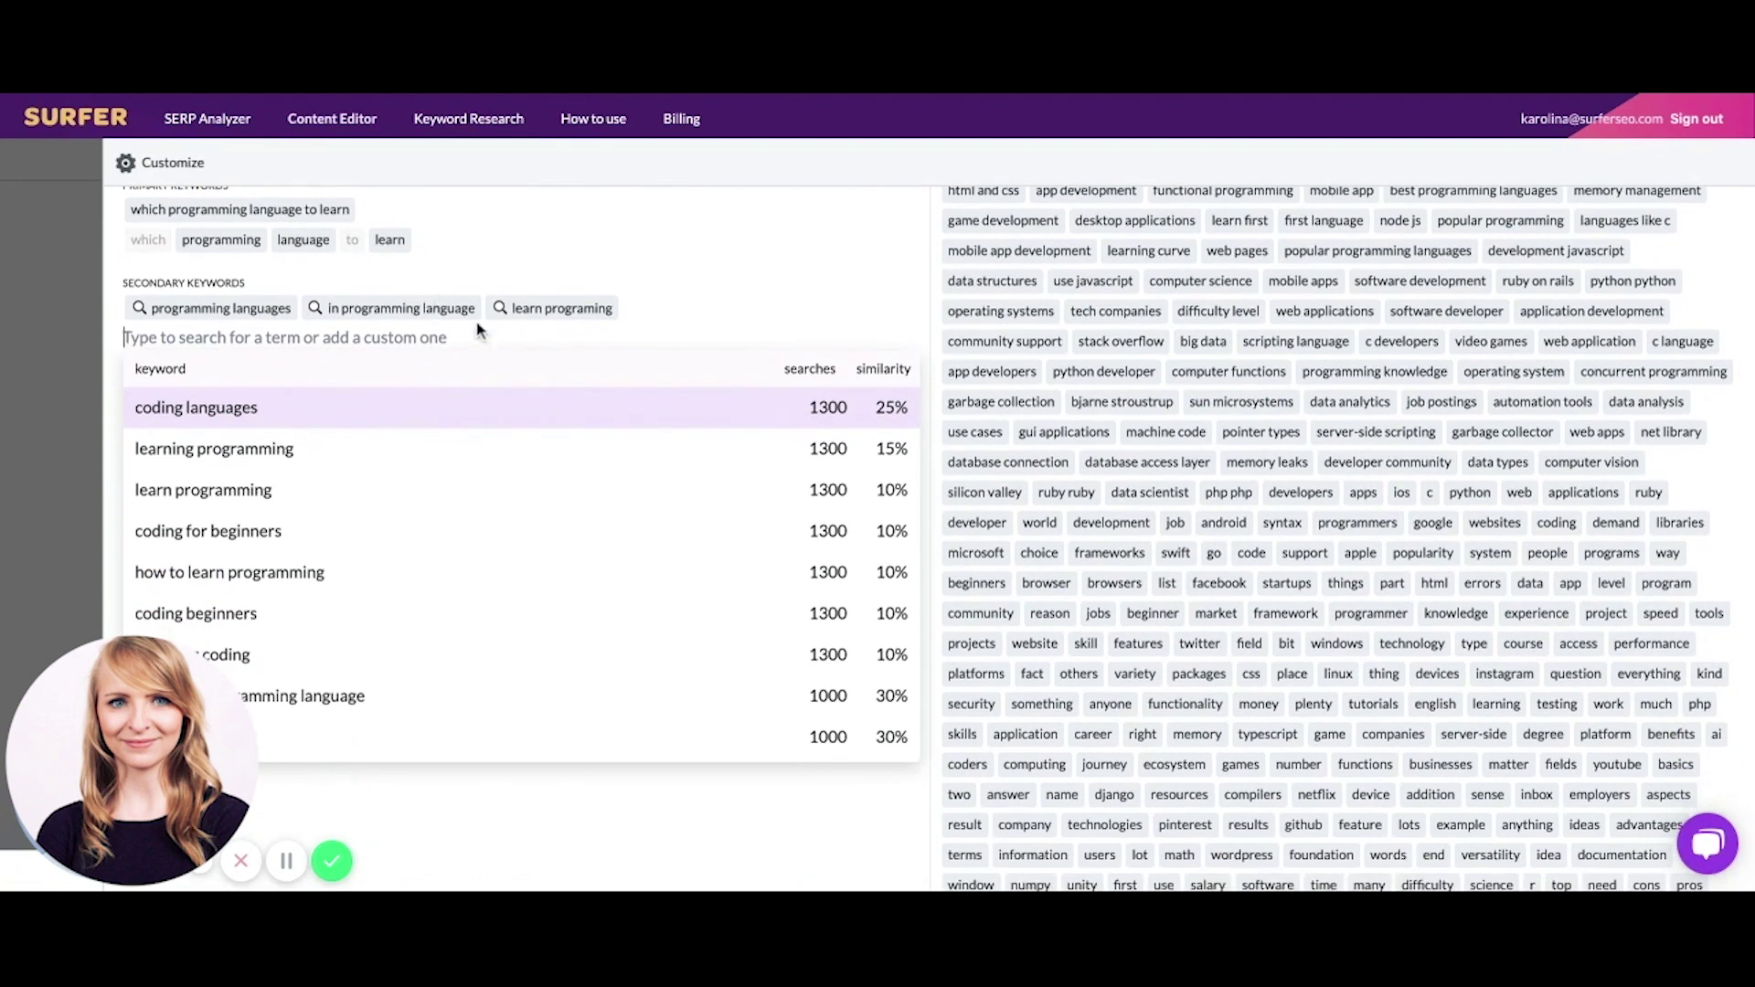
{"action": "scroll", "coordinate": [451, 451], "scroll_direction": "down", "scroll_amount": 2}
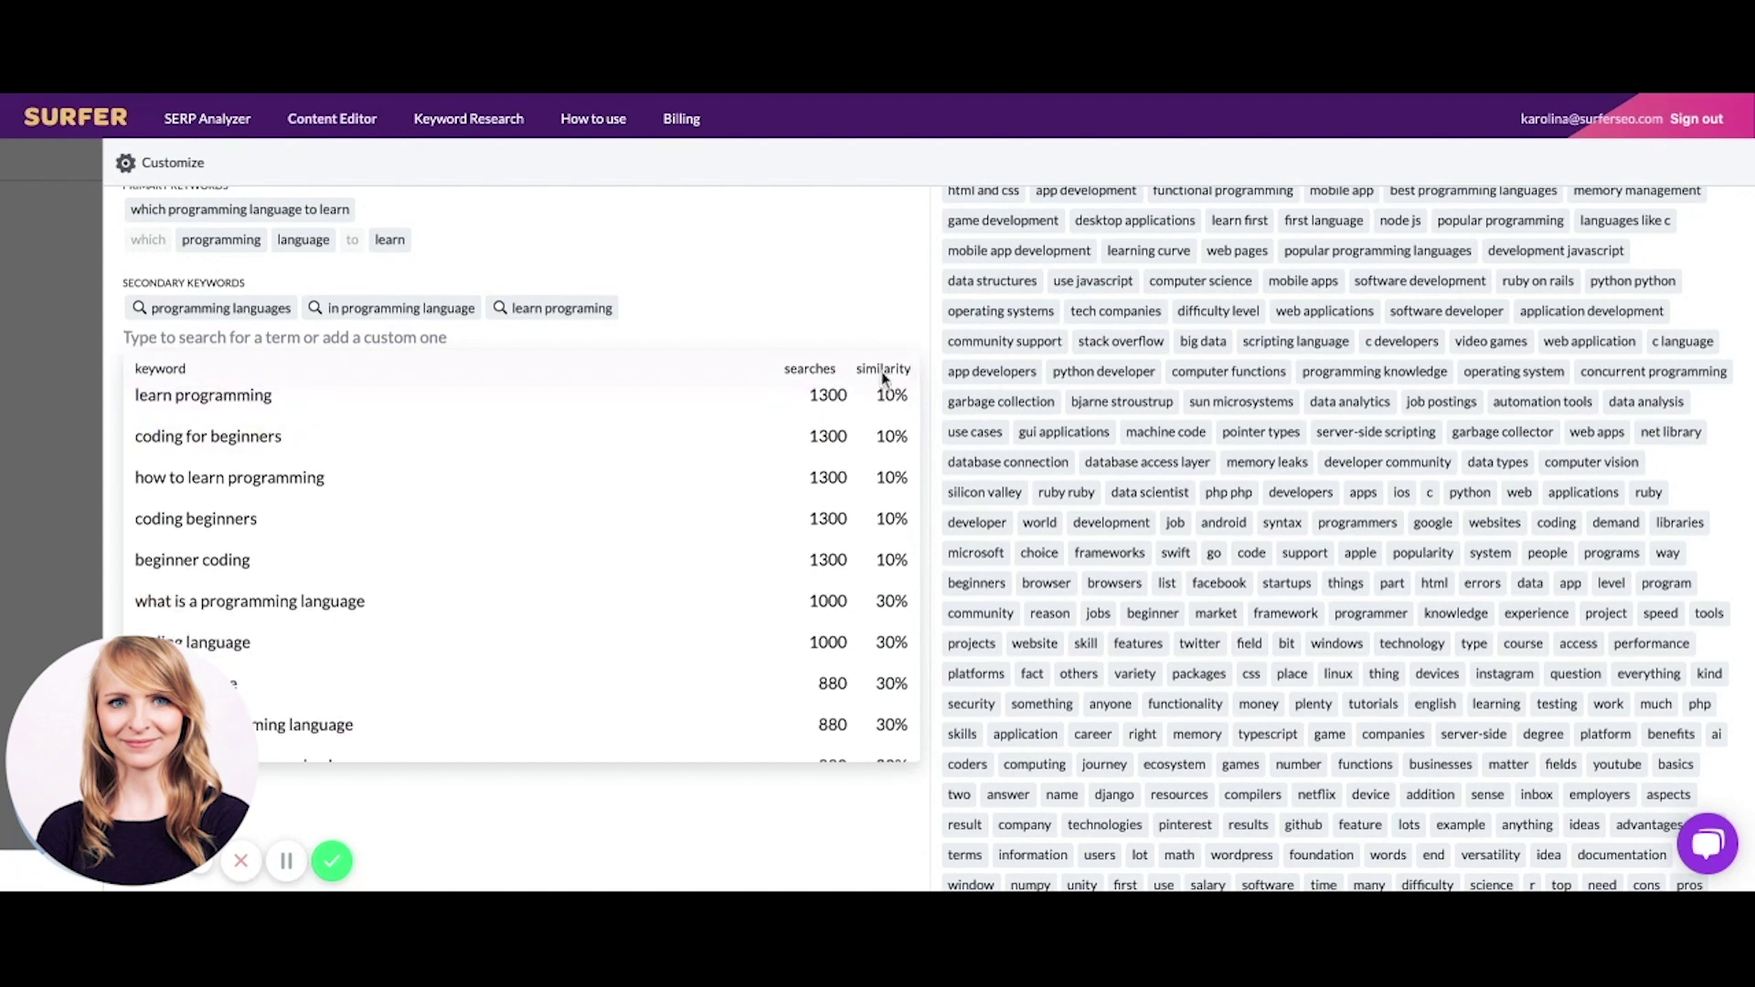
{"action": "scroll", "coordinate": [884, 393], "scroll_direction": "down", "scroll_amount": 1}
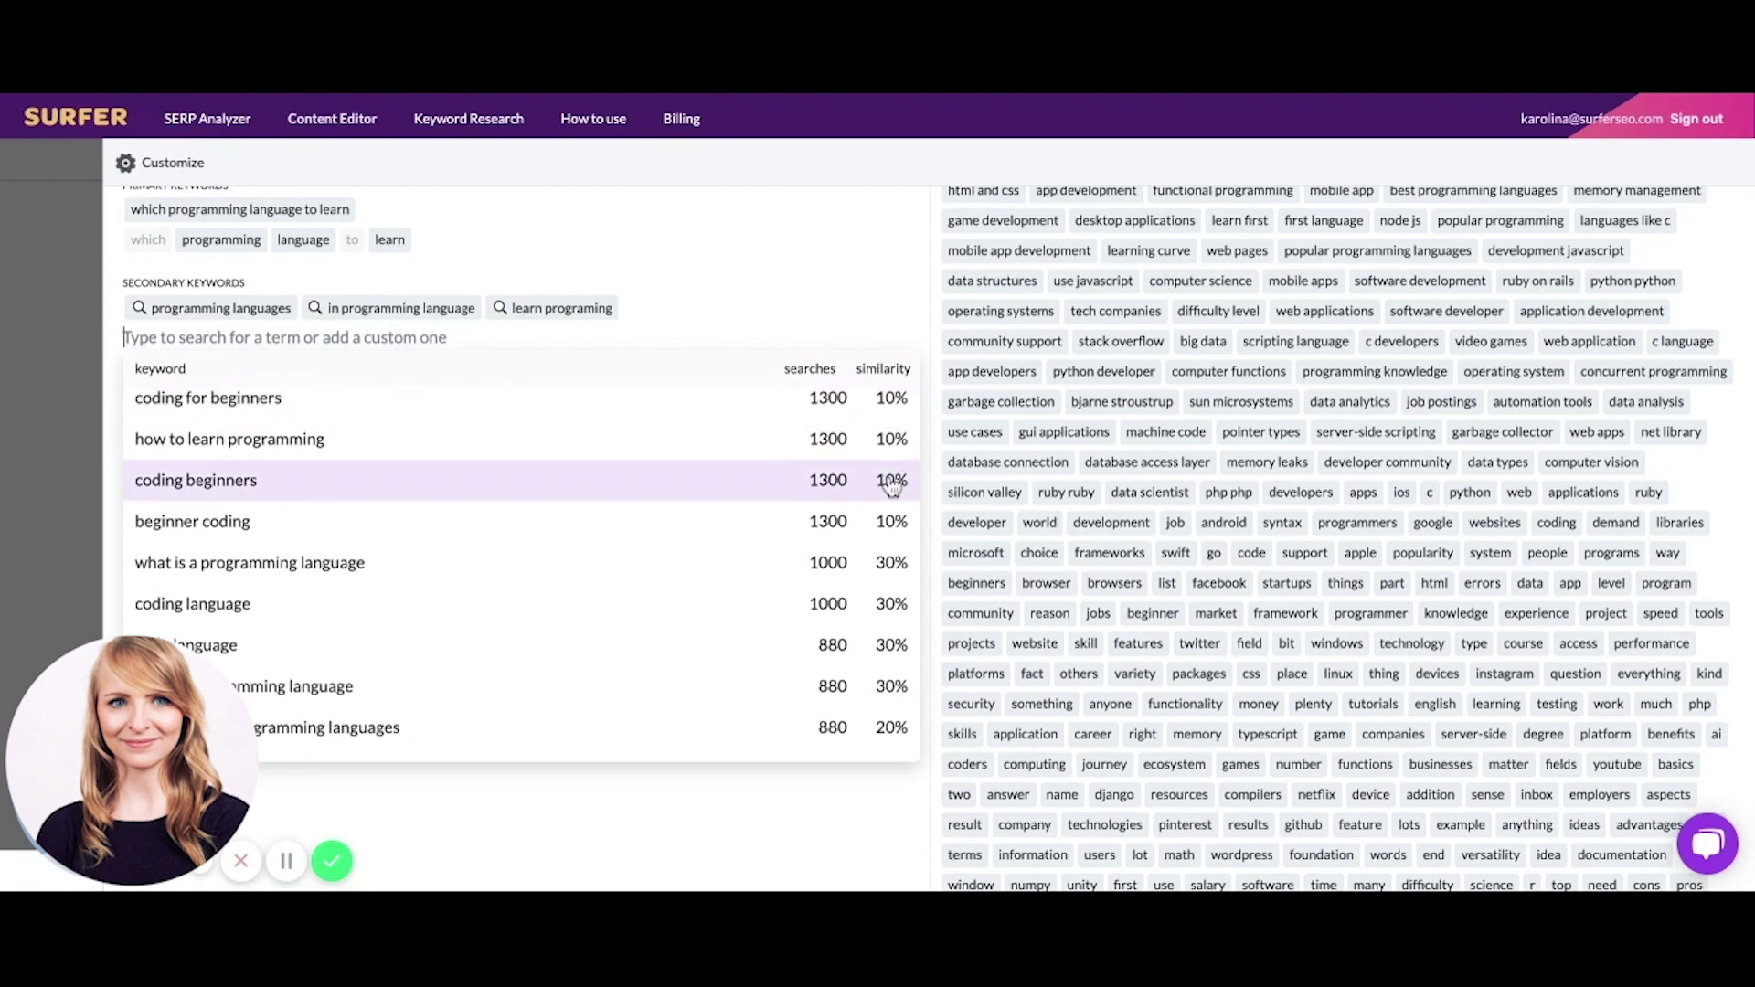
{"action": "scroll", "coordinate": [891, 480], "scroll_direction": "down", "scroll_amount": 3}
{"action": "scroll", "coordinate": [891, 484], "scroll_direction": "down", "scroll_amount": 1}
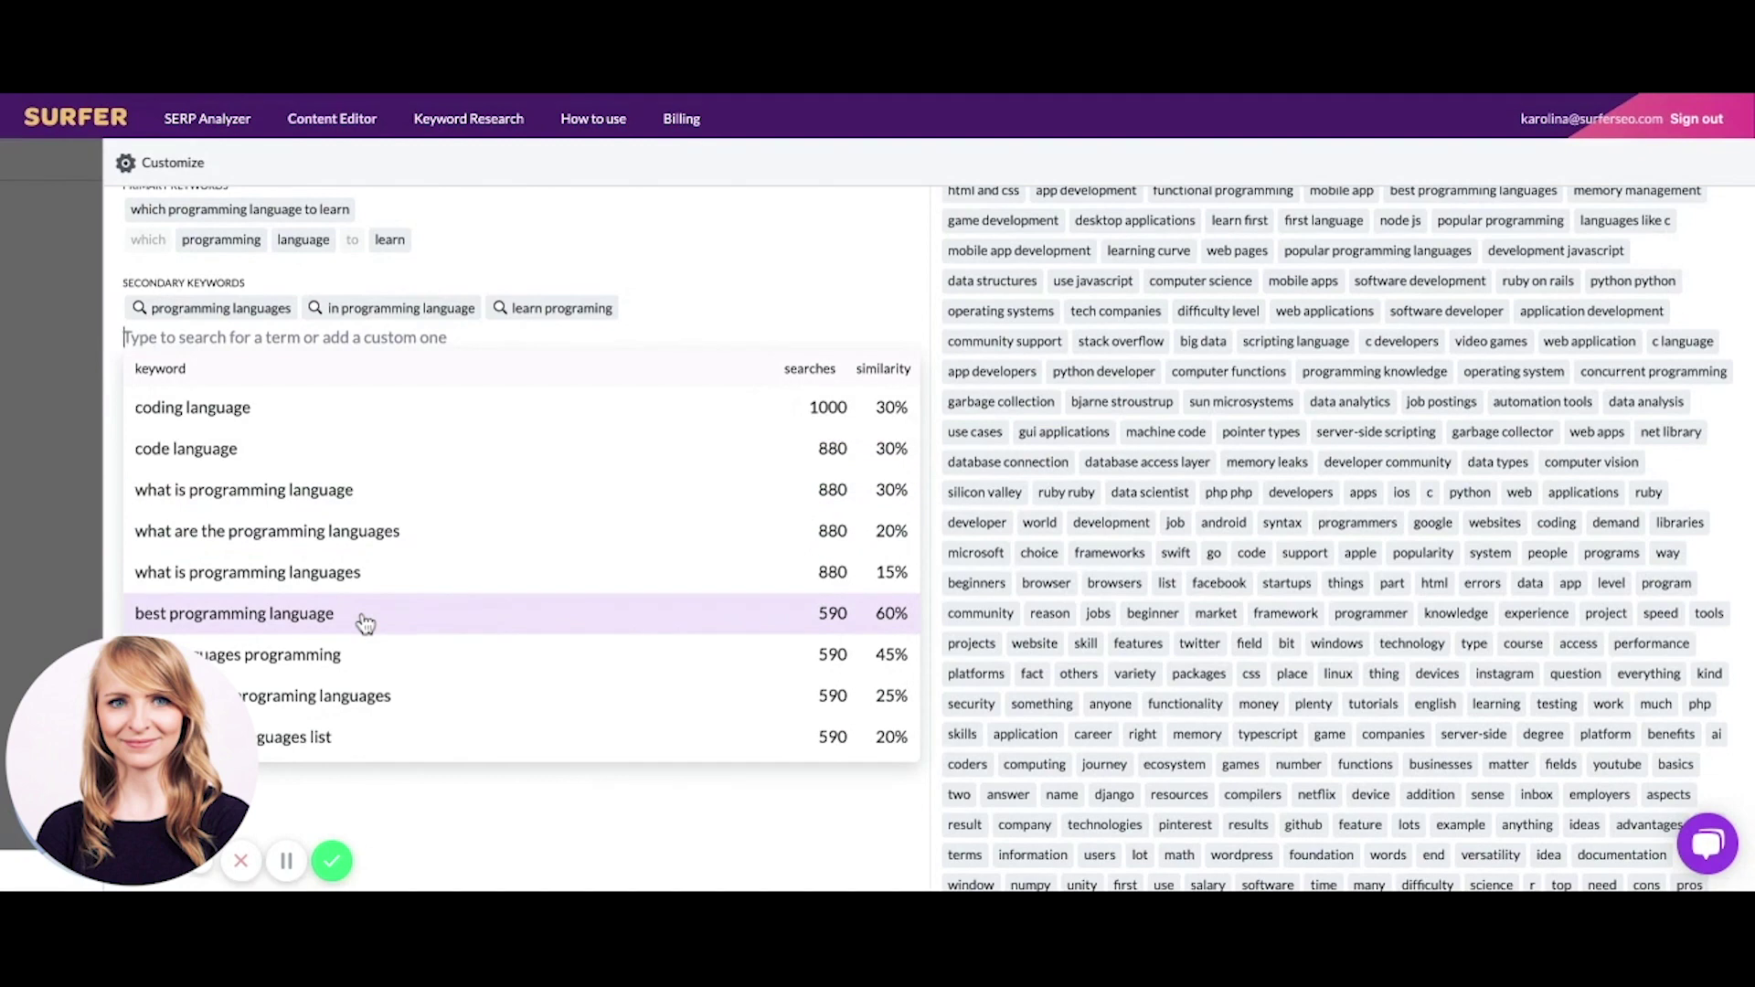
{"action": "left_click", "coordinate": [553, 613]}
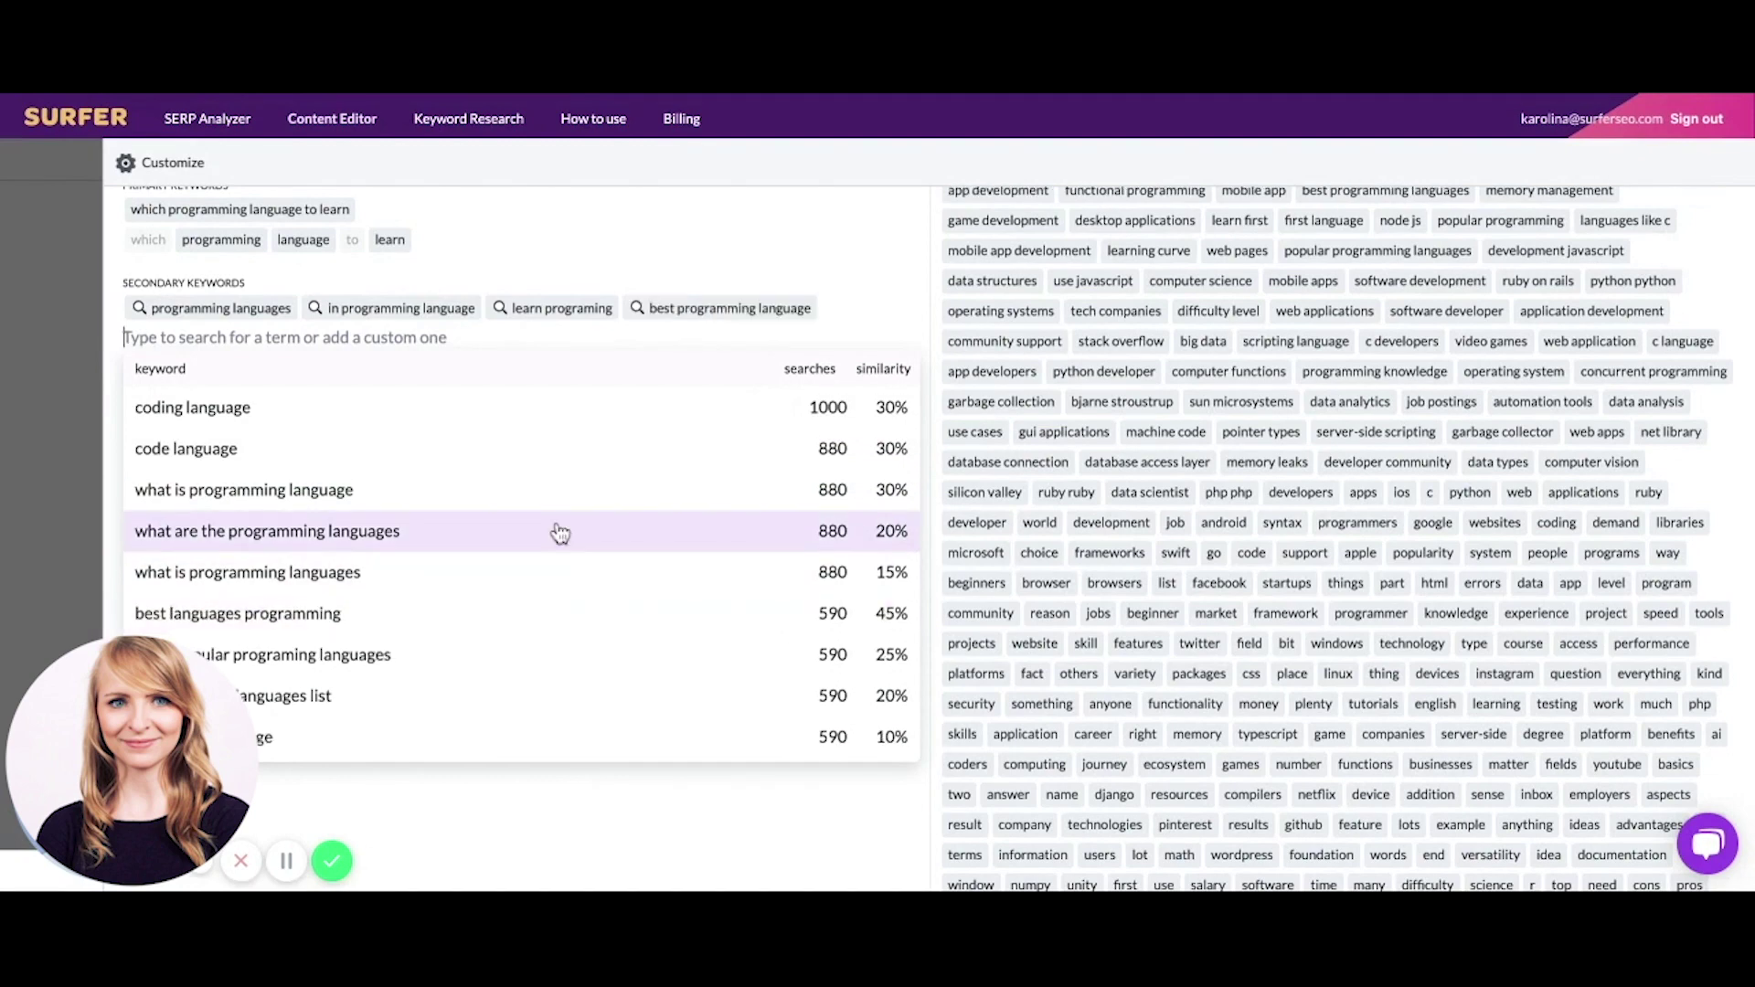
{"action": "scroll", "coordinate": [553, 529], "scroll_direction": "down", "scroll_amount": 1}
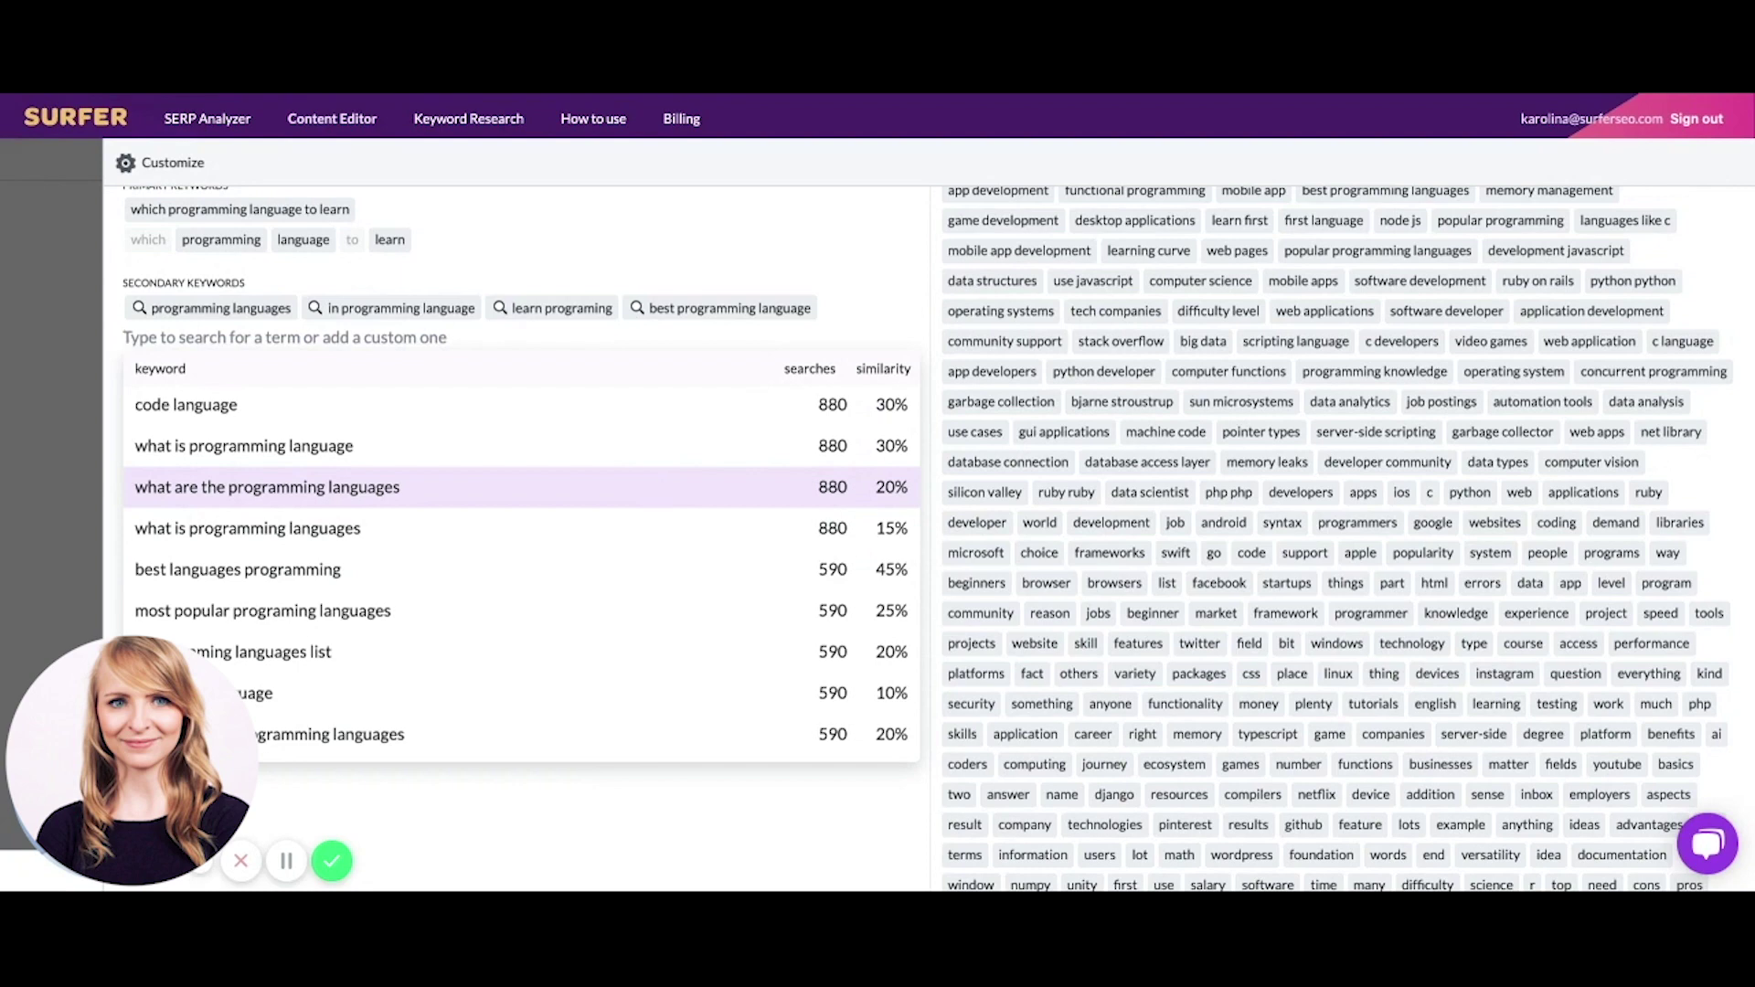
{"action": "scroll", "coordinate": [650, 484], "scroll_direction": "down", "scroll_amount": 1}
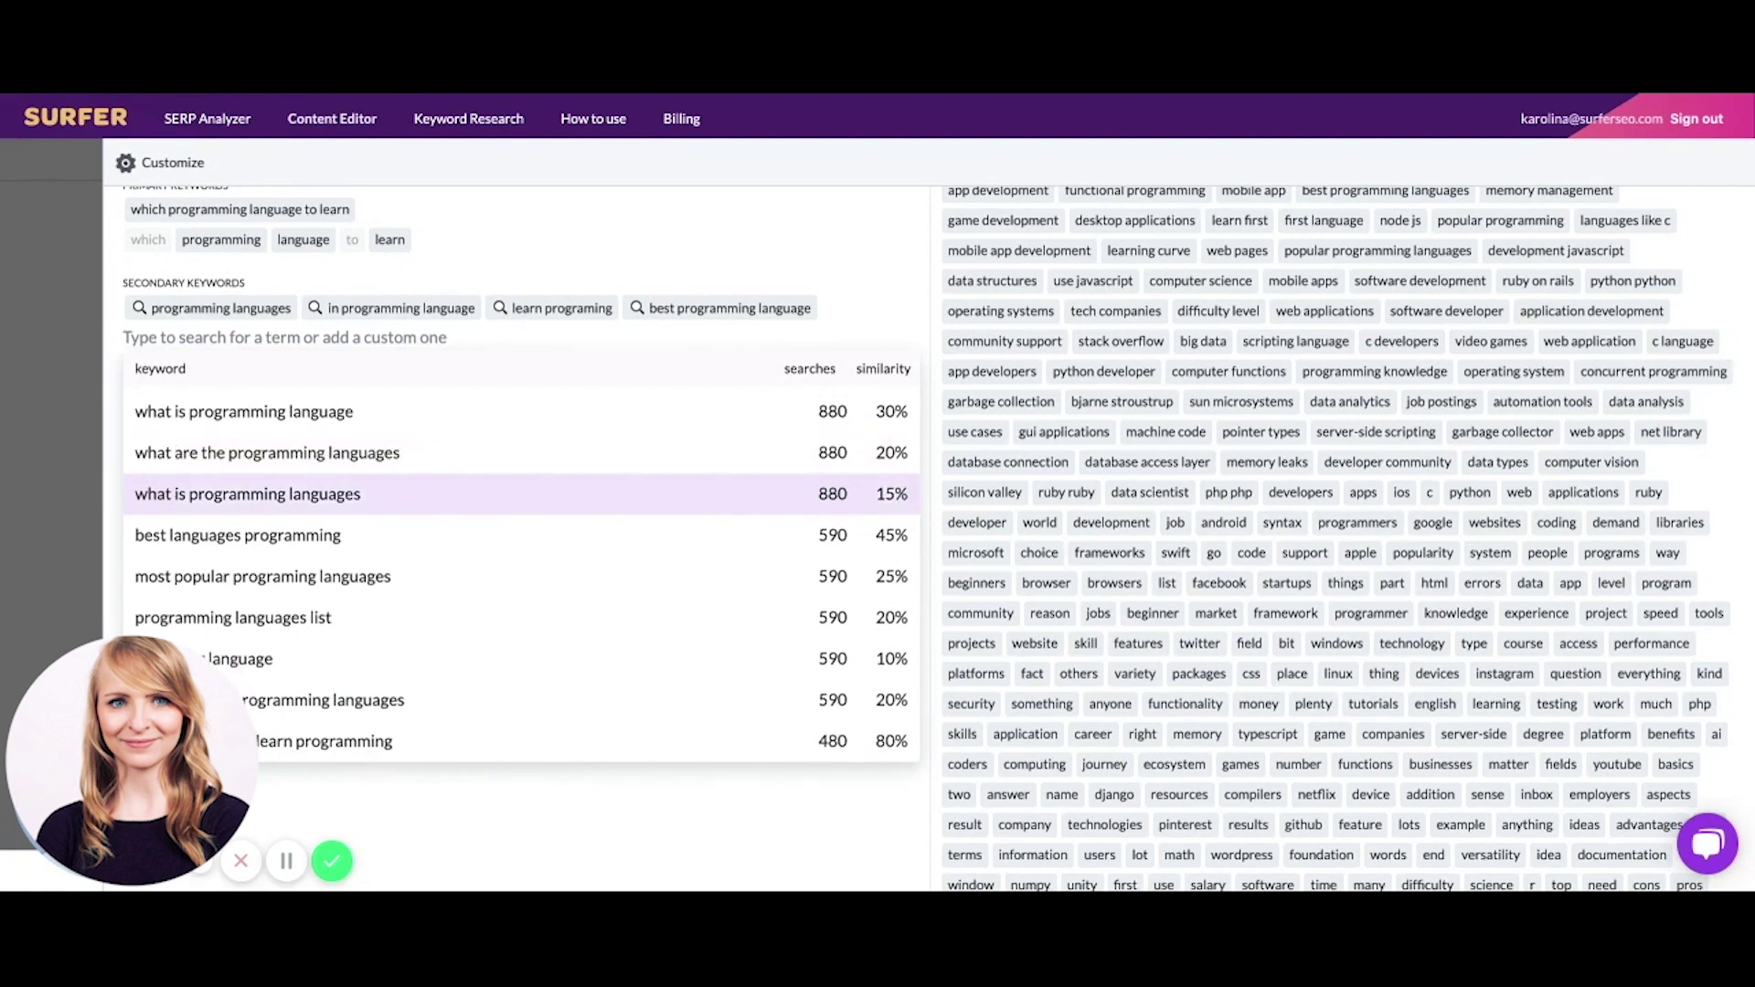
{"action": "left_click", "coordinate": [530, 536]}
{"action": "scroll", "coordinate": [531, 541], "scroll_direction": "down", "scroll_amount": 4}
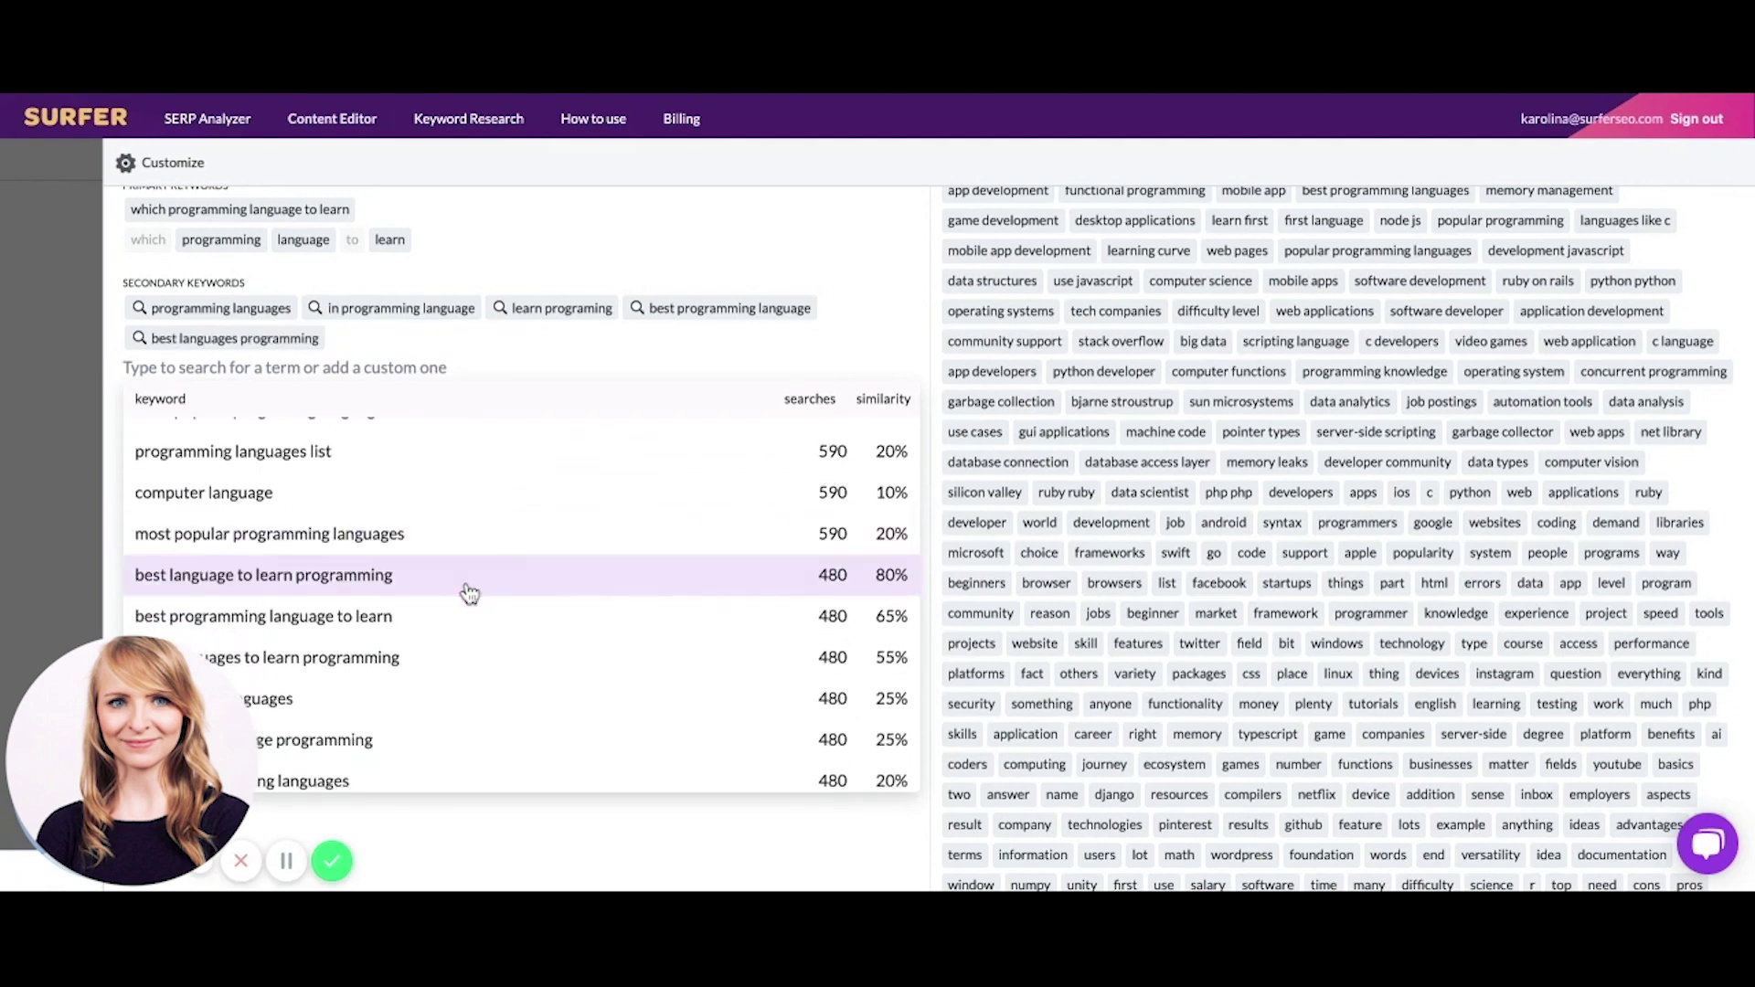
{"action": "left_click", "coordinate": [778, 594]}
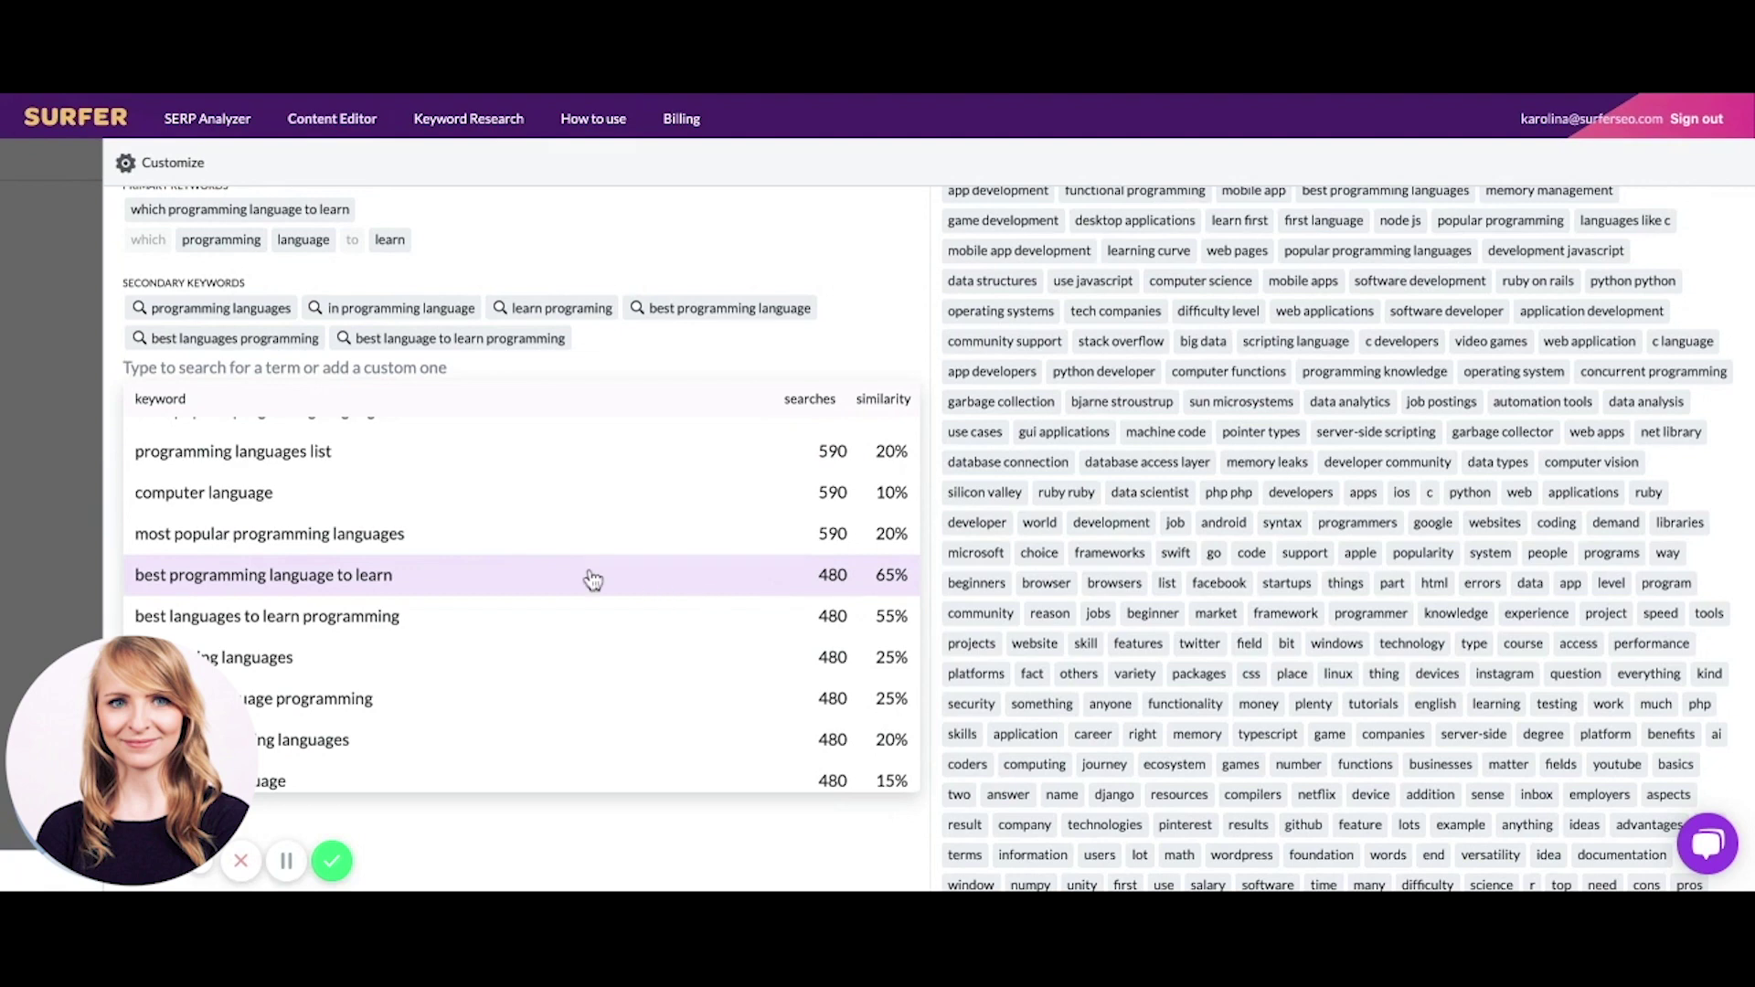
{"action": "left_click", "coordinate": [395, 583]}
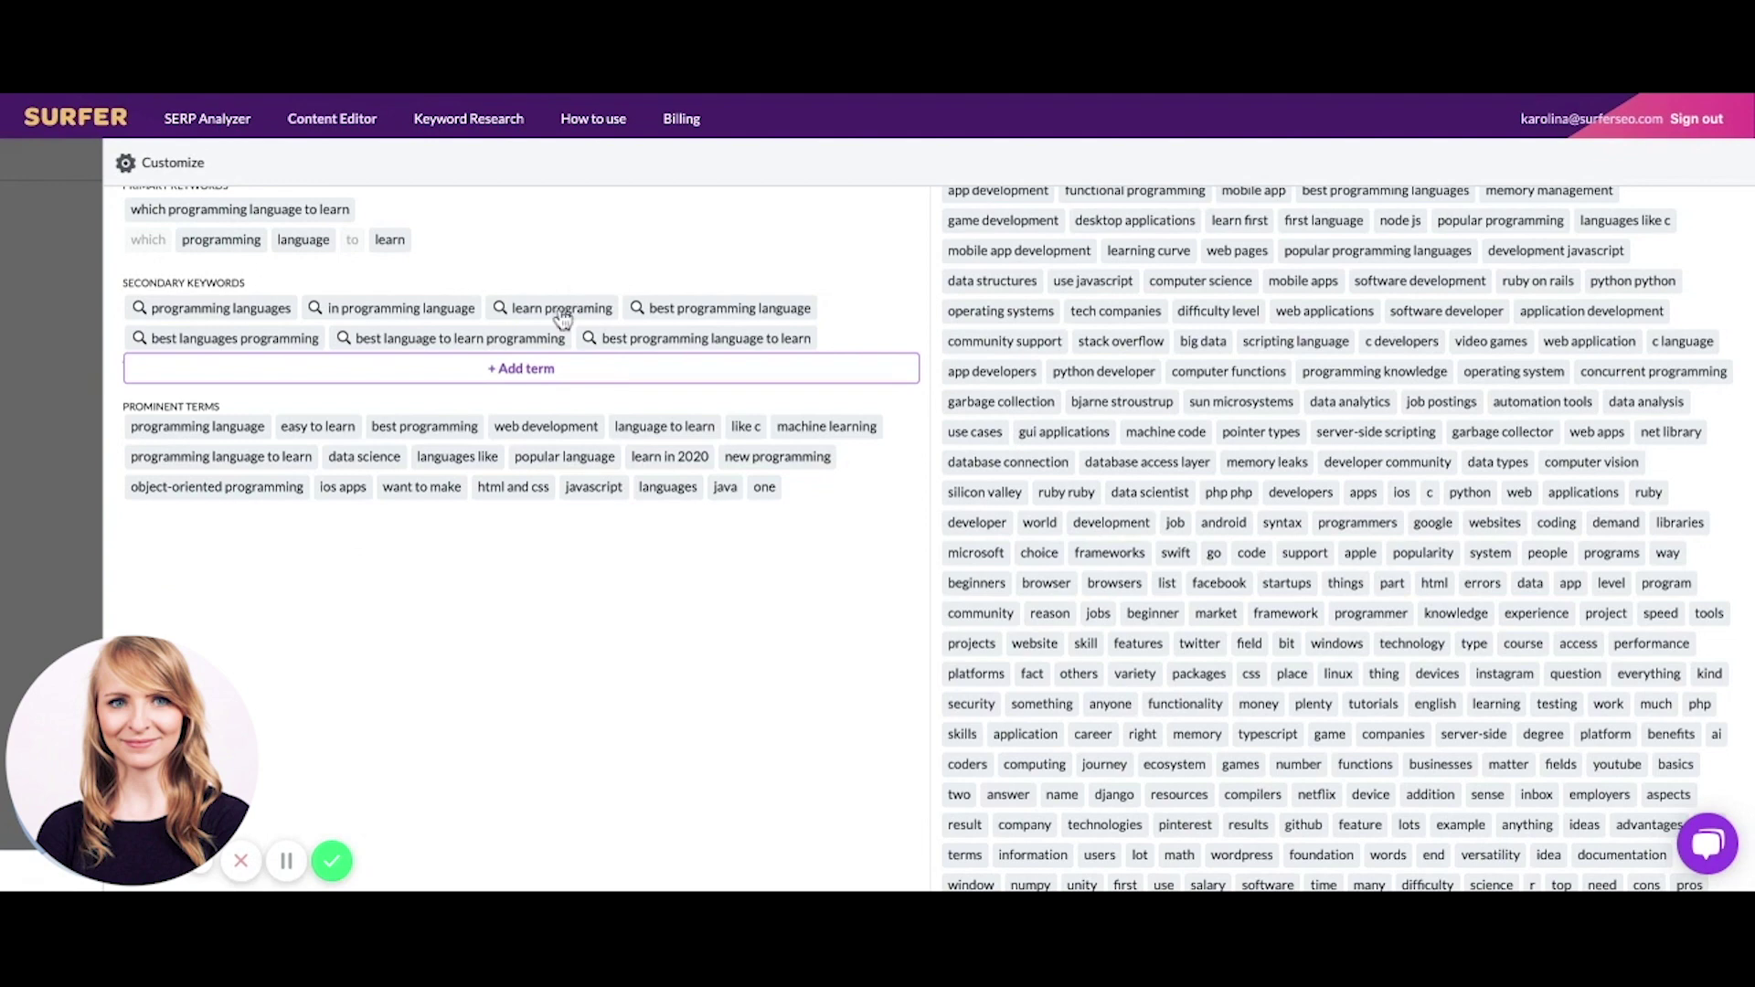
Step: Remove learn programing, in programming language and programming languages from the secondary keywords
{"action": "left_click", "coordinate": [500, 308]}
{"action": "left_click", "coordinate": [397, 311]}
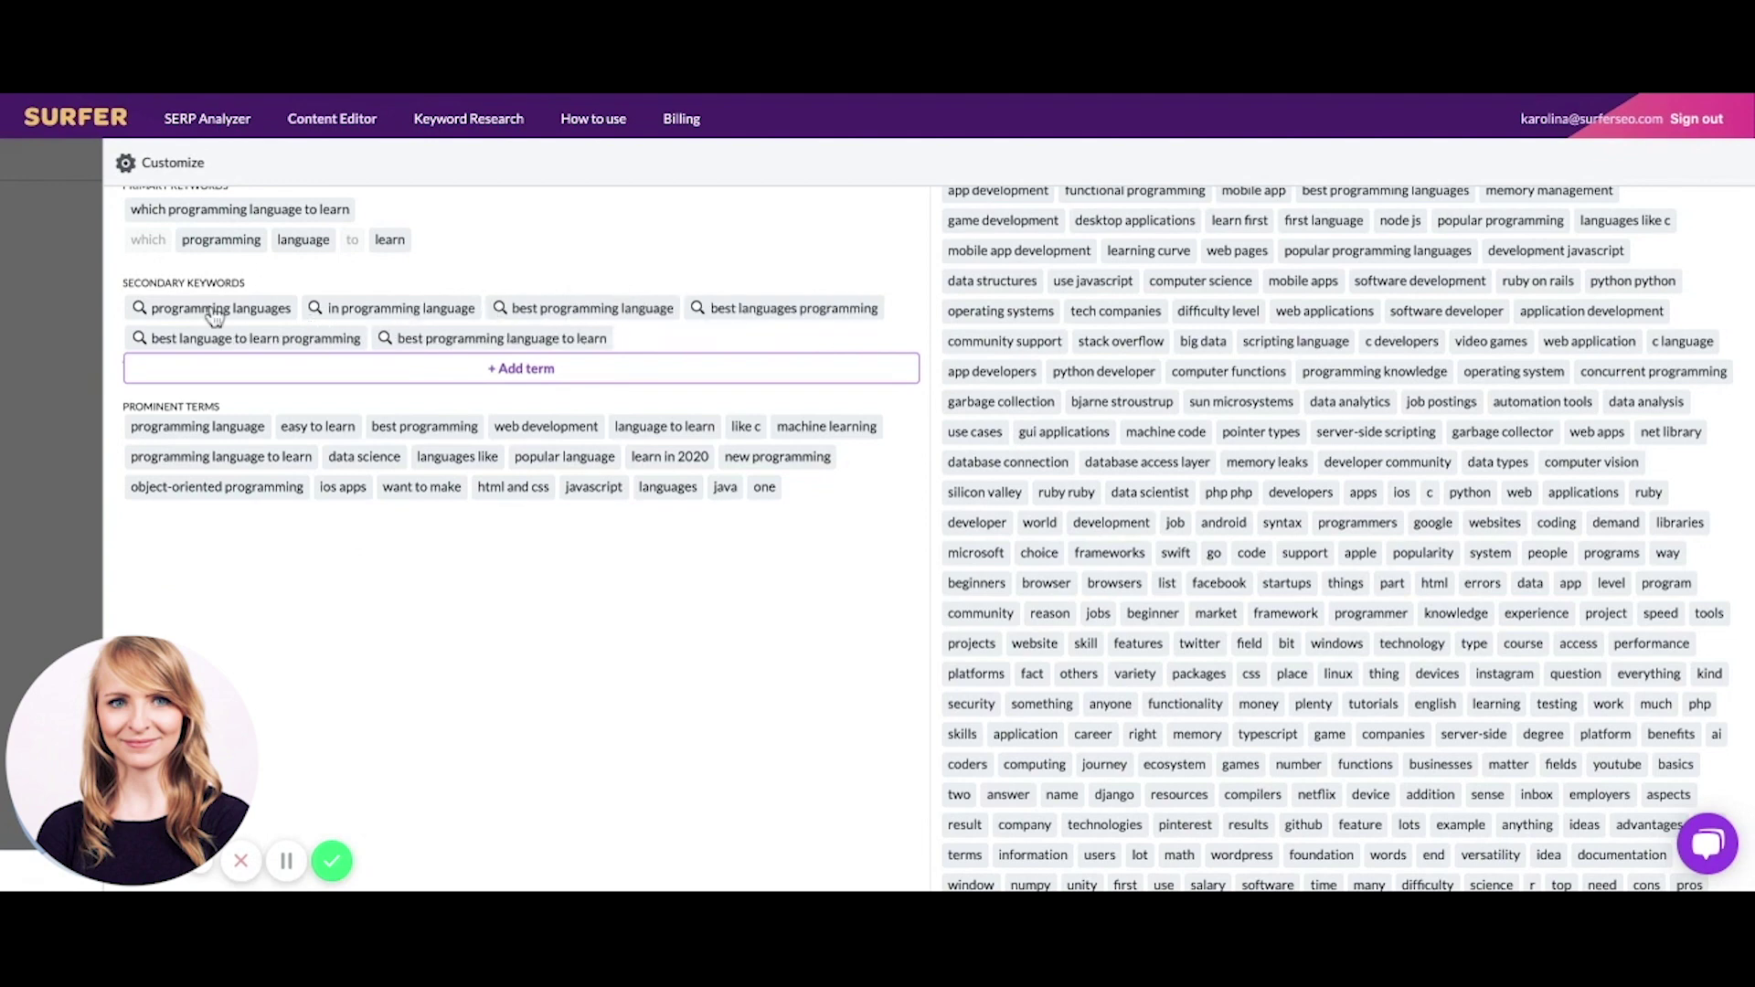
{"action": "left_click", "coordinate": [211, 310]}
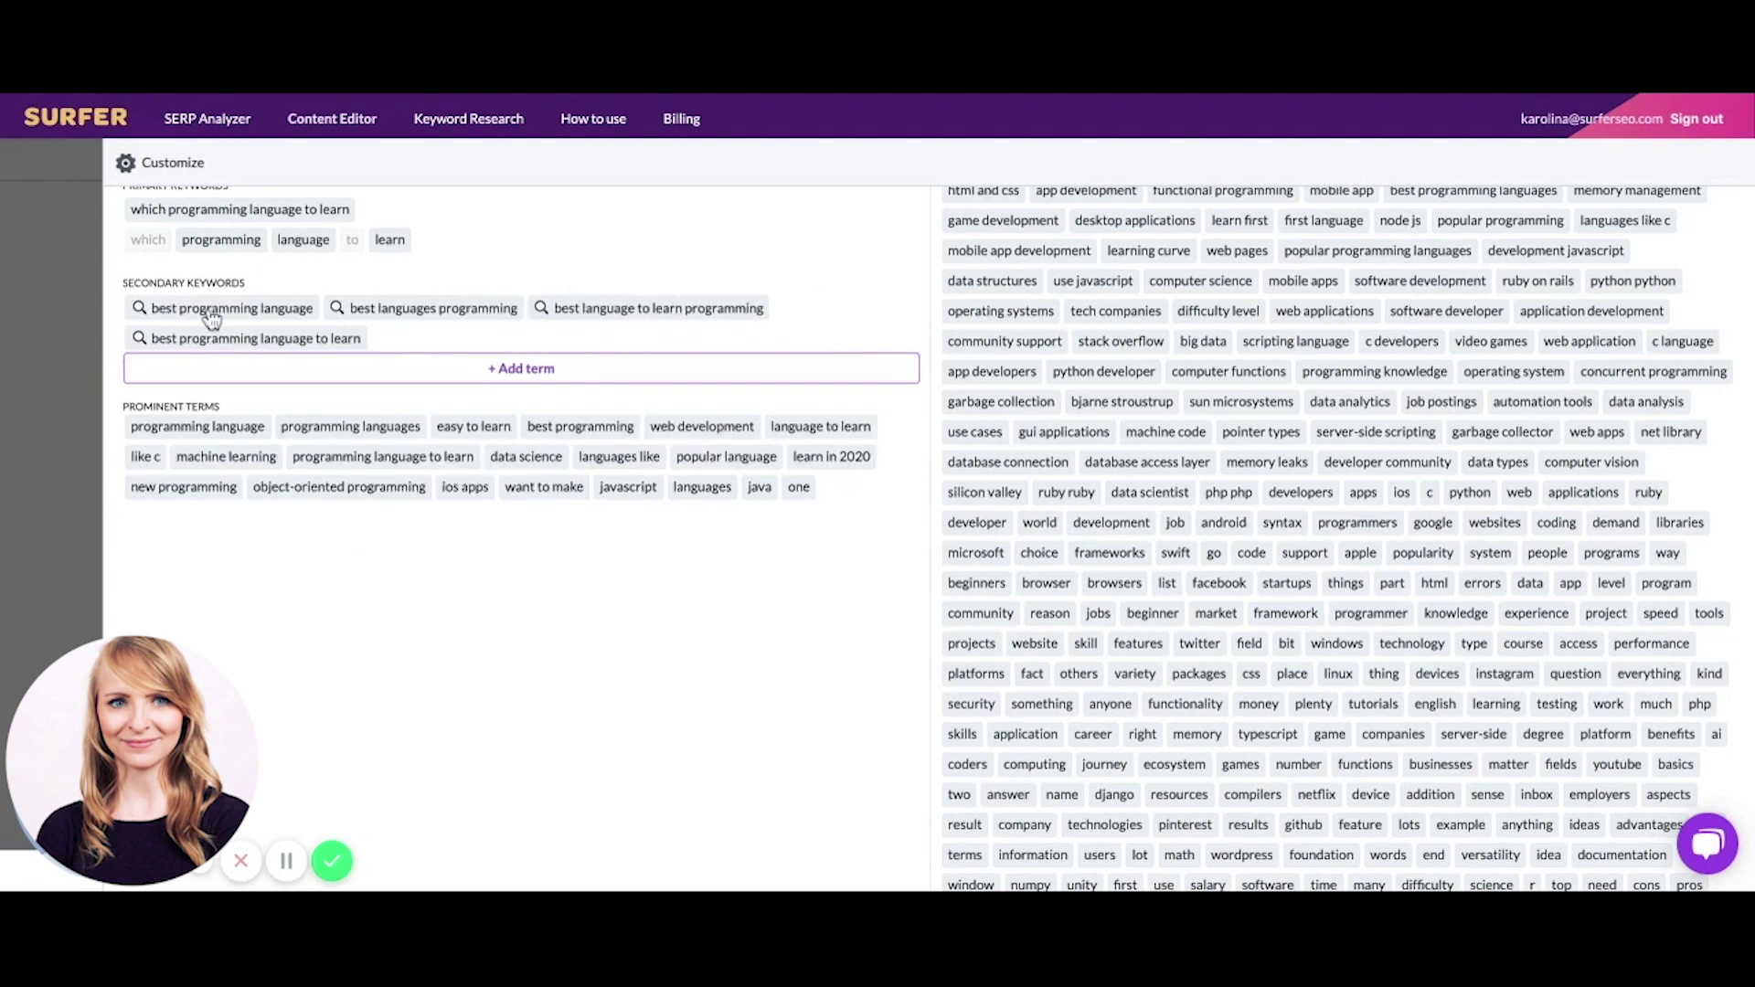
{"action": "scroll", "coordinate": [614, 549], "scroll_direction": "up", "scroll_amount": 2}
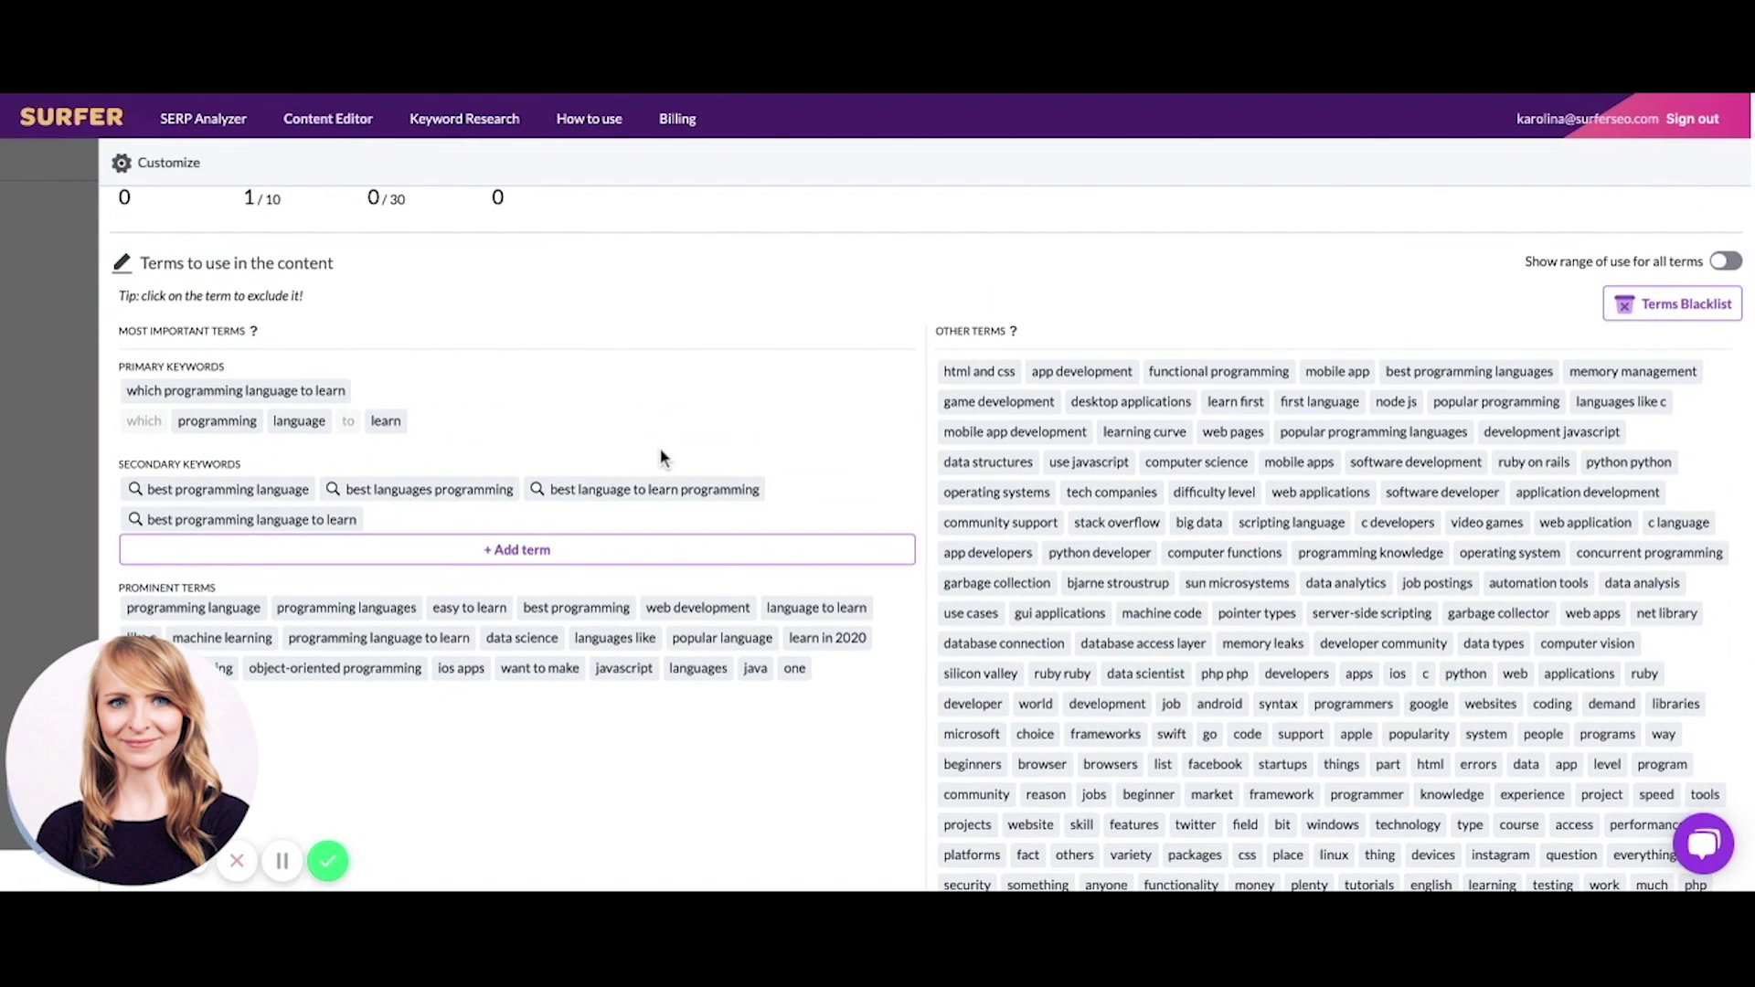
Step: Switch off the prominent term 'want to make' in the Prominent Terms list
{"action": "scroll", "coordinate": [372, 551], "scroll_direction": "down", "scroll_amount": 1}
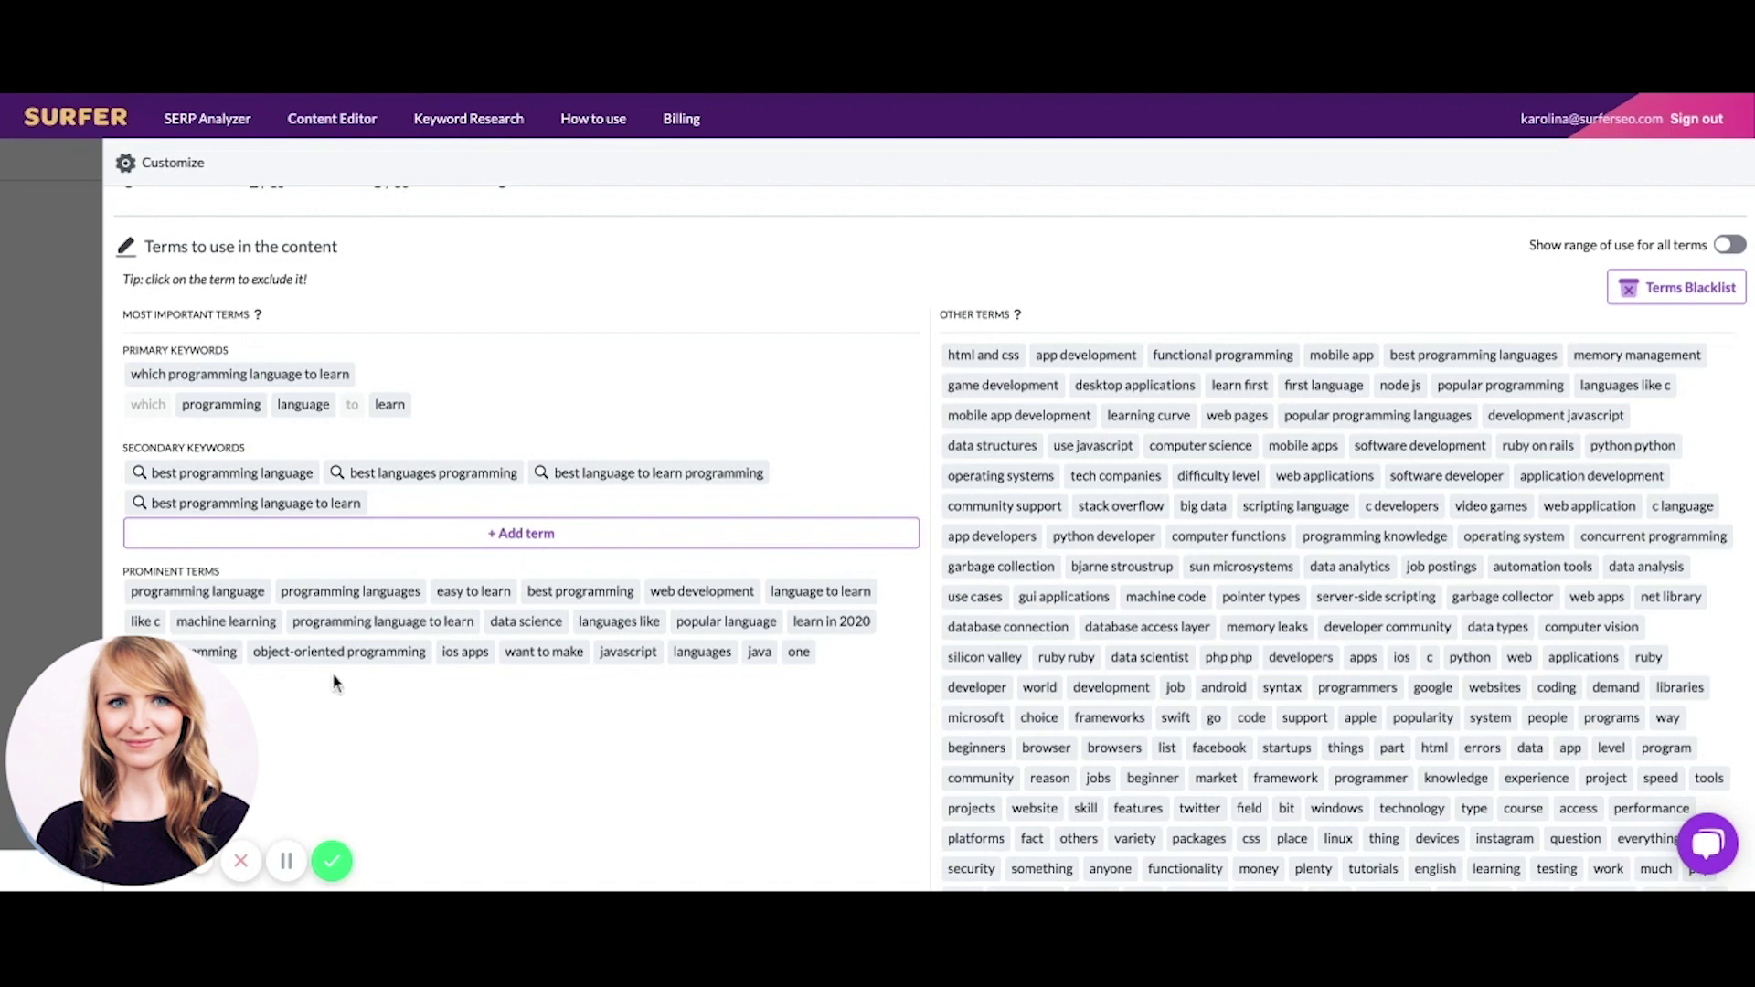
{"action": "scroll", "coordinate": [333, 680], "scroll_direction": "down", "scroll_amount": 1}
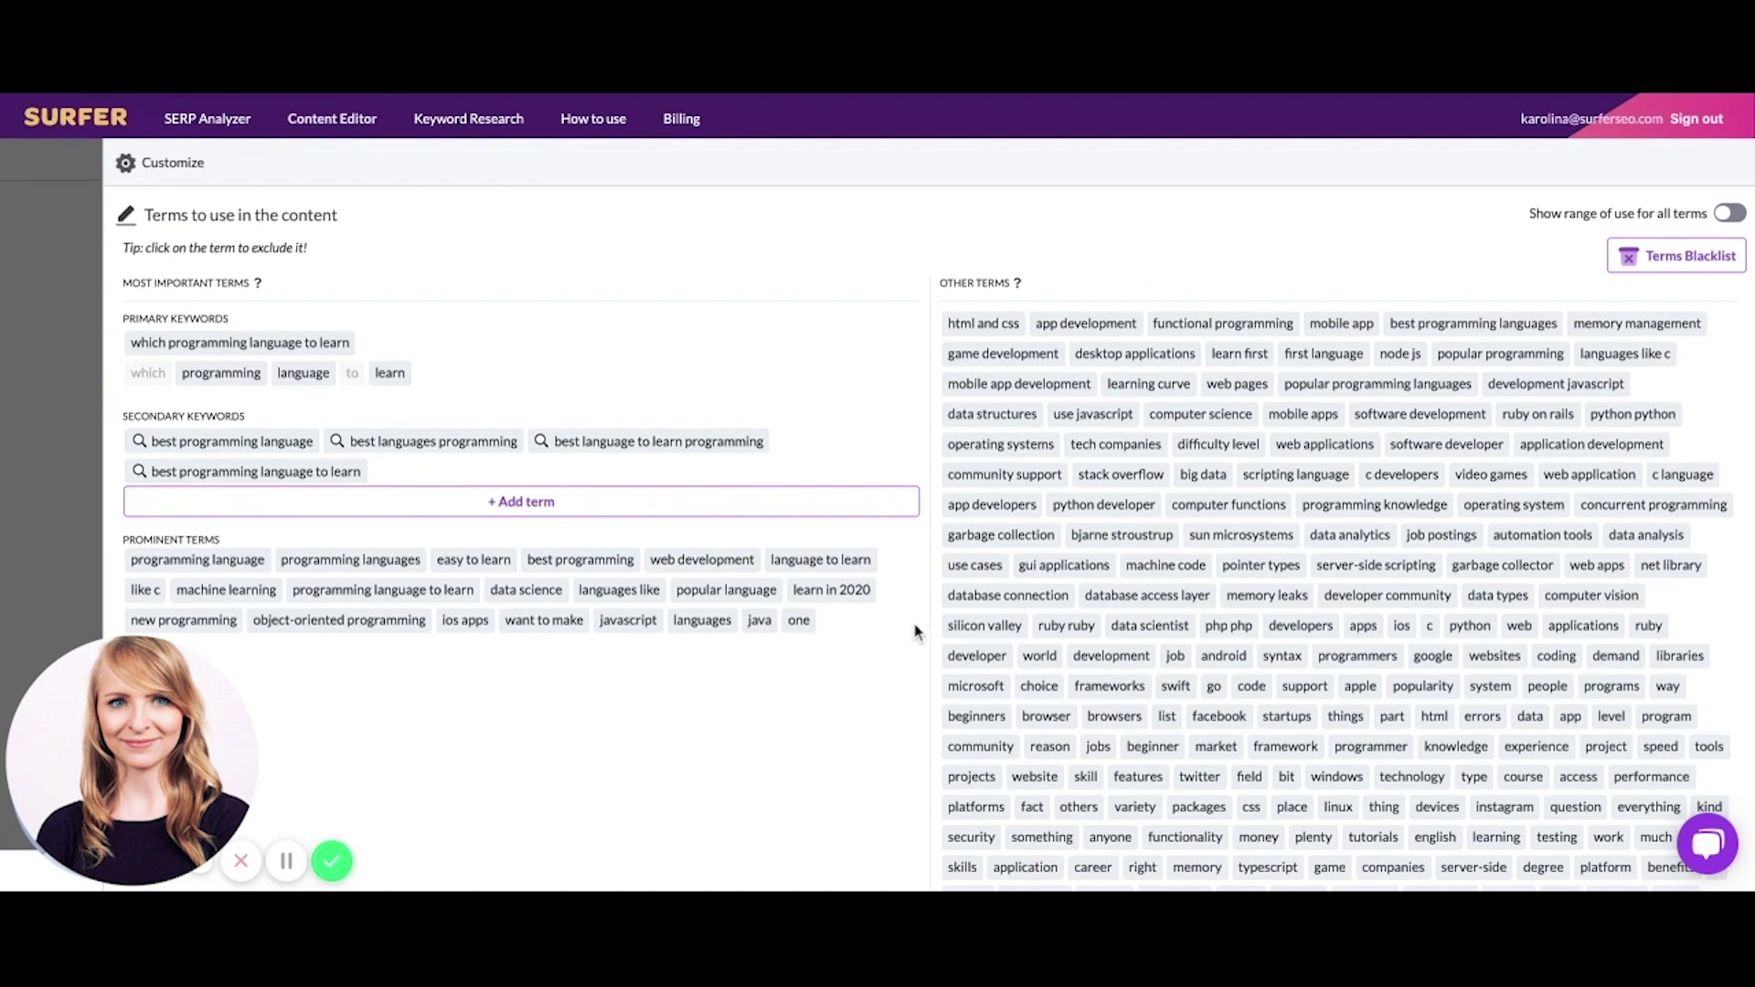
{"action": "scroll", "coordinate": [914, 631], "scroll_direction": "down", "scroll_amount": 2}
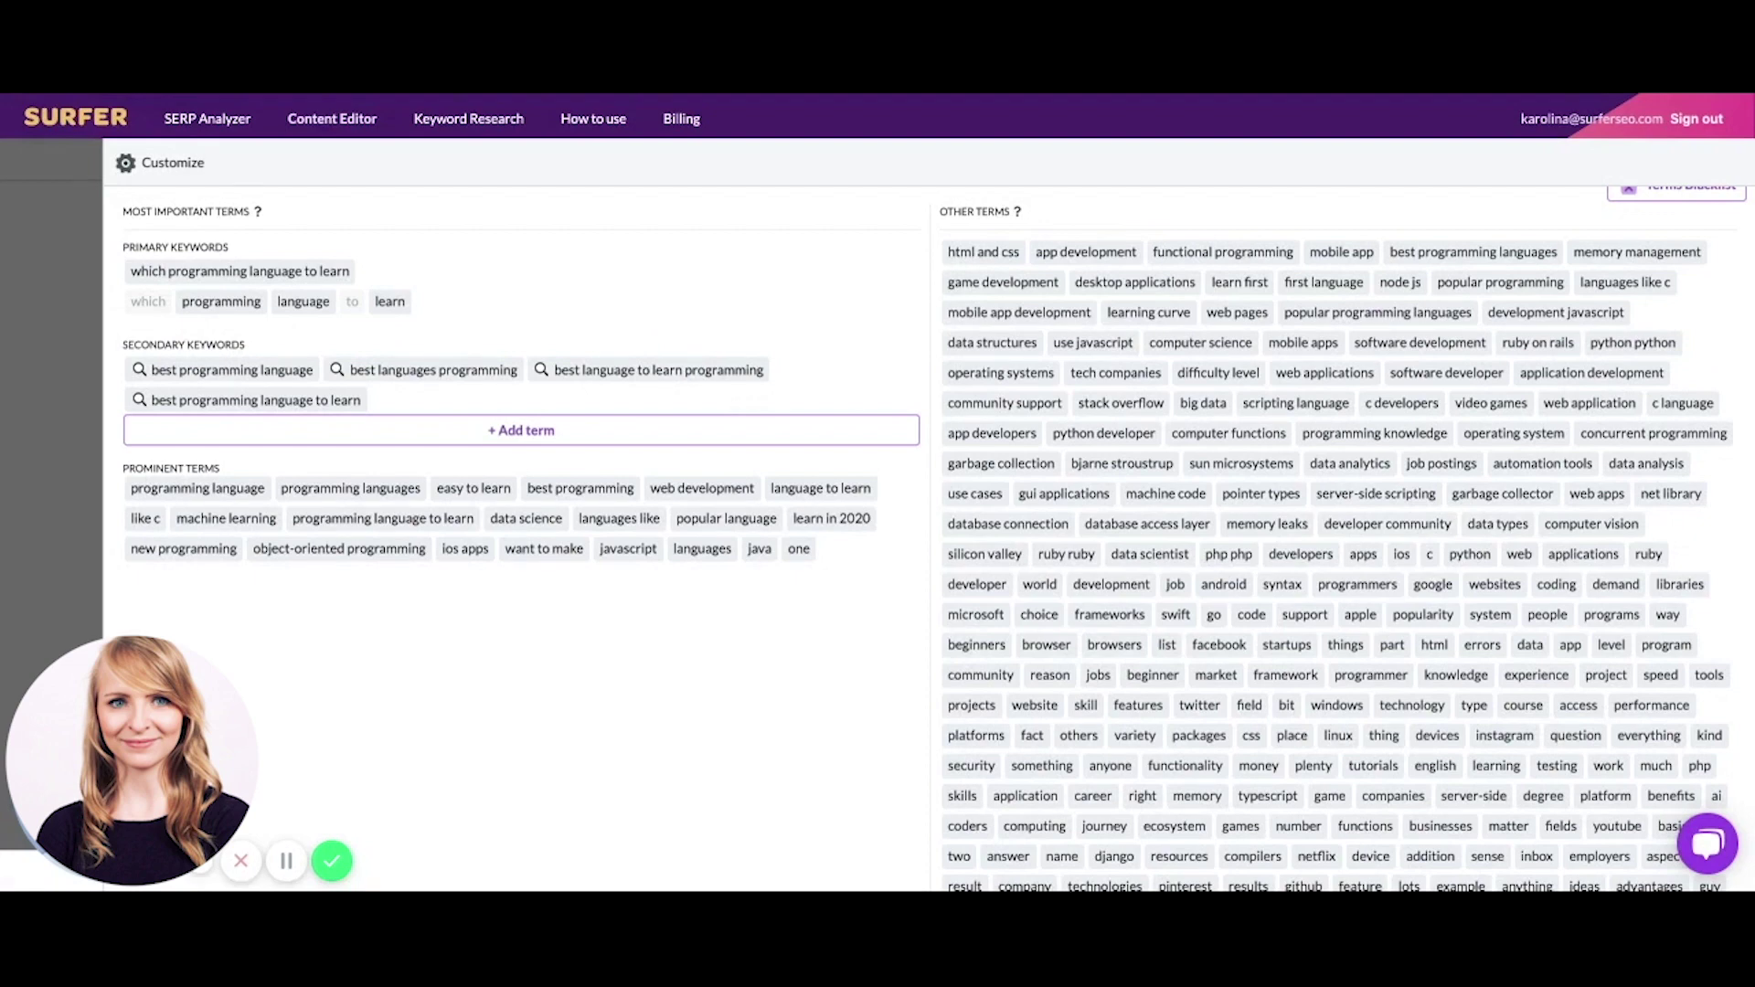
{"action": "left_click", "coordinate": [542, 550]}
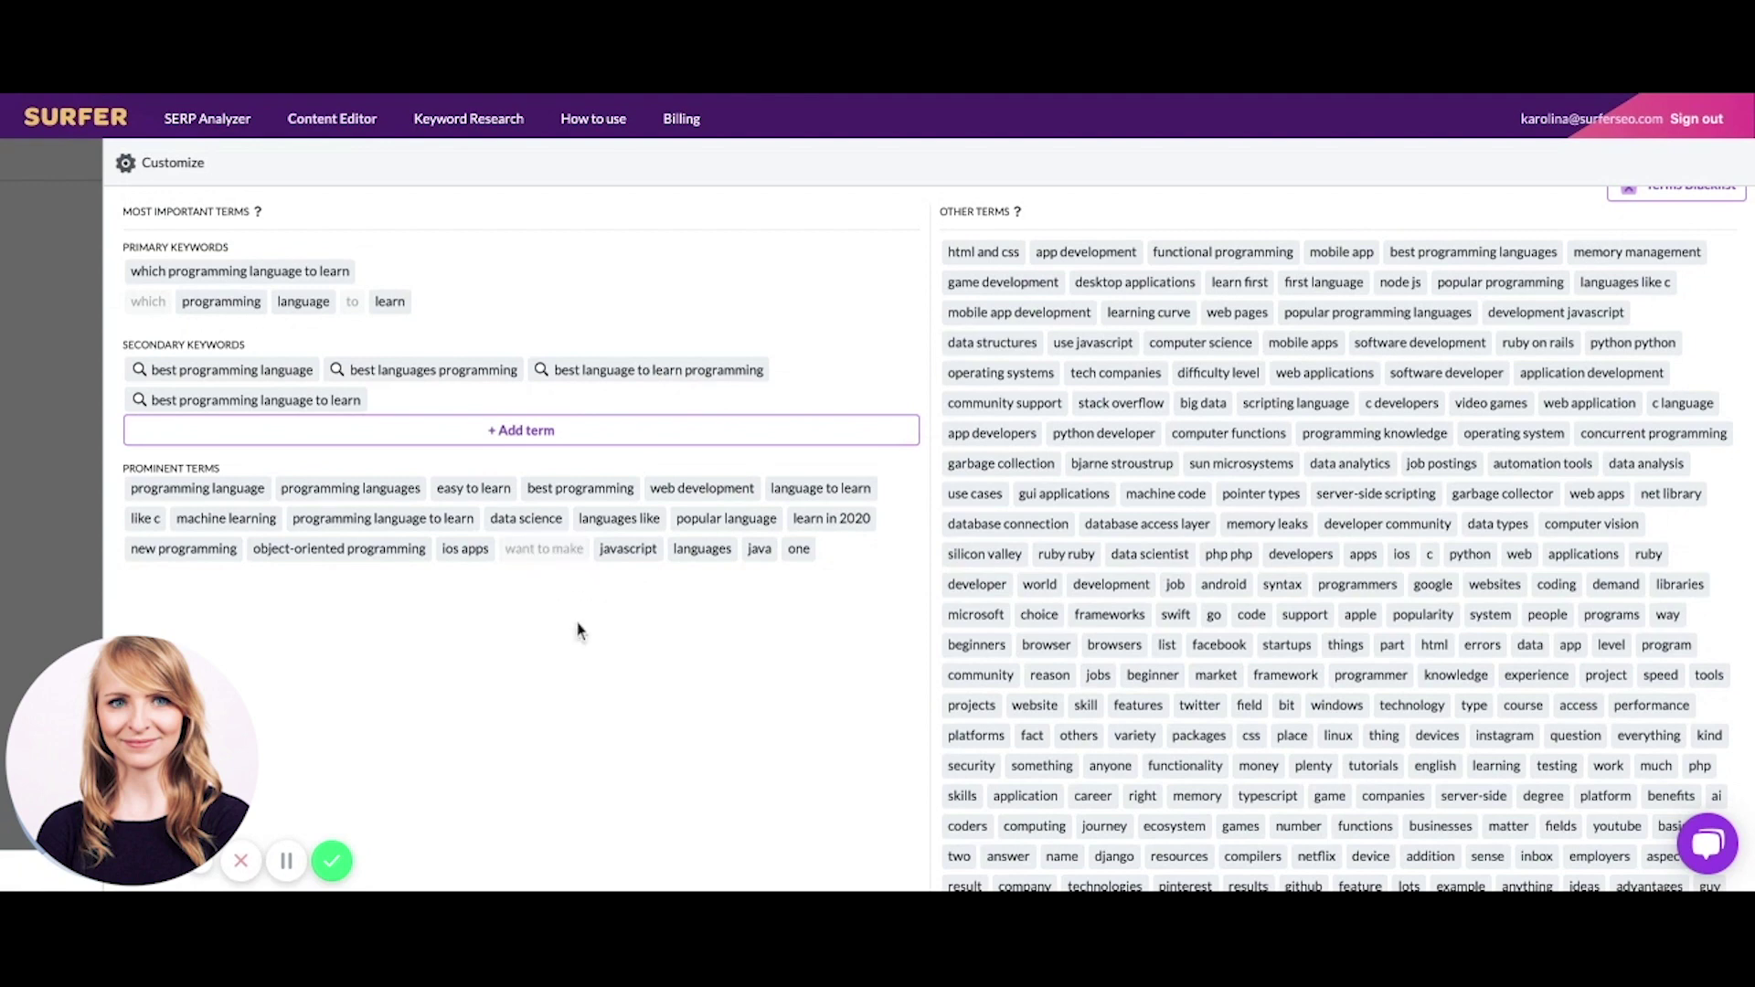
{"action": "scroll", "coordinate": [577, 631], "scroll_direction": "down", "scroll_amount": 1}
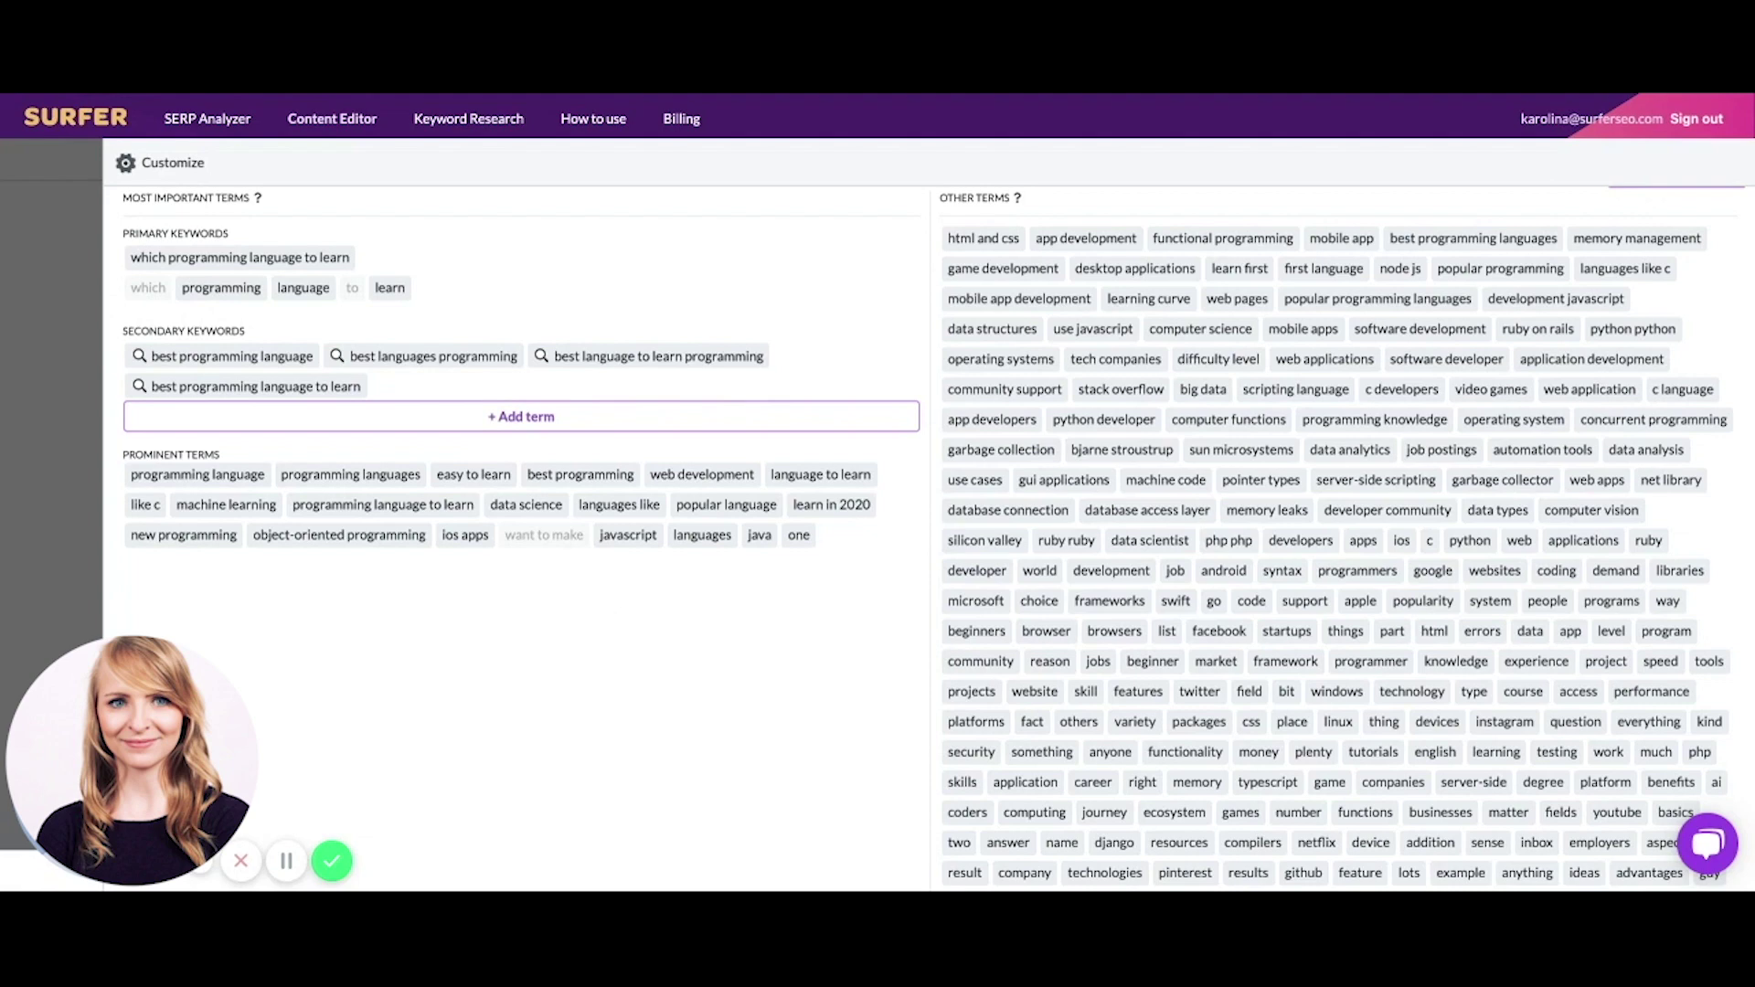
{"action": "scroll", "coordinate": [541, 561], "scroll_direction": "up", "scroll_amount": 1}
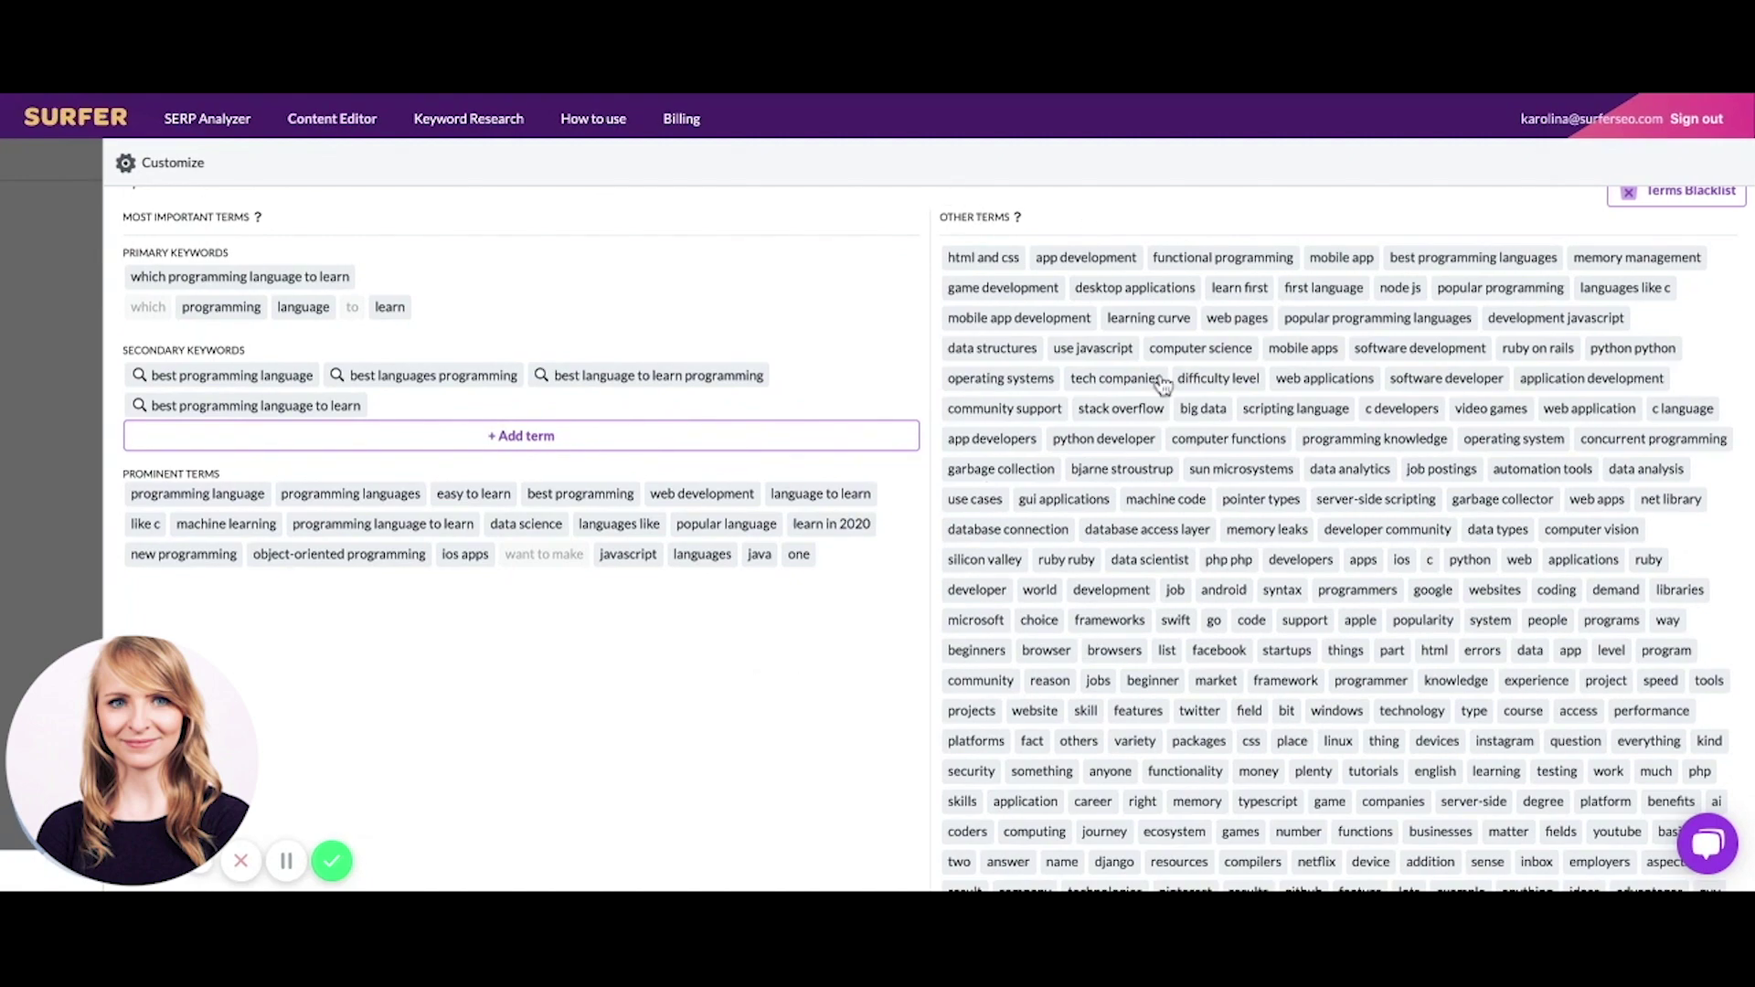
Step: Exclude the other terms guy, lots, results and lot
{"action": "scroll", "coordinate": [1218, 530], "scroll_direction": "down", "scroll_amount": 5}
{"action": "scroll", "coordinate": [1218, 531], "scroll_direction": "down", "scroll_amount": 5}
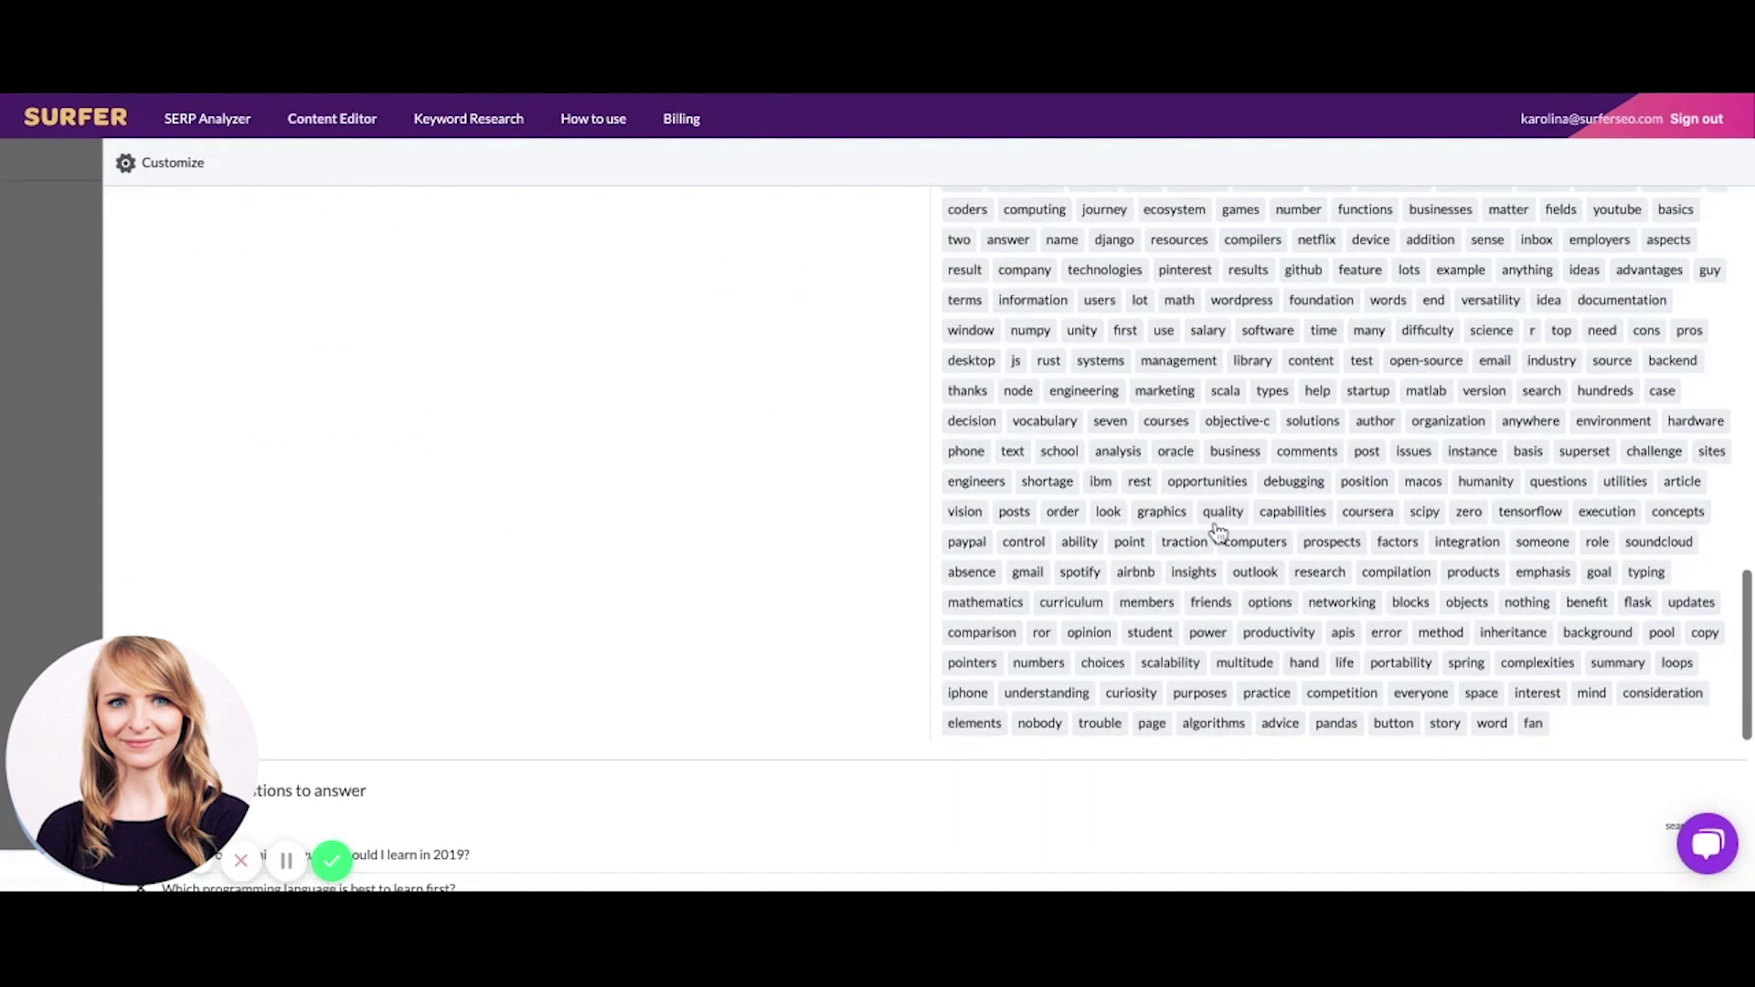
{"action": "scroll", "coordinate": [1217, 530], "scroll_direction": "up", "scroll_amount": 3}
{"action": "scroll", "coordinate": [1346, 539], "scroll_direction": "up", "scroll_amount": 5}
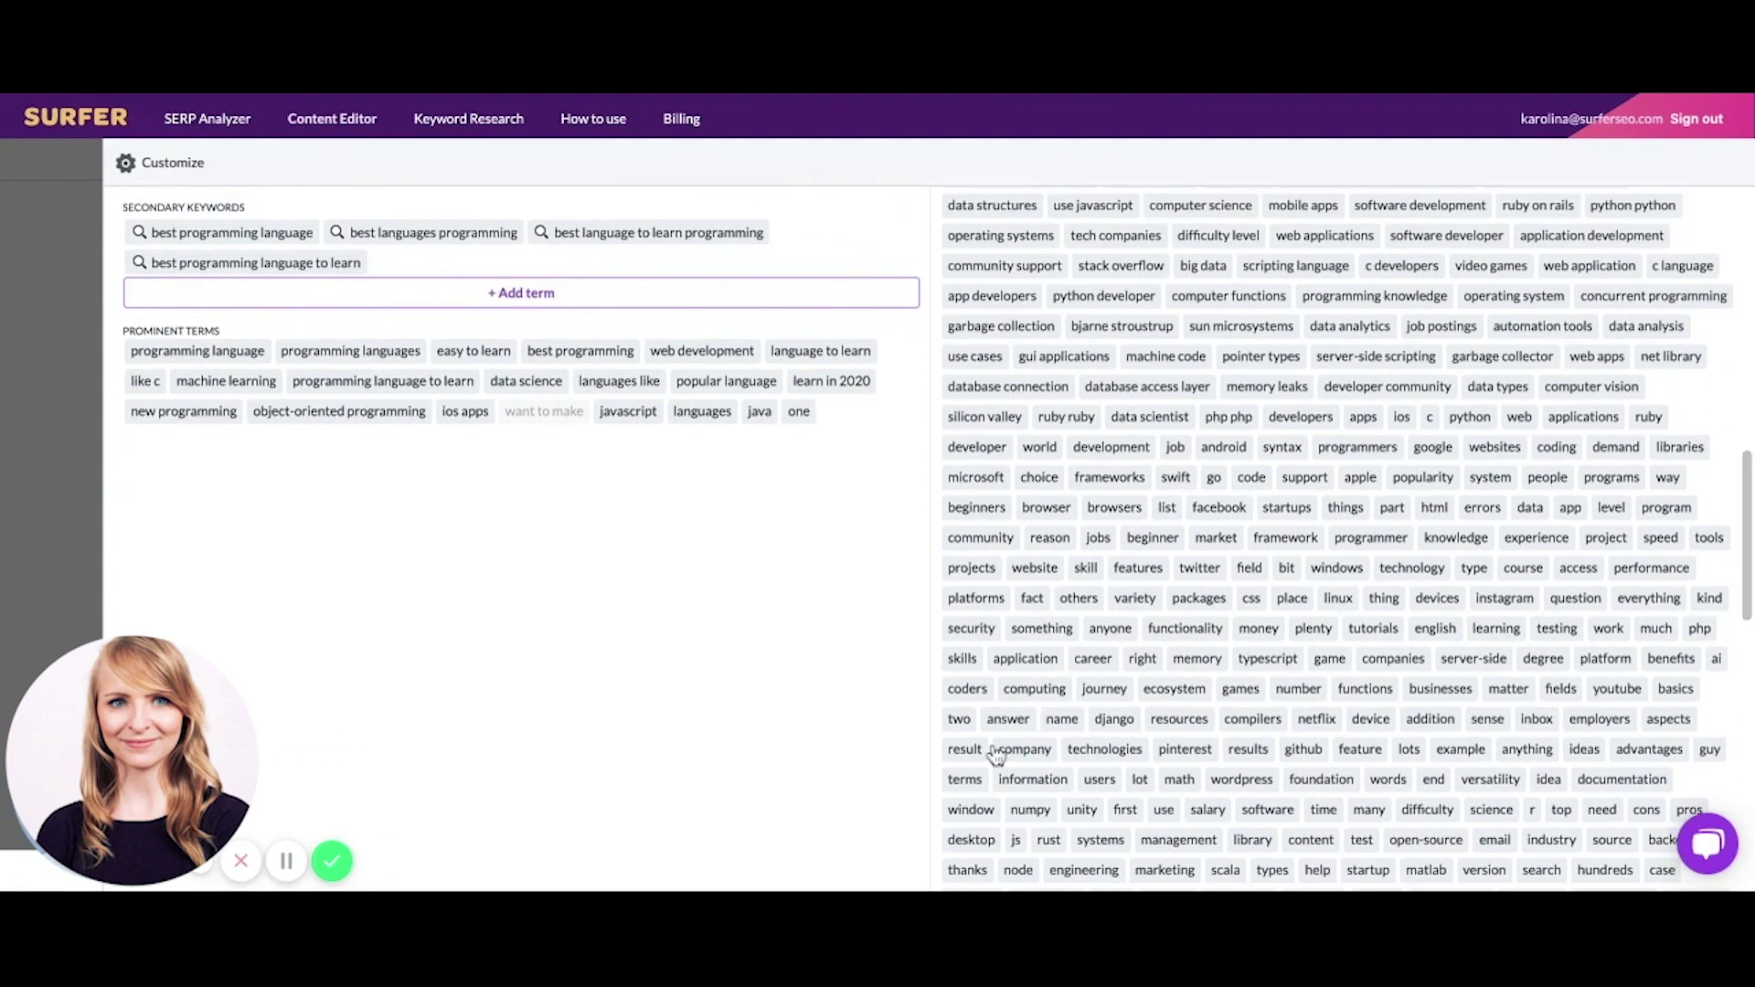
{"action": "scroll", "coordinate": [993, 316], "scroll_direction": "up", "scroll_amount": 2}
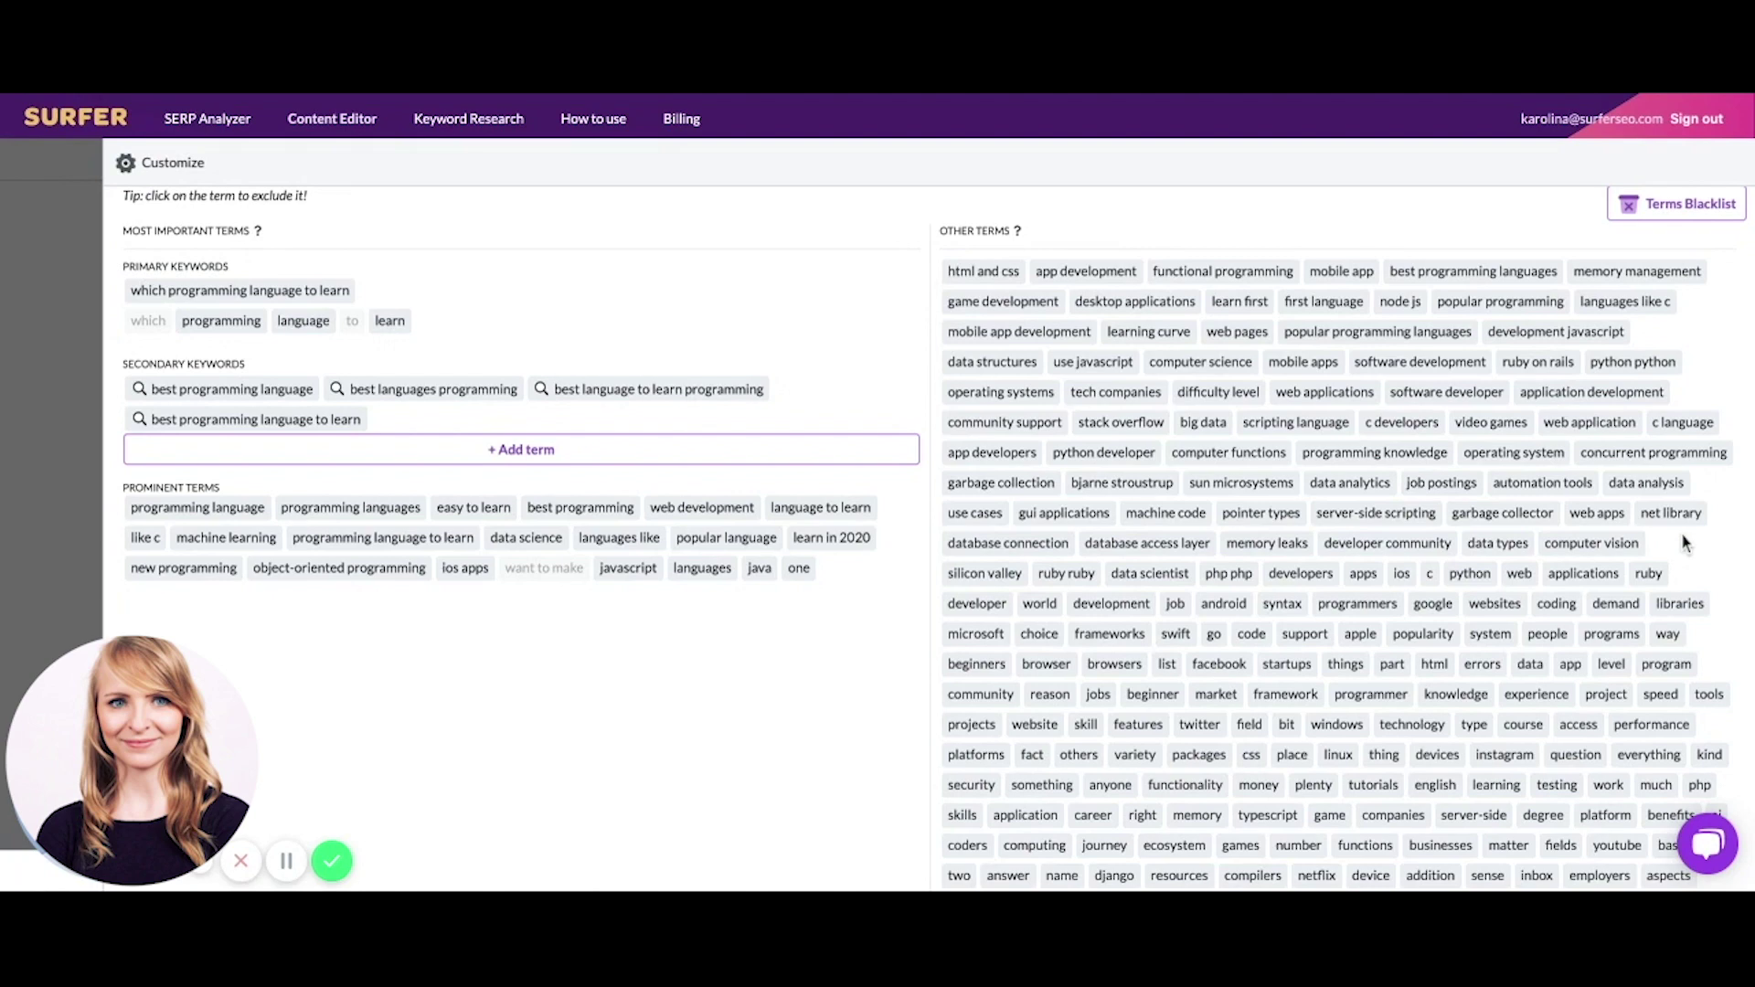
{"action": "scroll", "coordinate": [1682, 538], "scroll_direction": "down", "scroll_amount": 3}
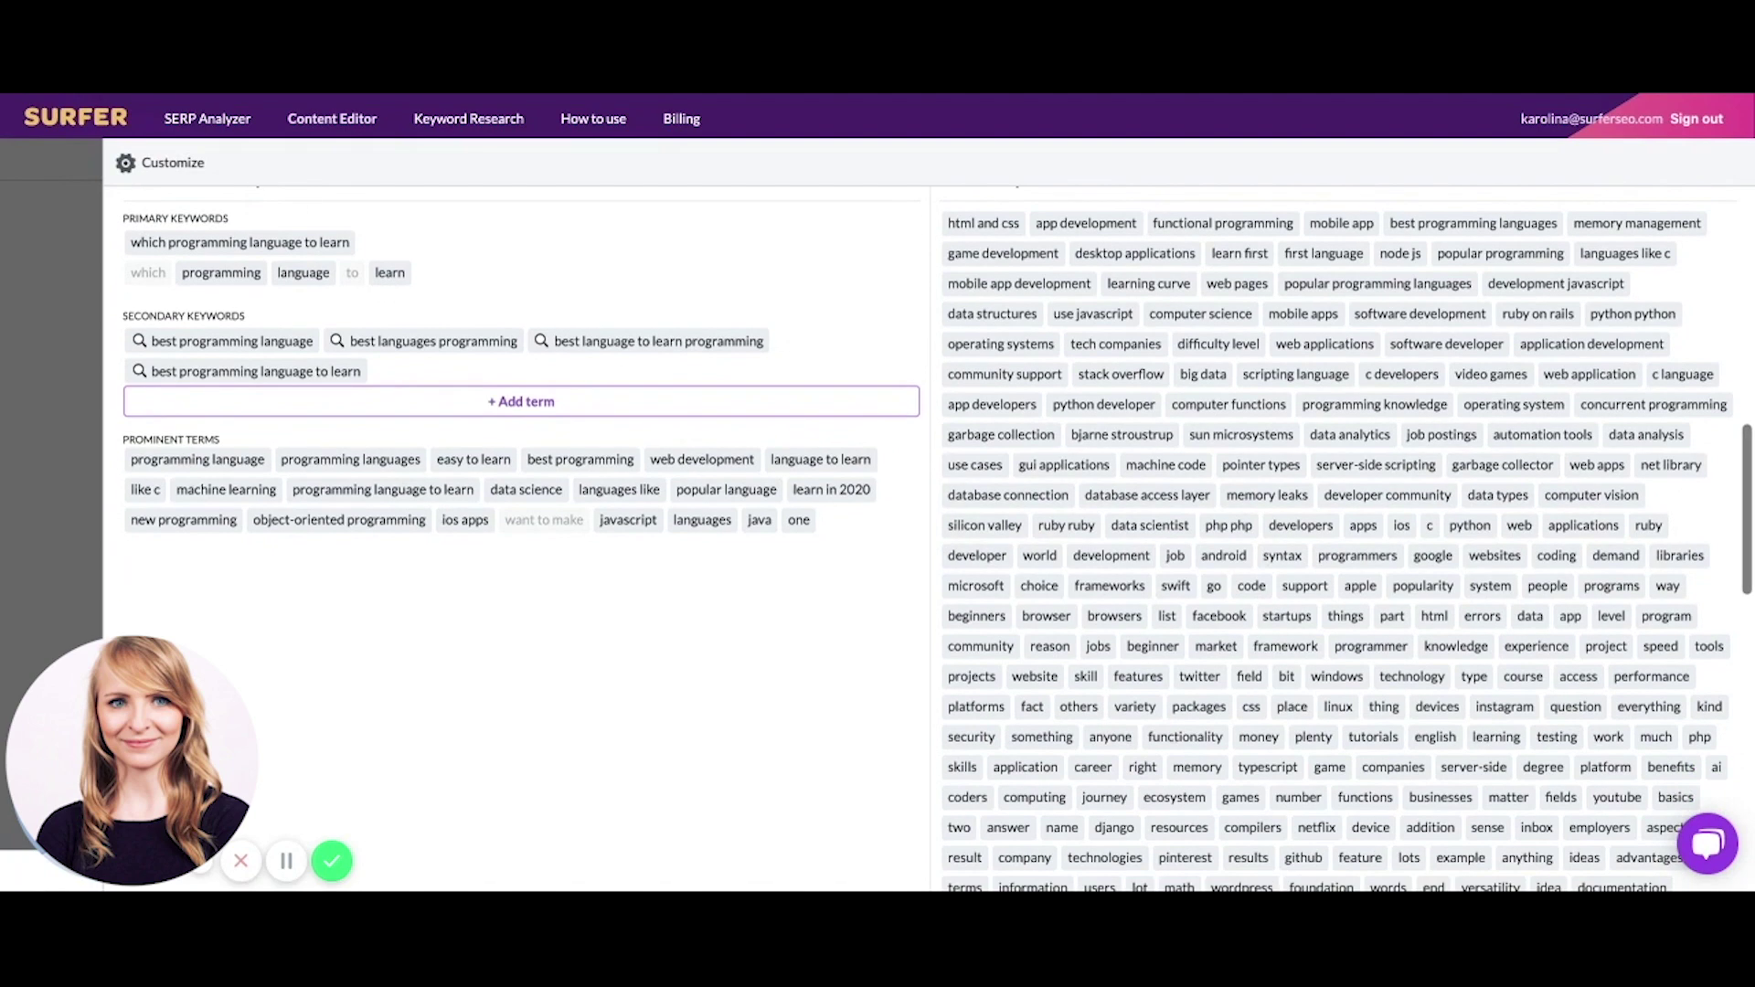
{"action": "scroll", "coordinate": [1522, 832], "scroll_direction": "down", "scroll_amount": 1}
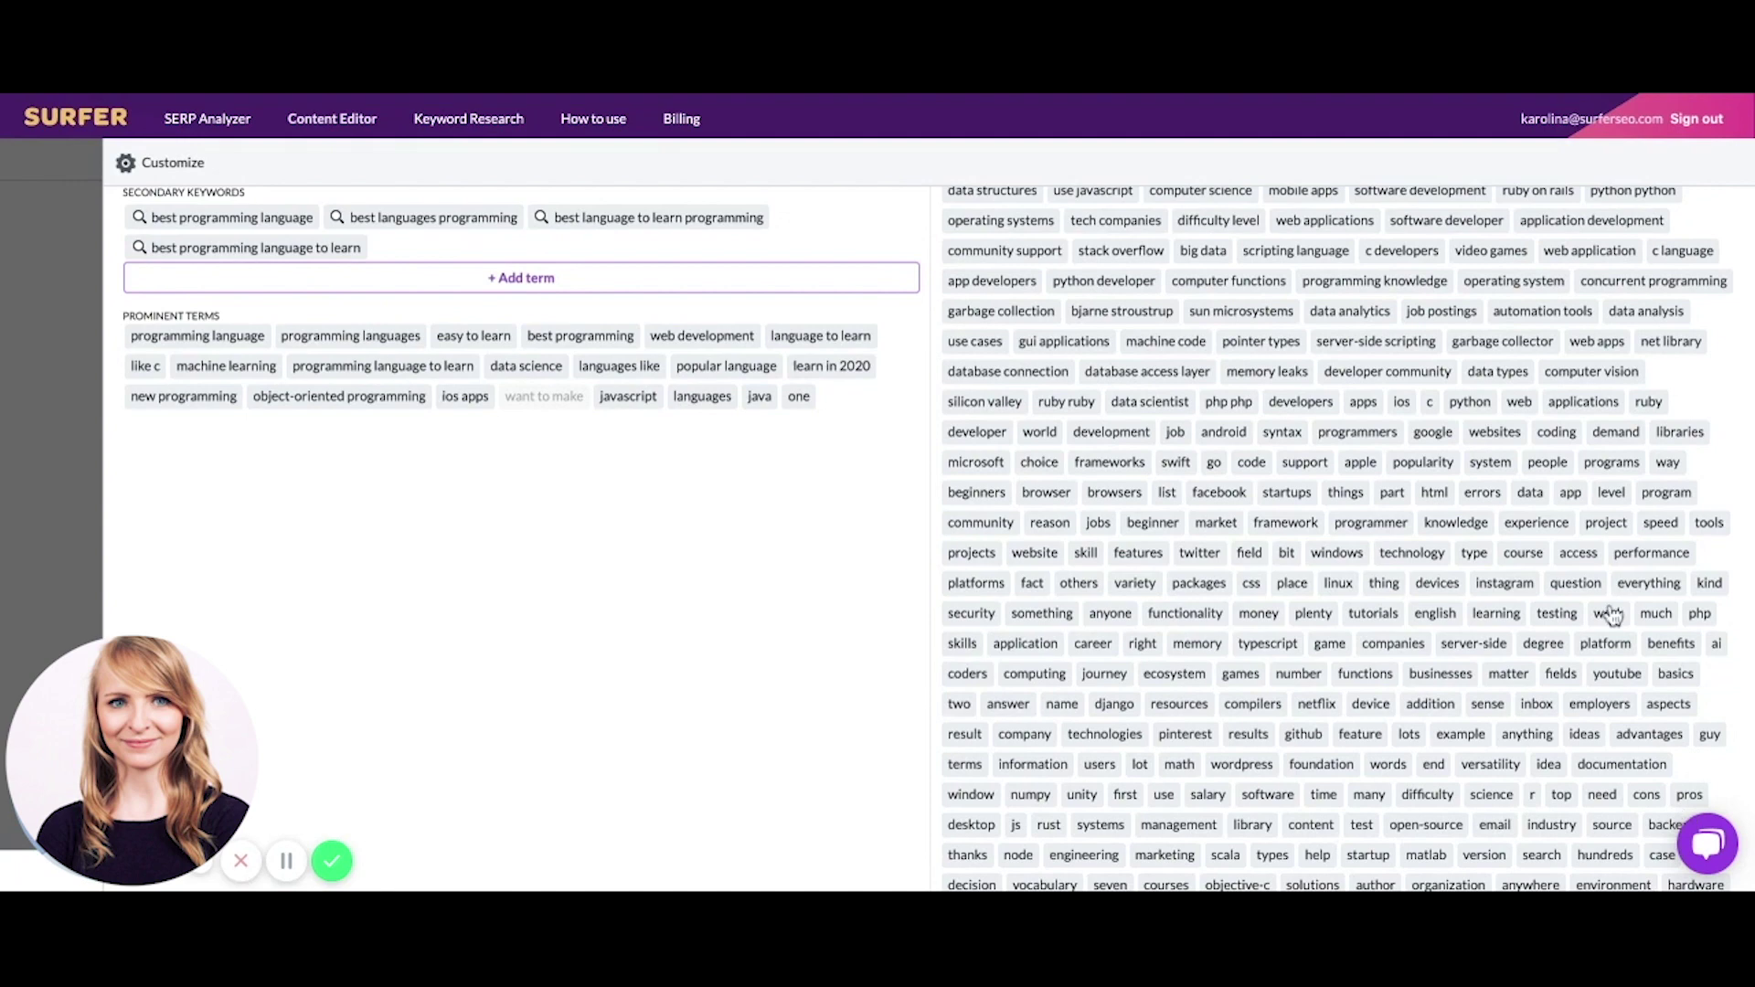
{"action": "scroll", "coordinate": [1678, 630], "scroll_direction": "down", "scroll_amount": 1}
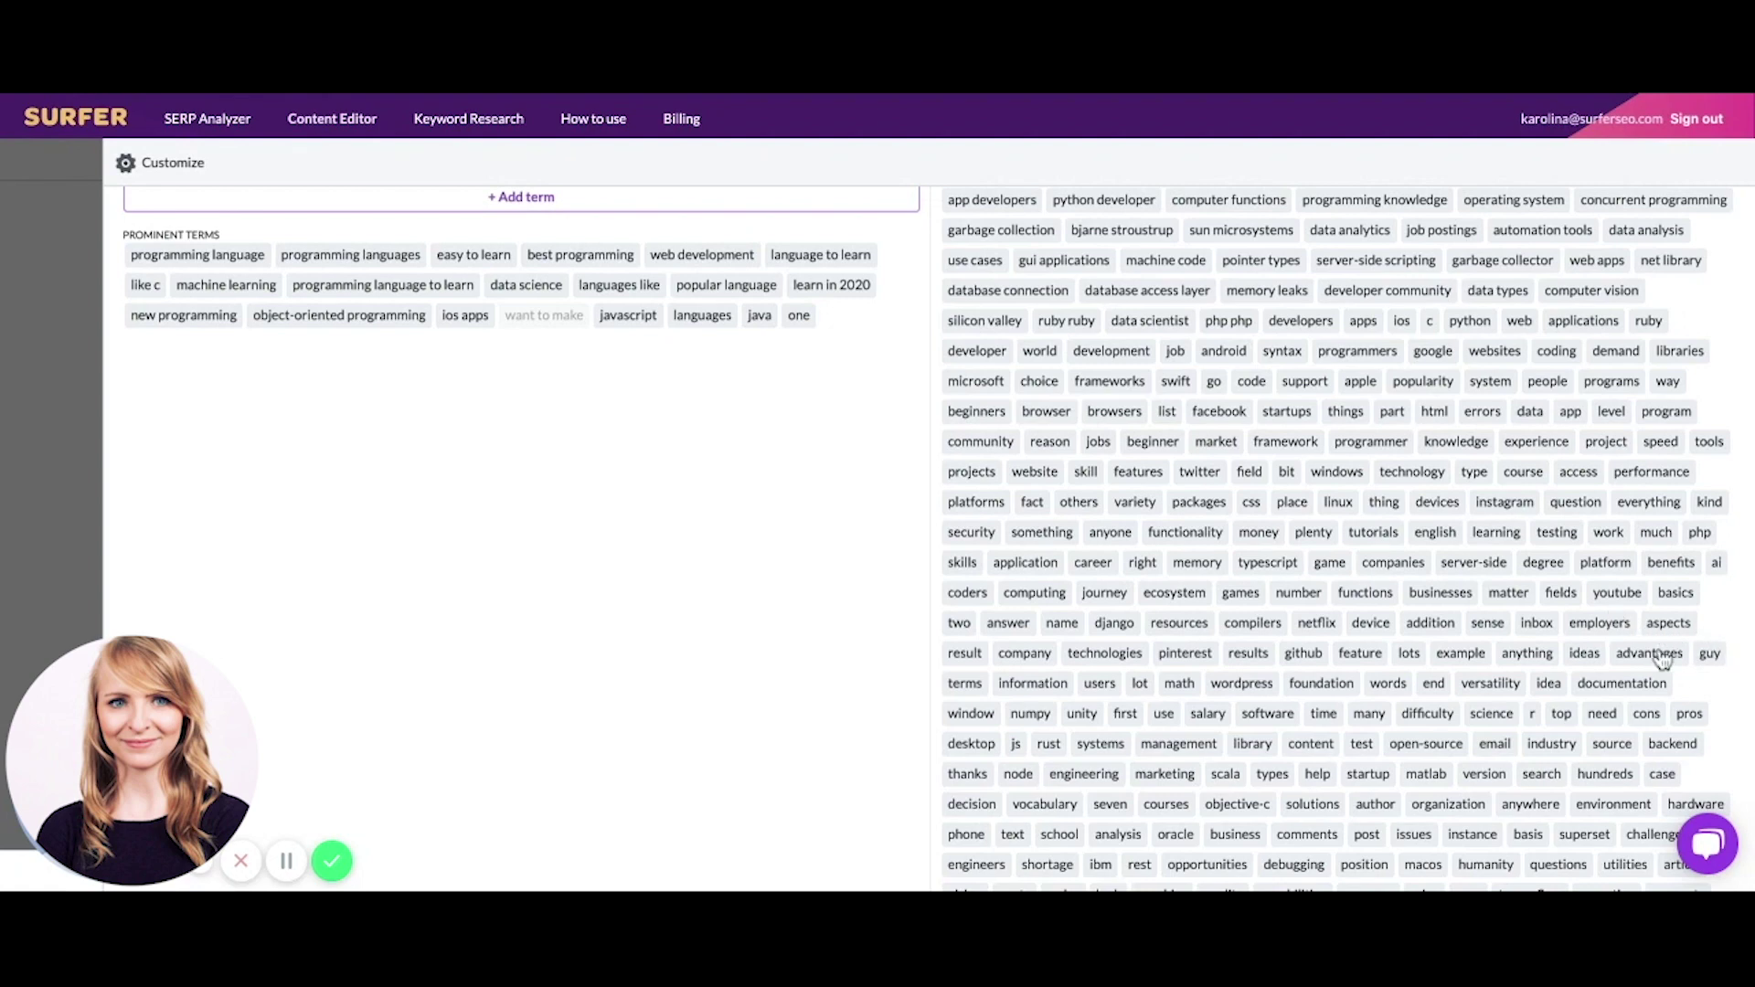
{"action": "left_click", "coordinate": [1712, 655]}
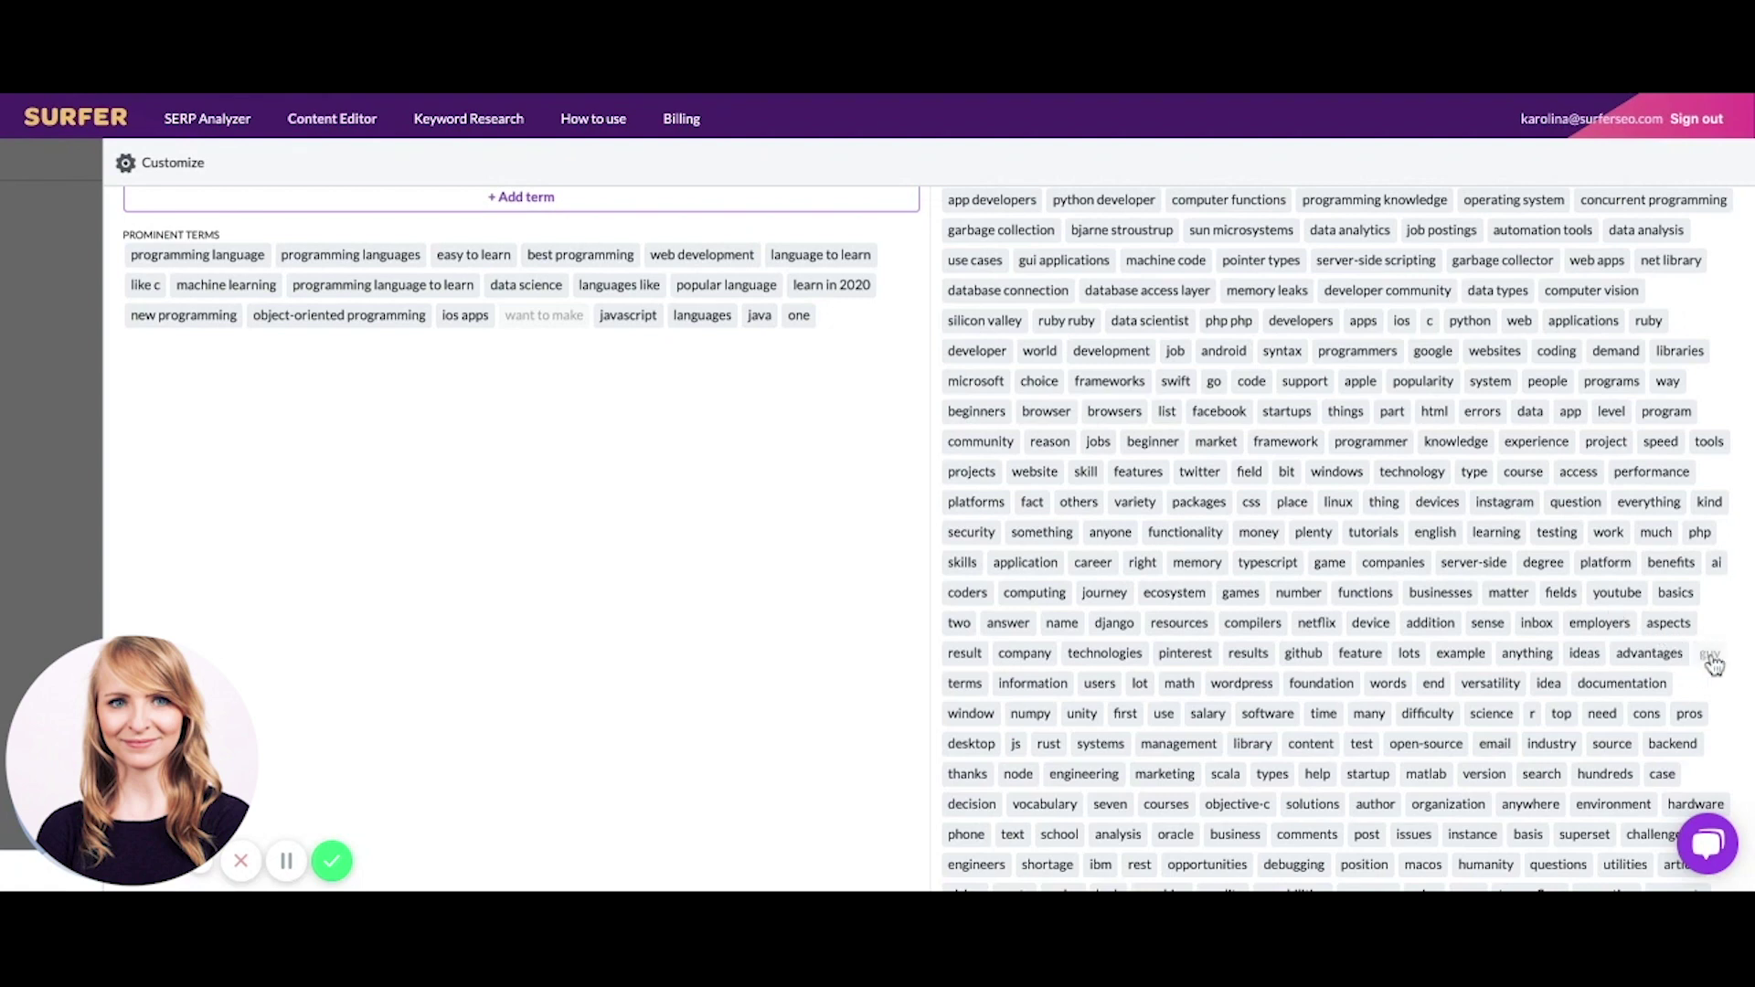
{"action": "left_click", "coordinate": [1411, 660]}
{"action": "left_click", "coordinate": [1258, 658]}
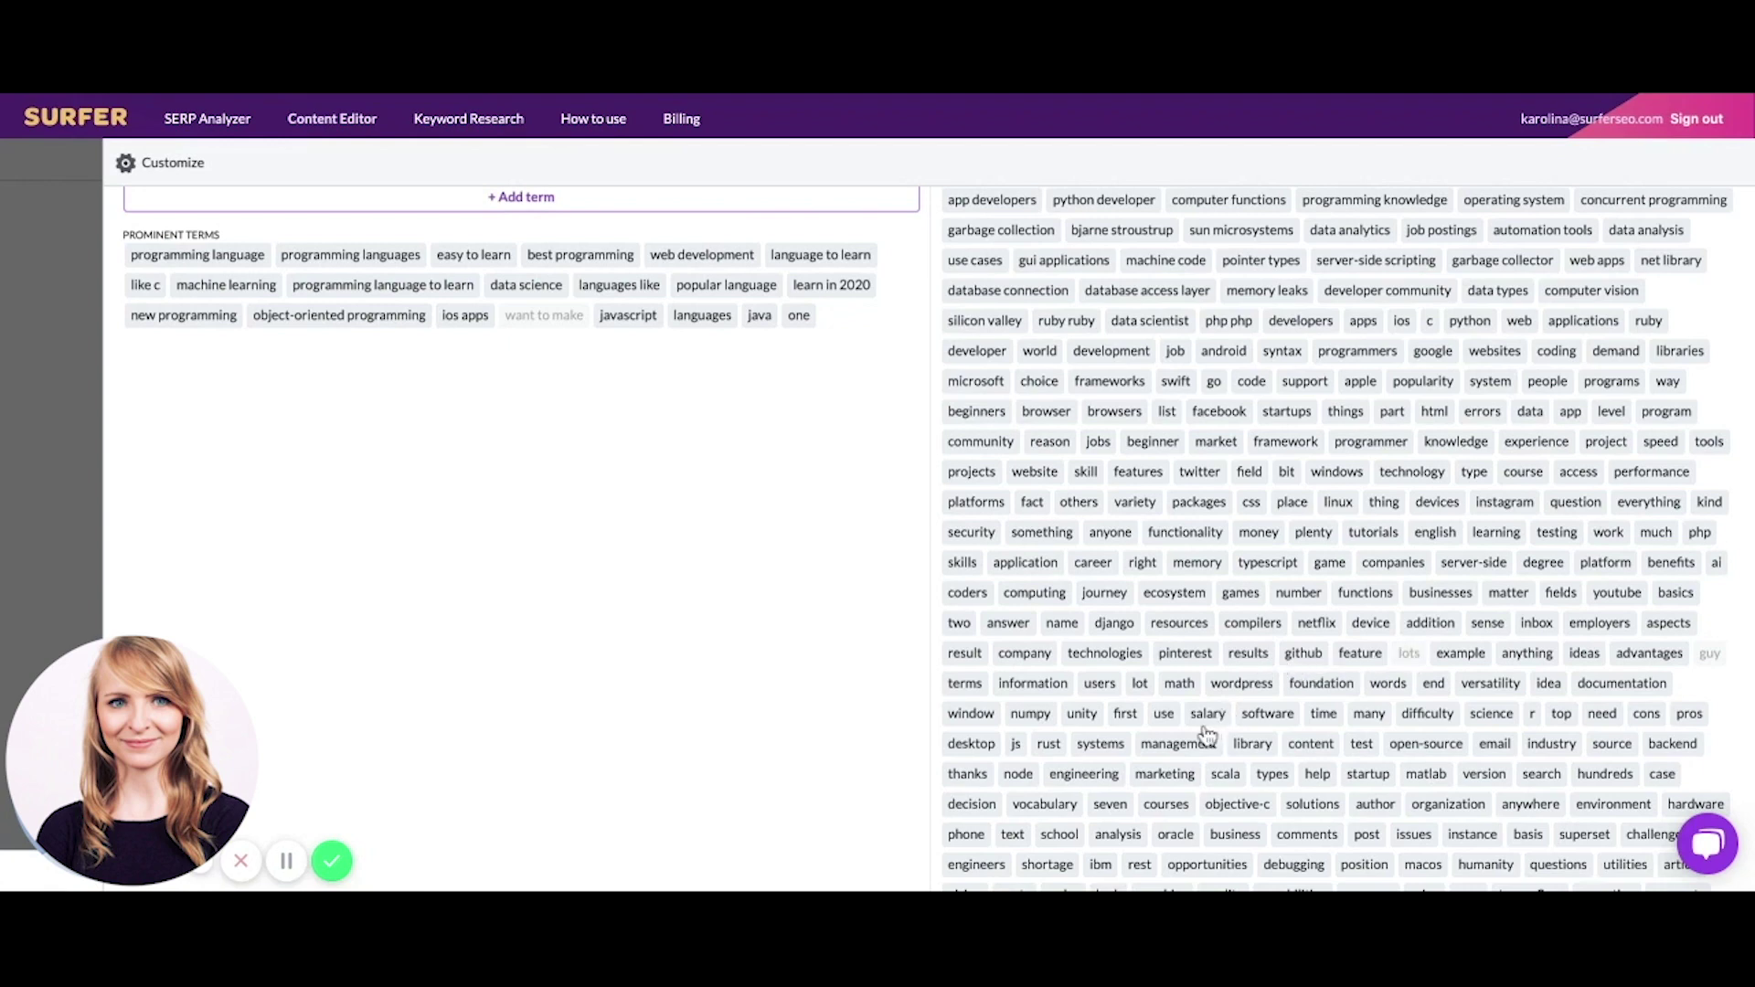
{"action": "left_click", "coordinate": [1139, 688]}
Step: Scroll down to the Topics and questions to answer section
{"action": "scroll", "coordinate": [1051, 774], "scroll_direction": "down", "scroll_amount": 1}
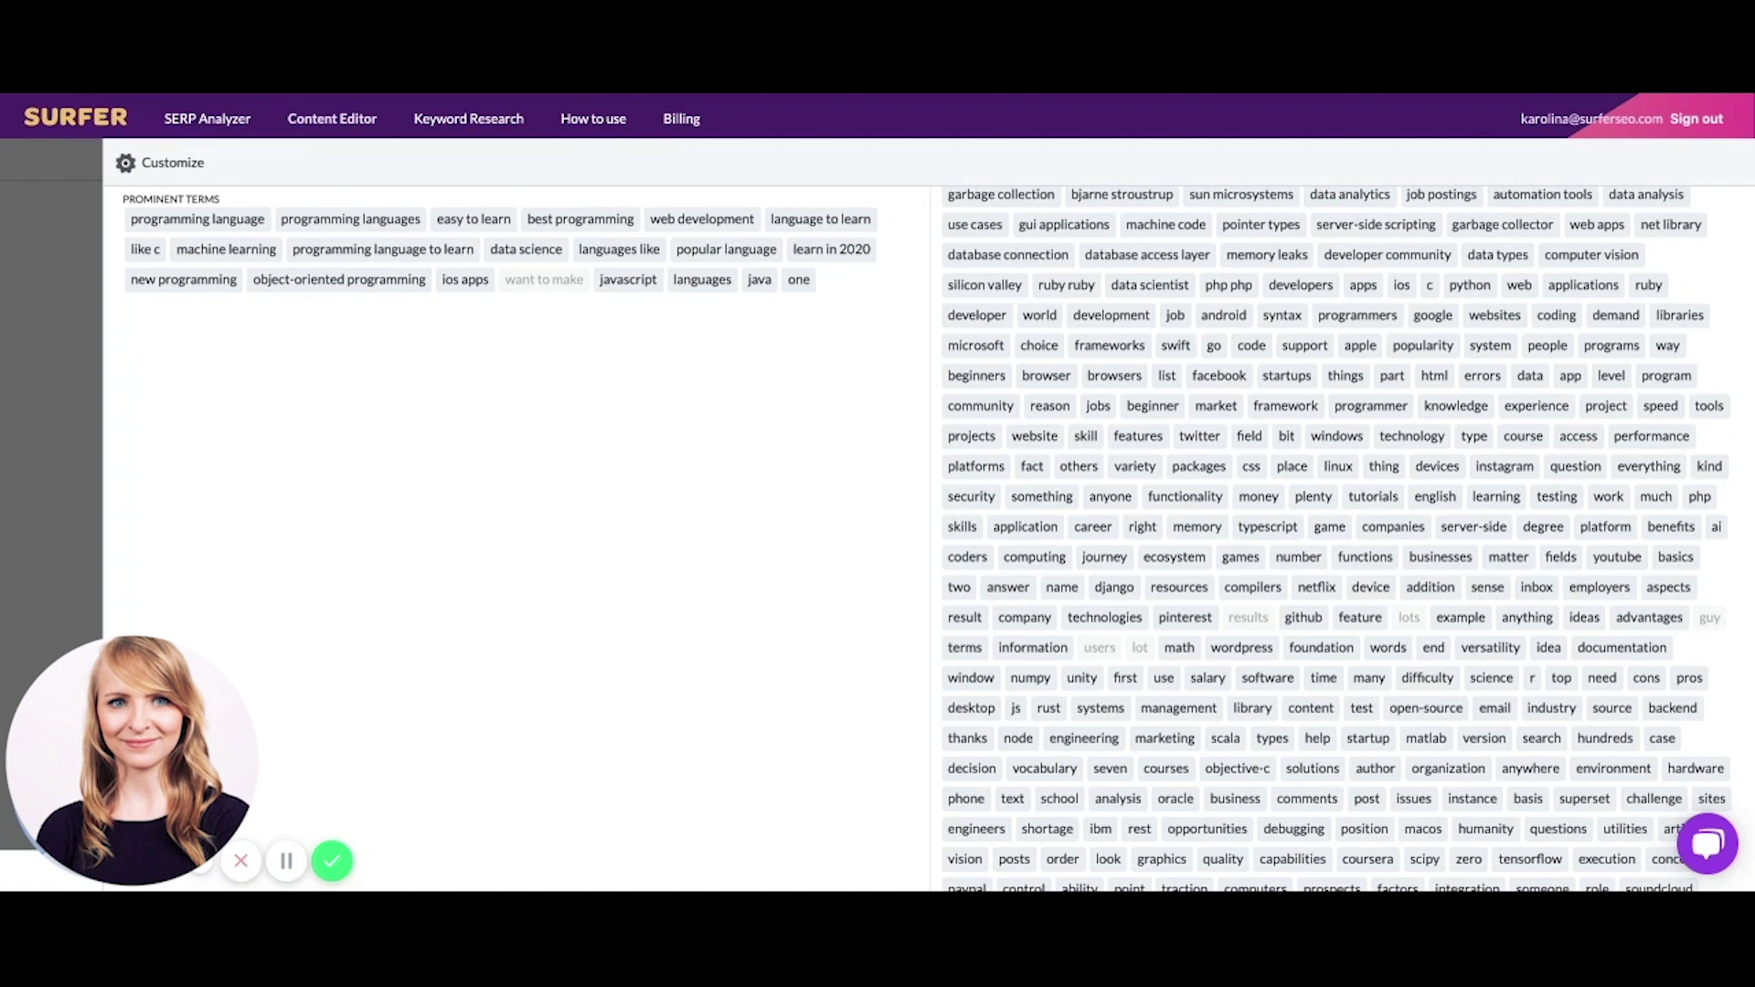
{"action": "scroll", "coordinate": [1362, 615], "scroll_direction": "up", "scroll_amount": 3}
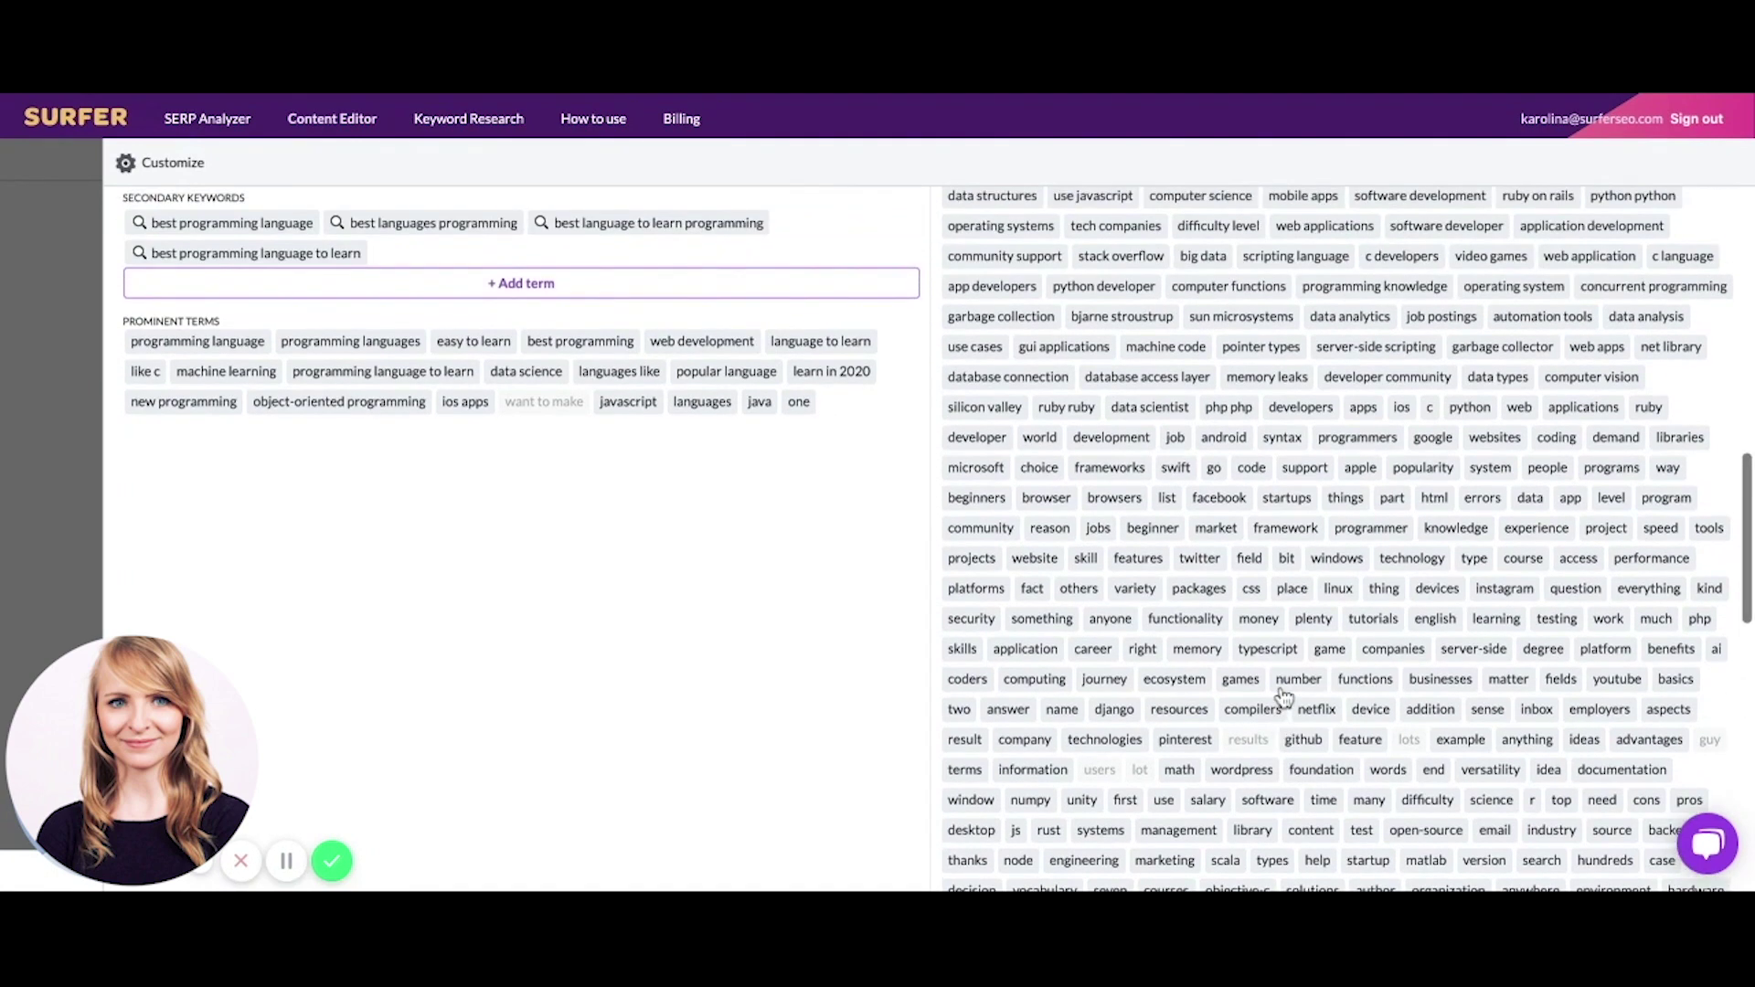
{"action": "scroll", "coordinate": [1640, 279], "scroll_direction": "up", "scroll_amount": 1}
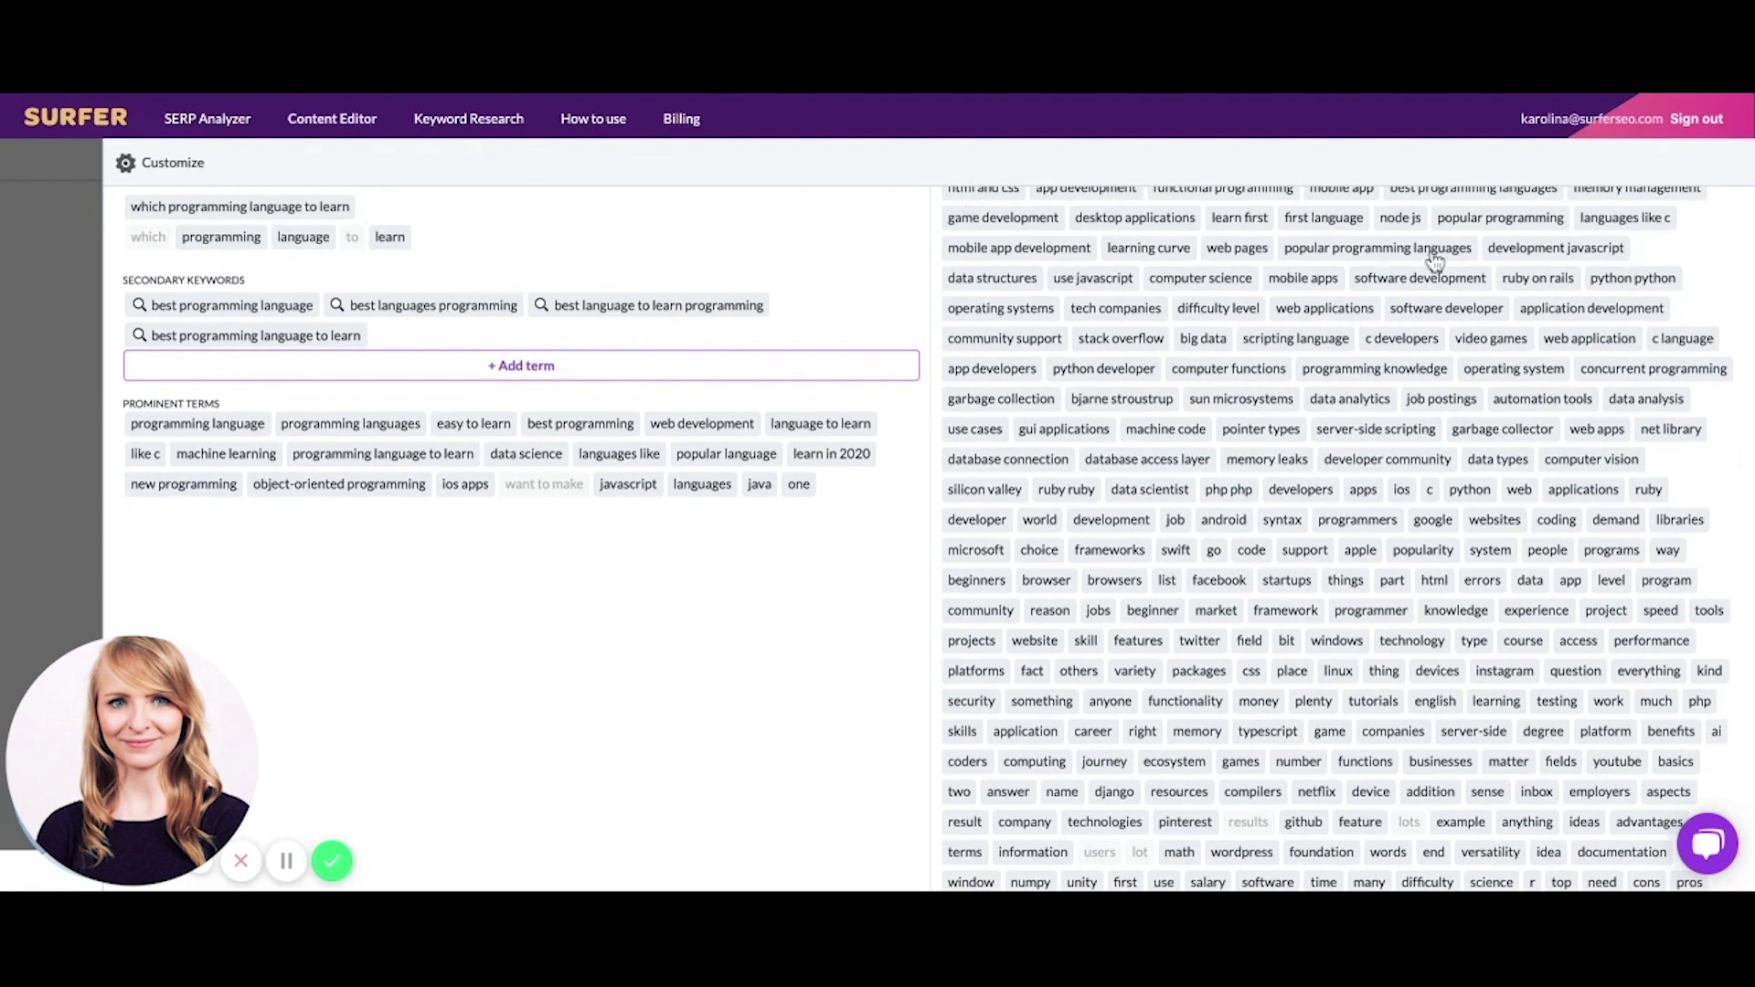
{"action": "scroll", "coordinate": [1350, 605], "scroll_direction": "down", "scroll_amount": 8}
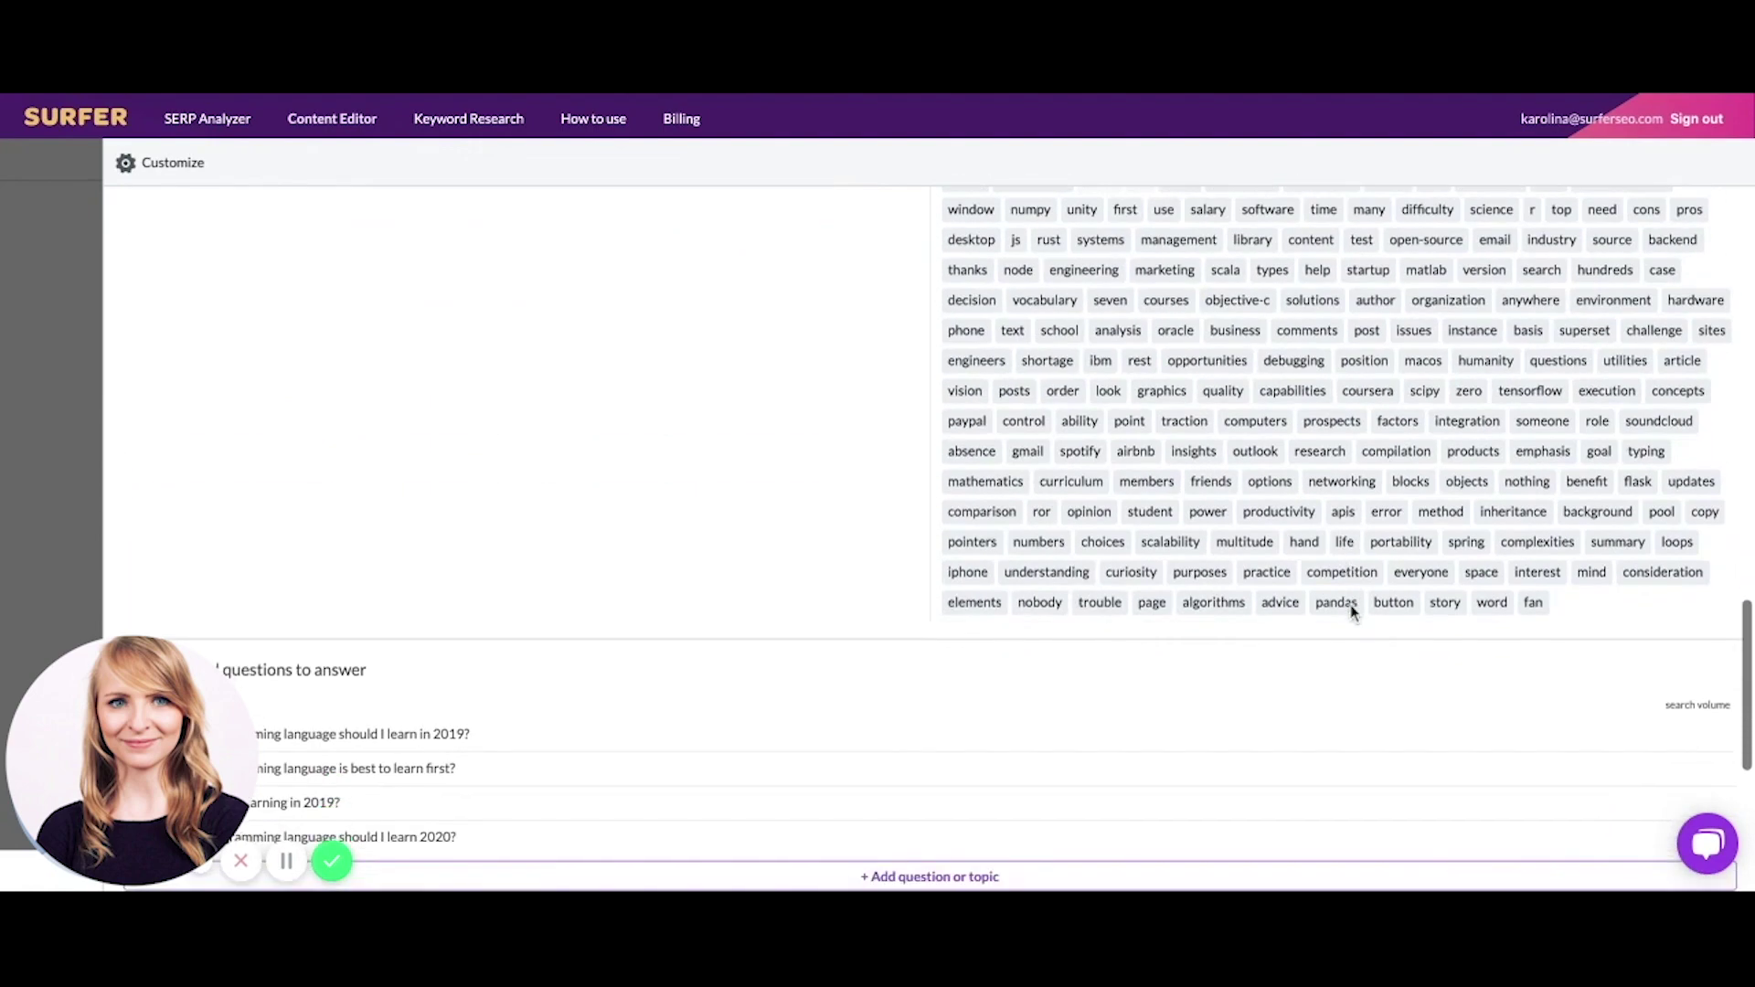
{"action": "scroll", "coordinate": [1493, 572], "scroll_direction": "up", "scroll_amount": 1}
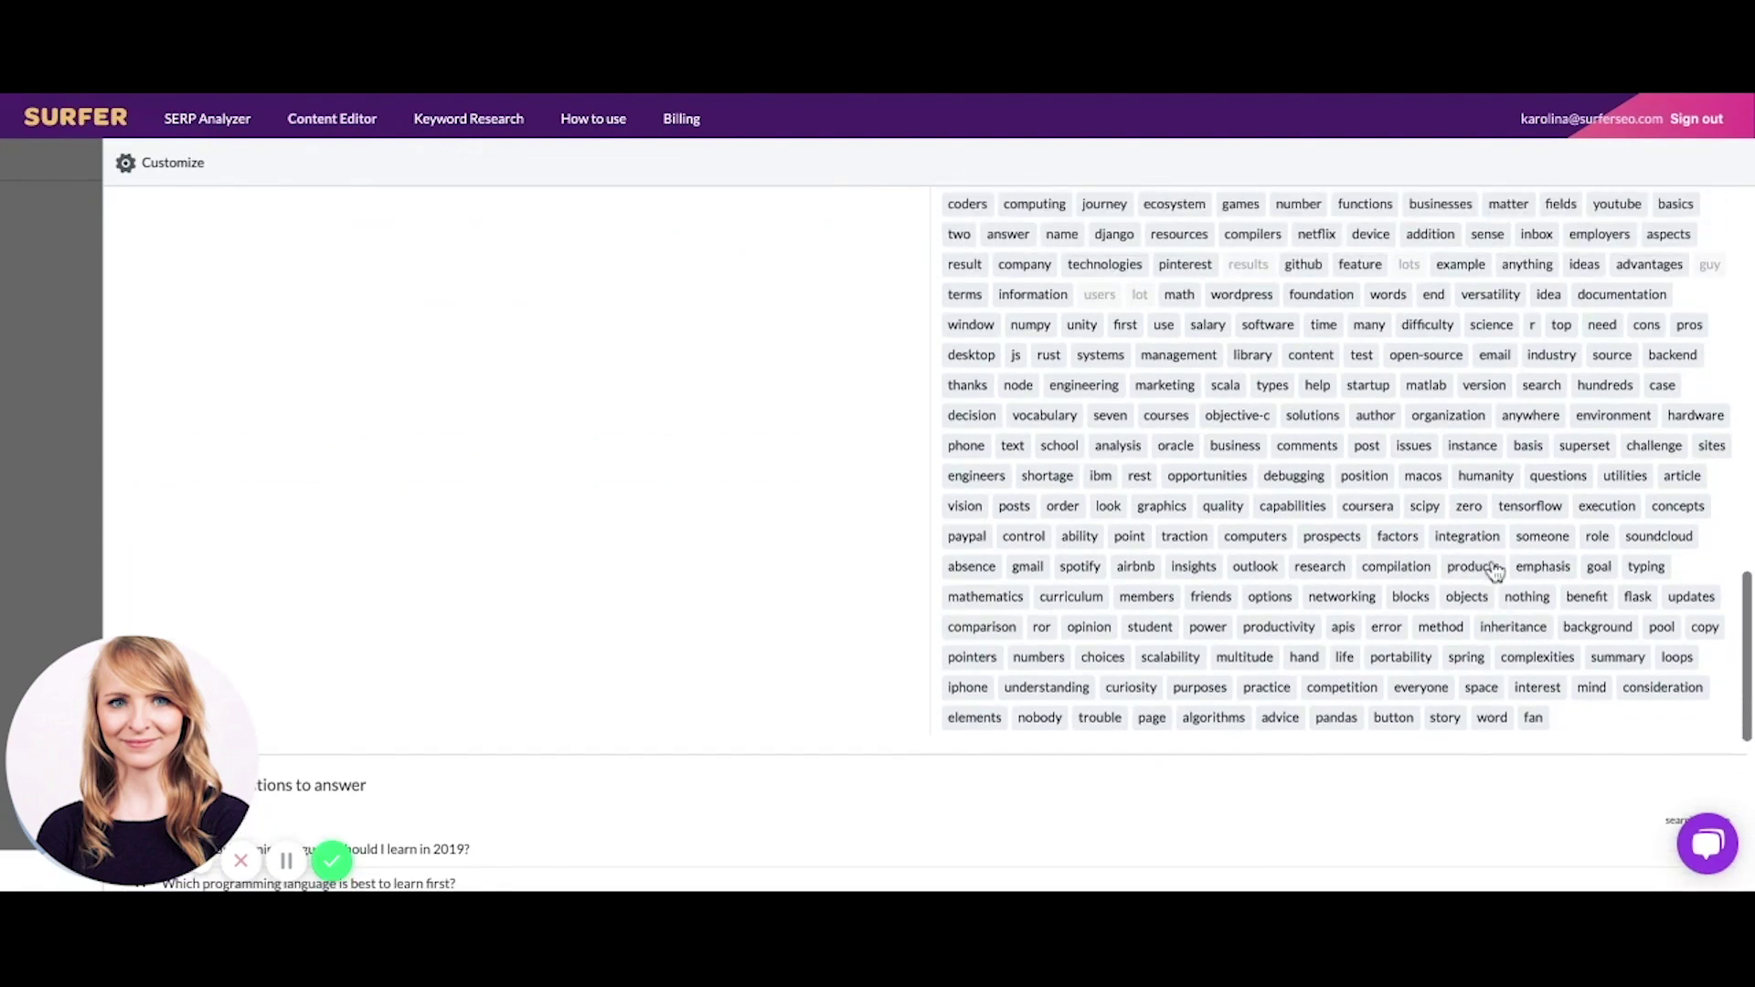
{"action": "scroll", "coordinate": [1495, 570], "scroll_direction": "down", "scroll_amount": 1}
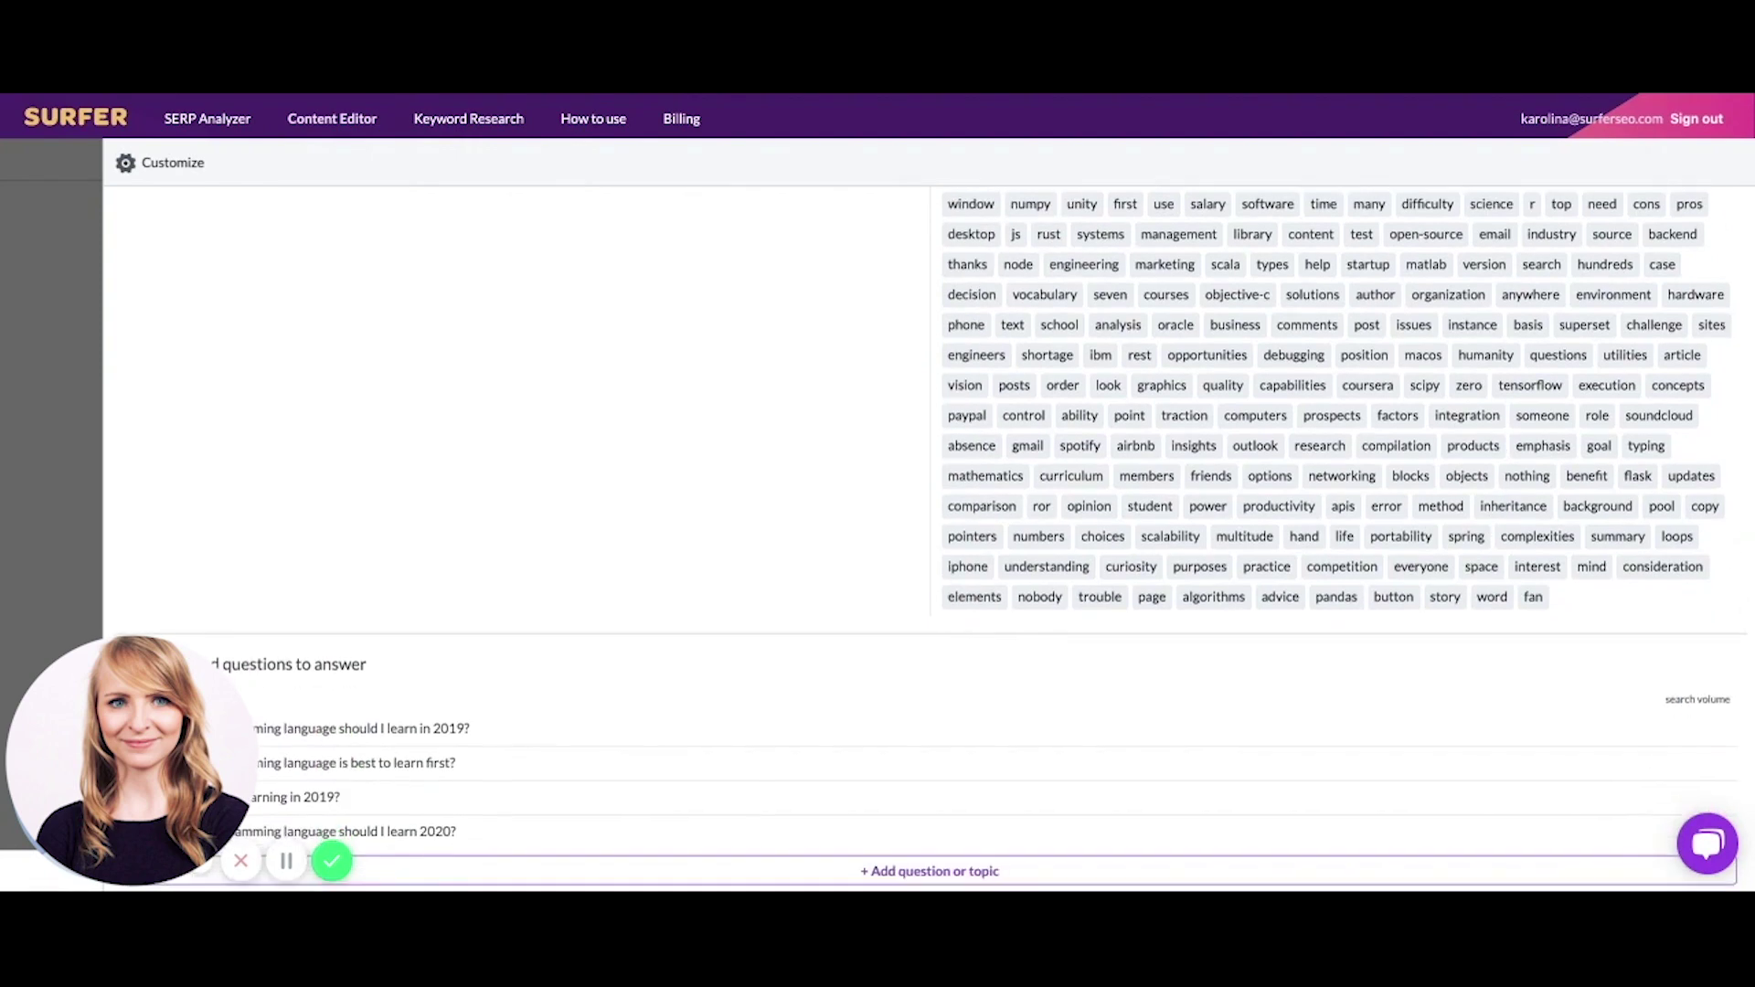
{"action": "scroll", "coordinate": [1418, 581], "scroll_direction": "down", "scroll_amount": 1}
{"action": "scroll", "coordinate": [631, 431], "scroll_direction": "down", "scroll_amount": 1}
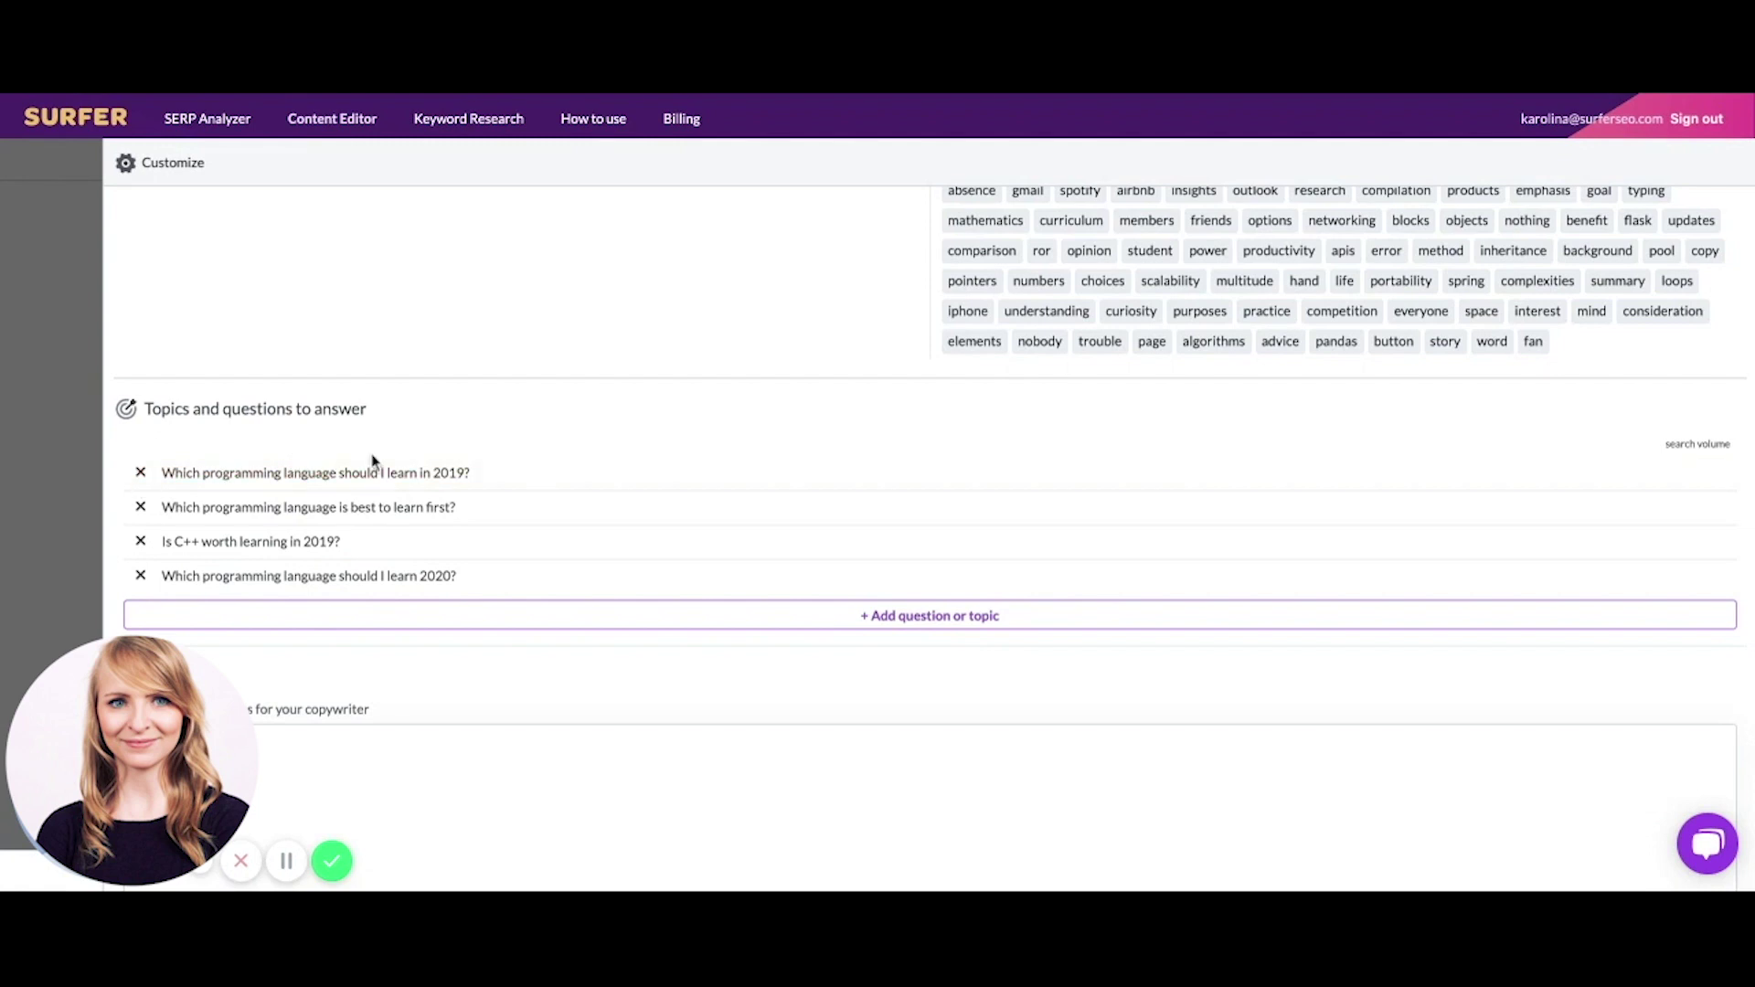
Step: Remove 'Which programming language should I learn in 2019?' and 'Is C++ worth learning in 2019?'
{"action": "left_click", "coordinate": [139, 473]}
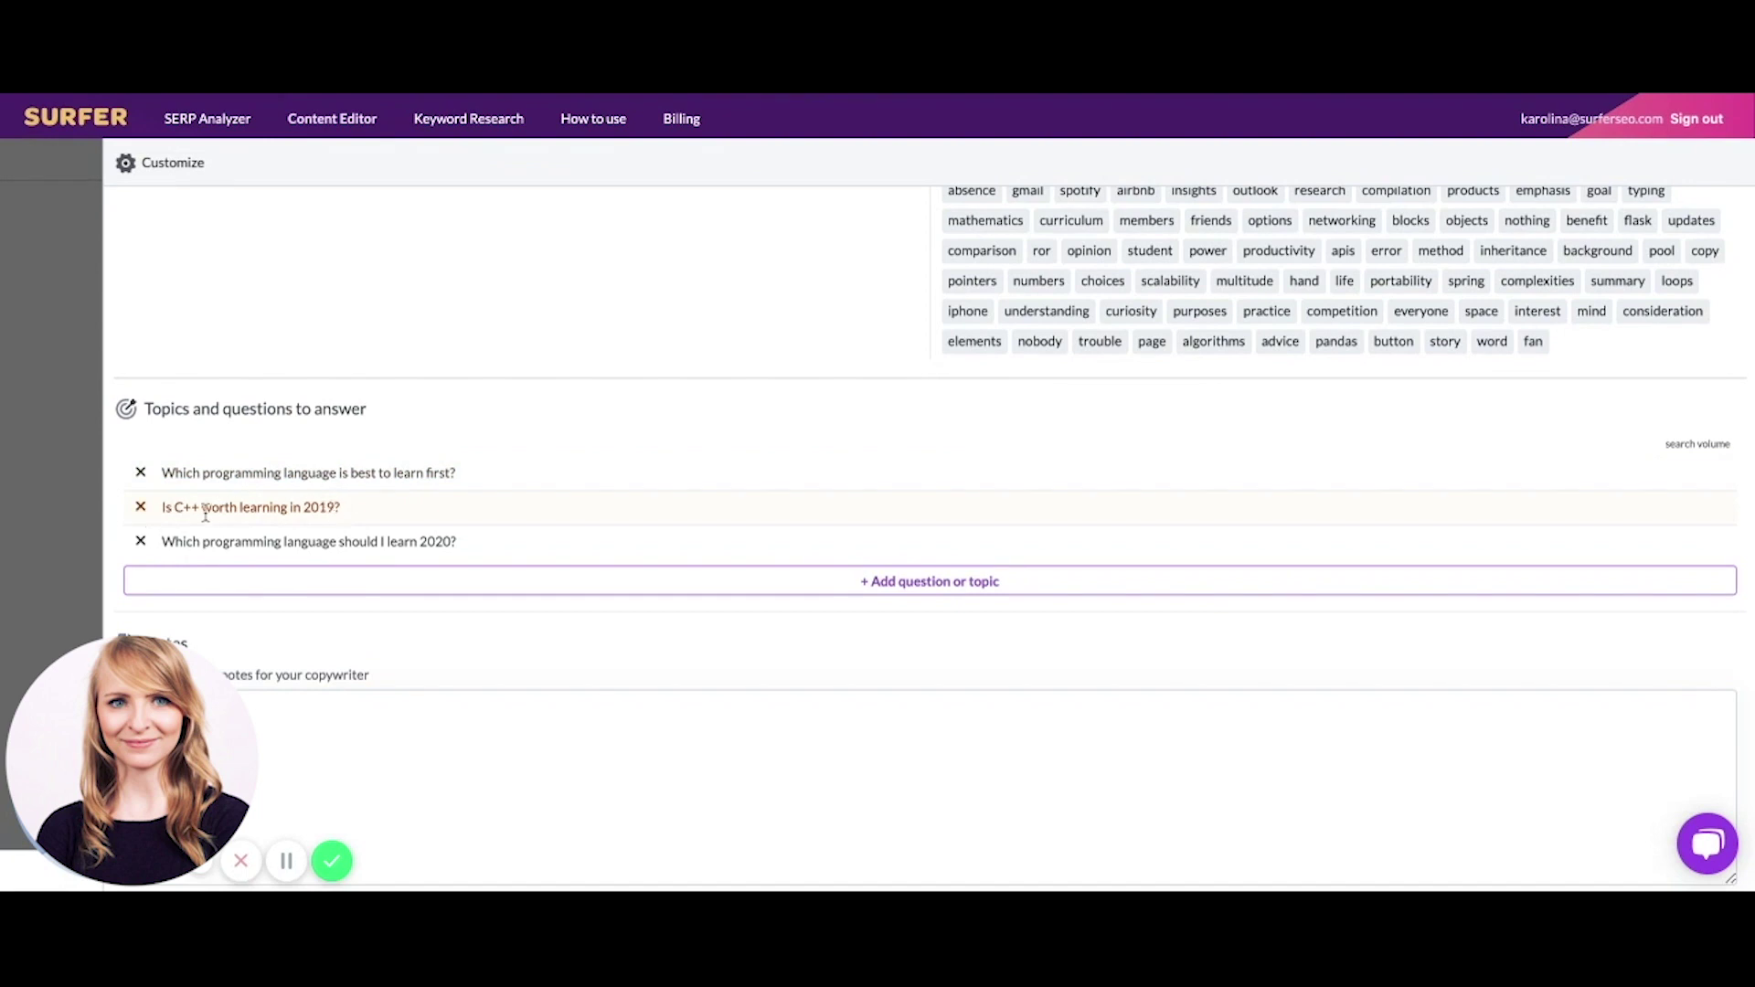
{"action": "left_click", "coordinate": [140, 507]}
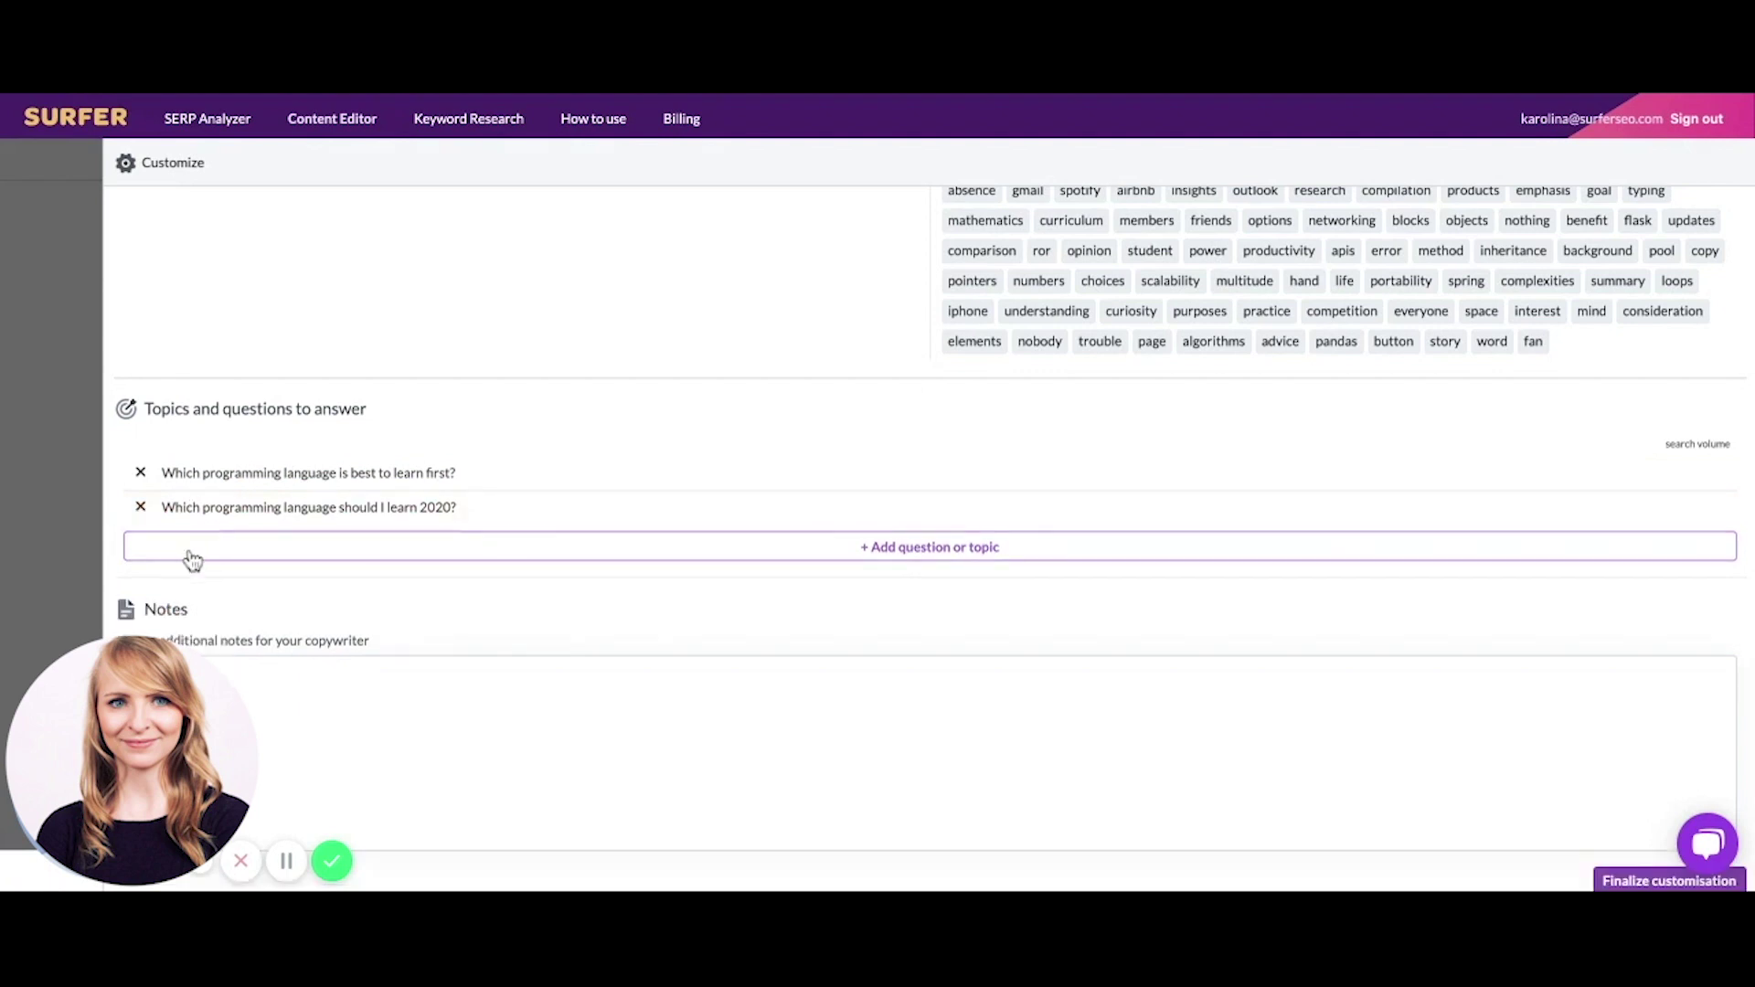
{"action": "left_click", "coordinate": [196, 556]}
Step: Add the question 'Is C++ worth learning in 2020?' and dismiss the suggestions list
{"action": "type", "text": "Is C=="}
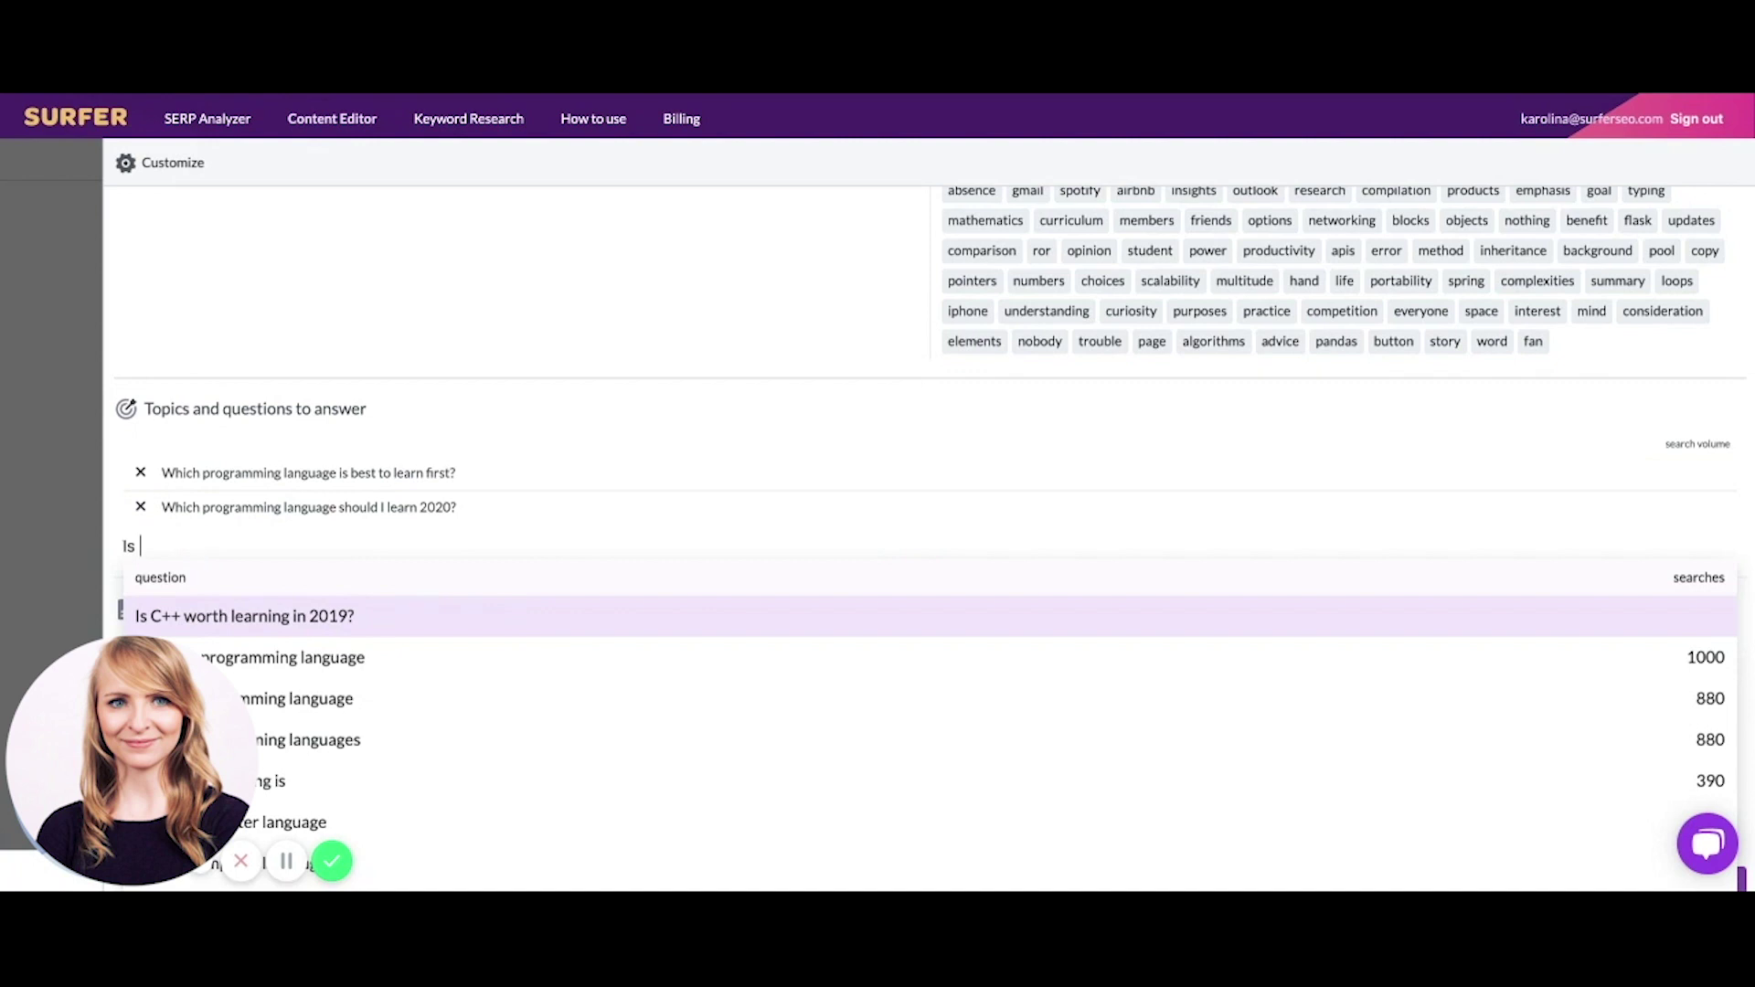
{"action": "key", "text": "BackSpace"}
{"action": "key", "text": "BackSpace"}
{"action": "type", "text": "++"}
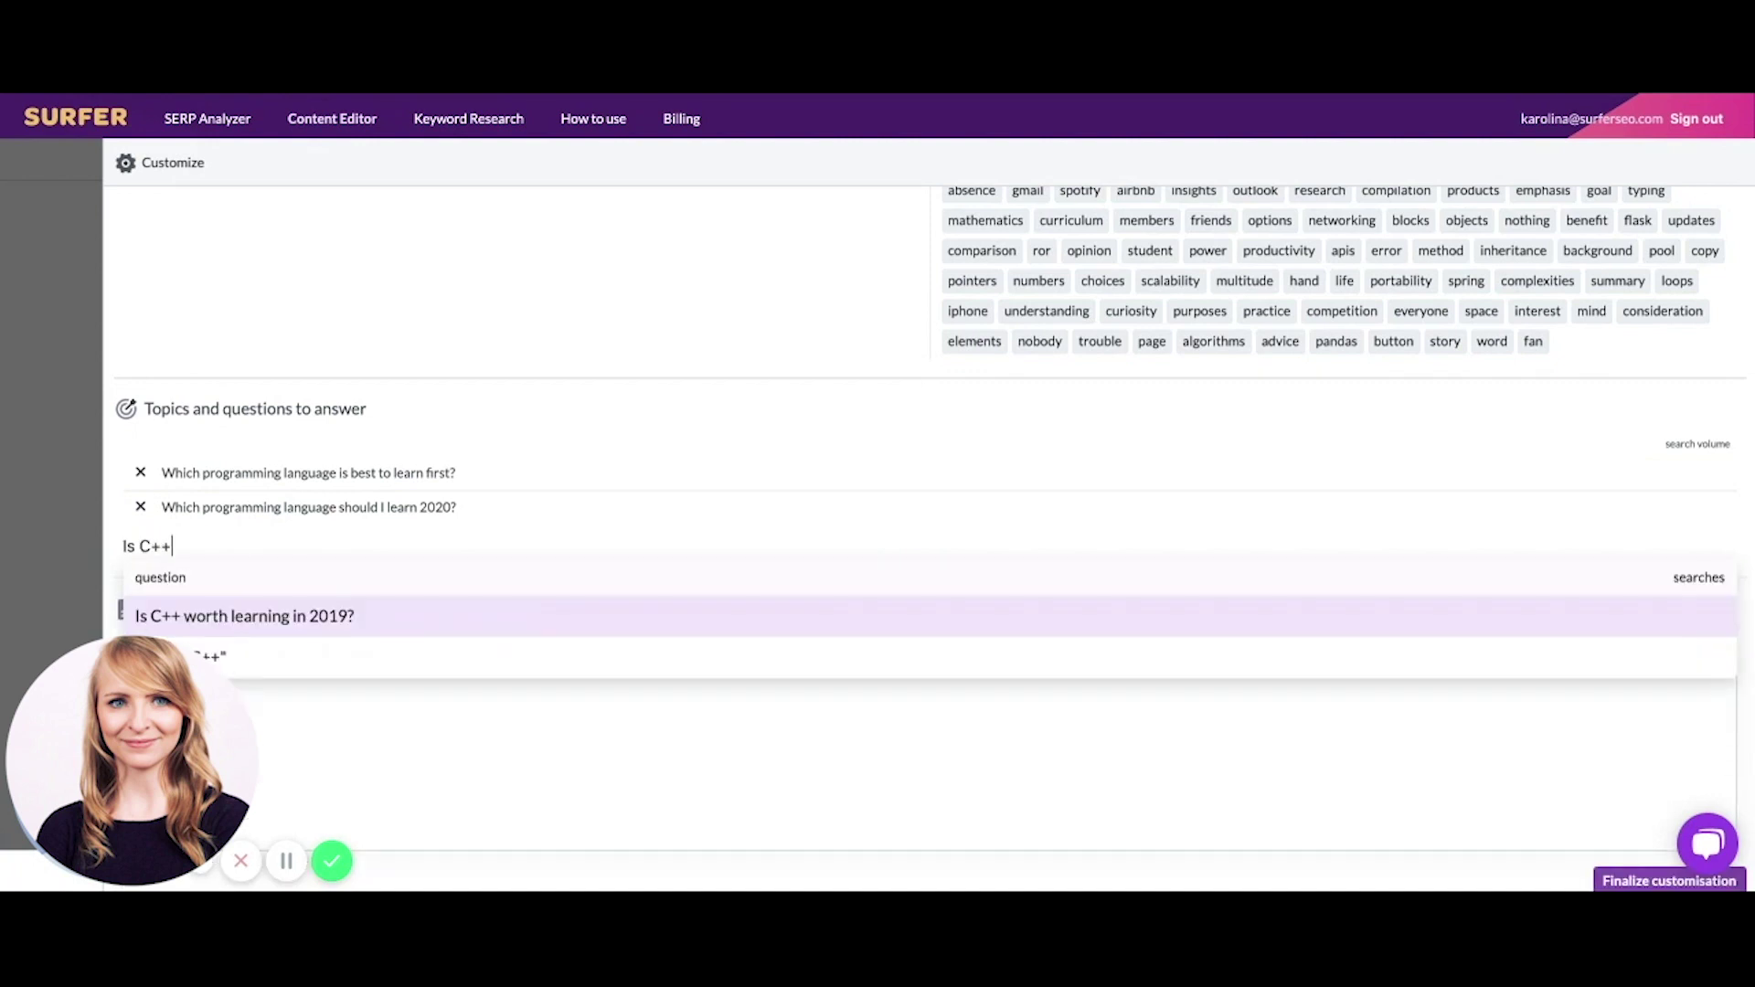
{"action": "type", "text": " workt"}
{"action": "key", "text": "BackSpace"}
{"action": "key", "text": "BackSpace"}
{"action": "type", "text": "th learning "}
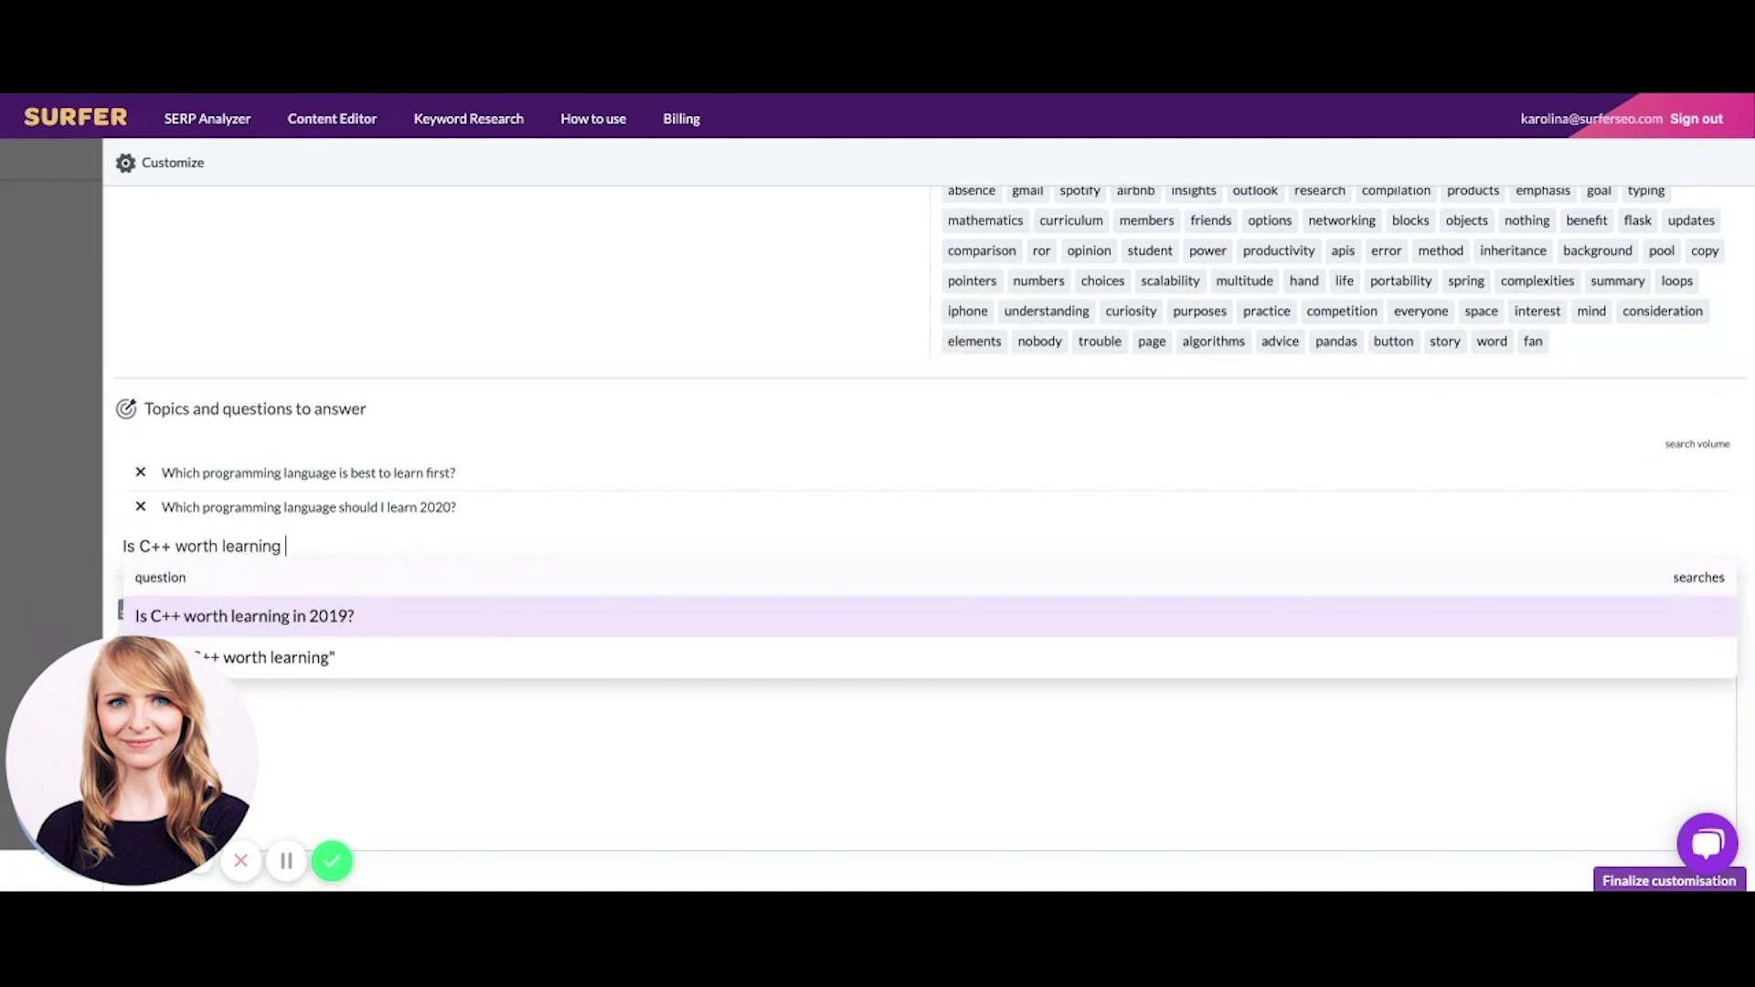
{"action": "type", "text": "in 2020"}
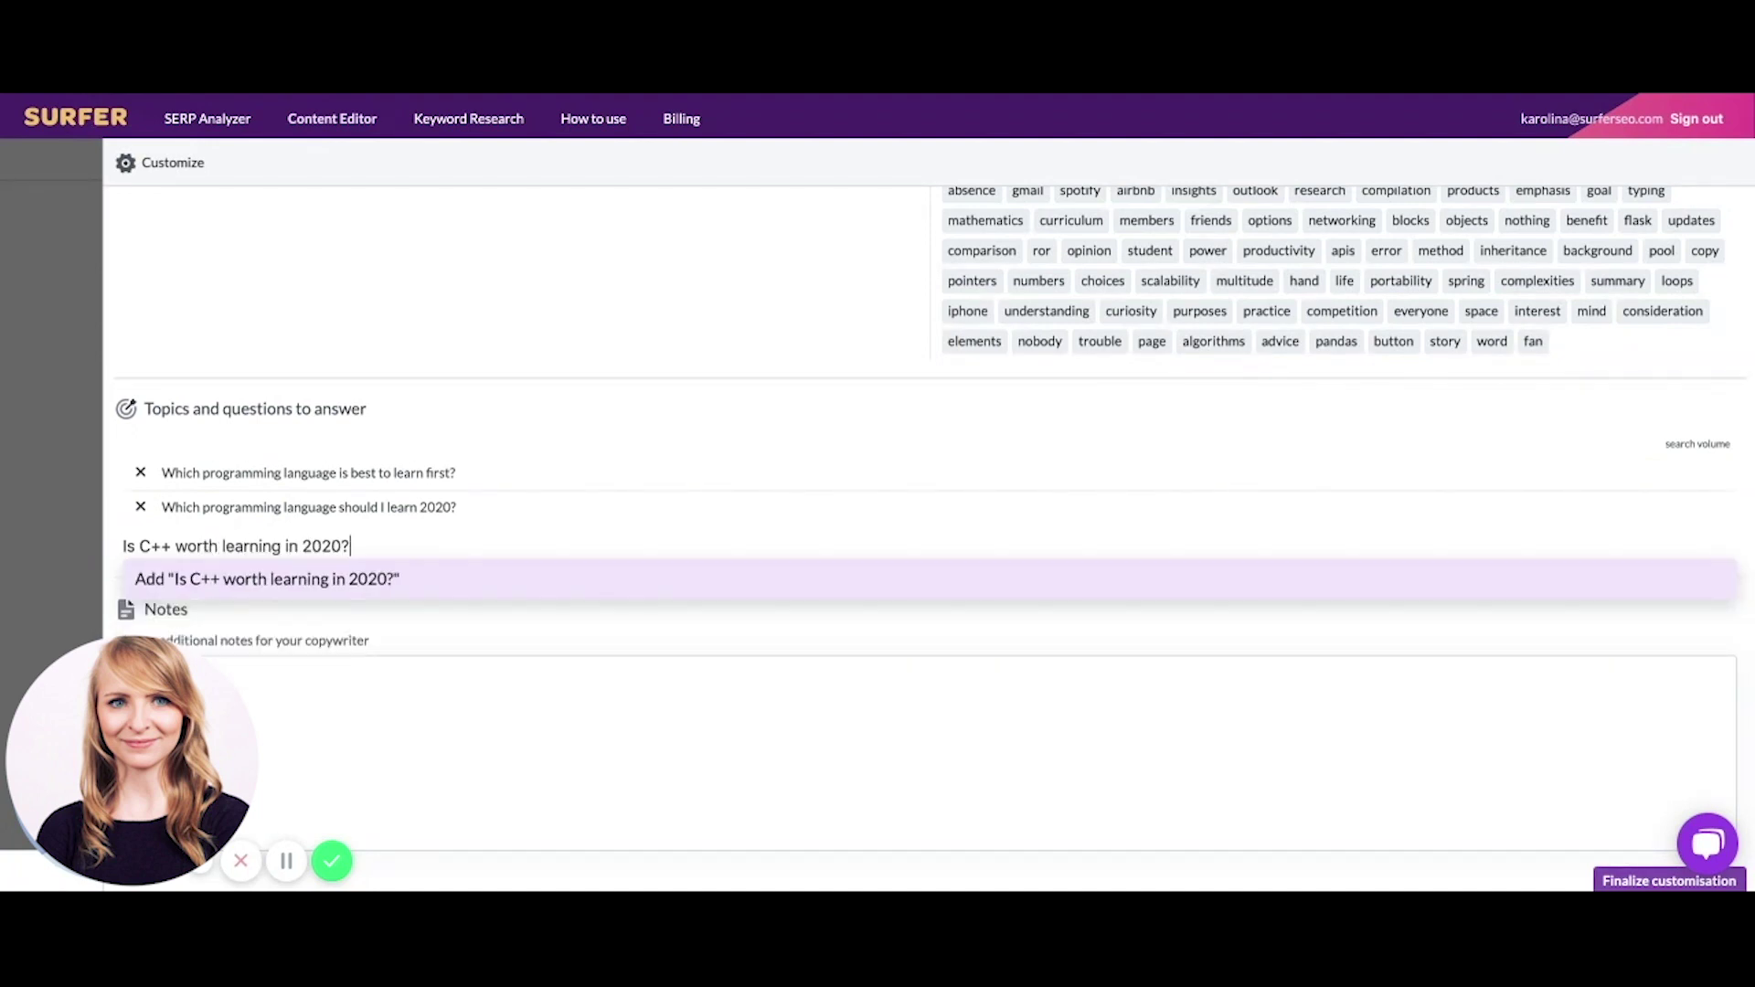
{"action": "type", "text": "?"}
{"action": "key", "text": "Return"}
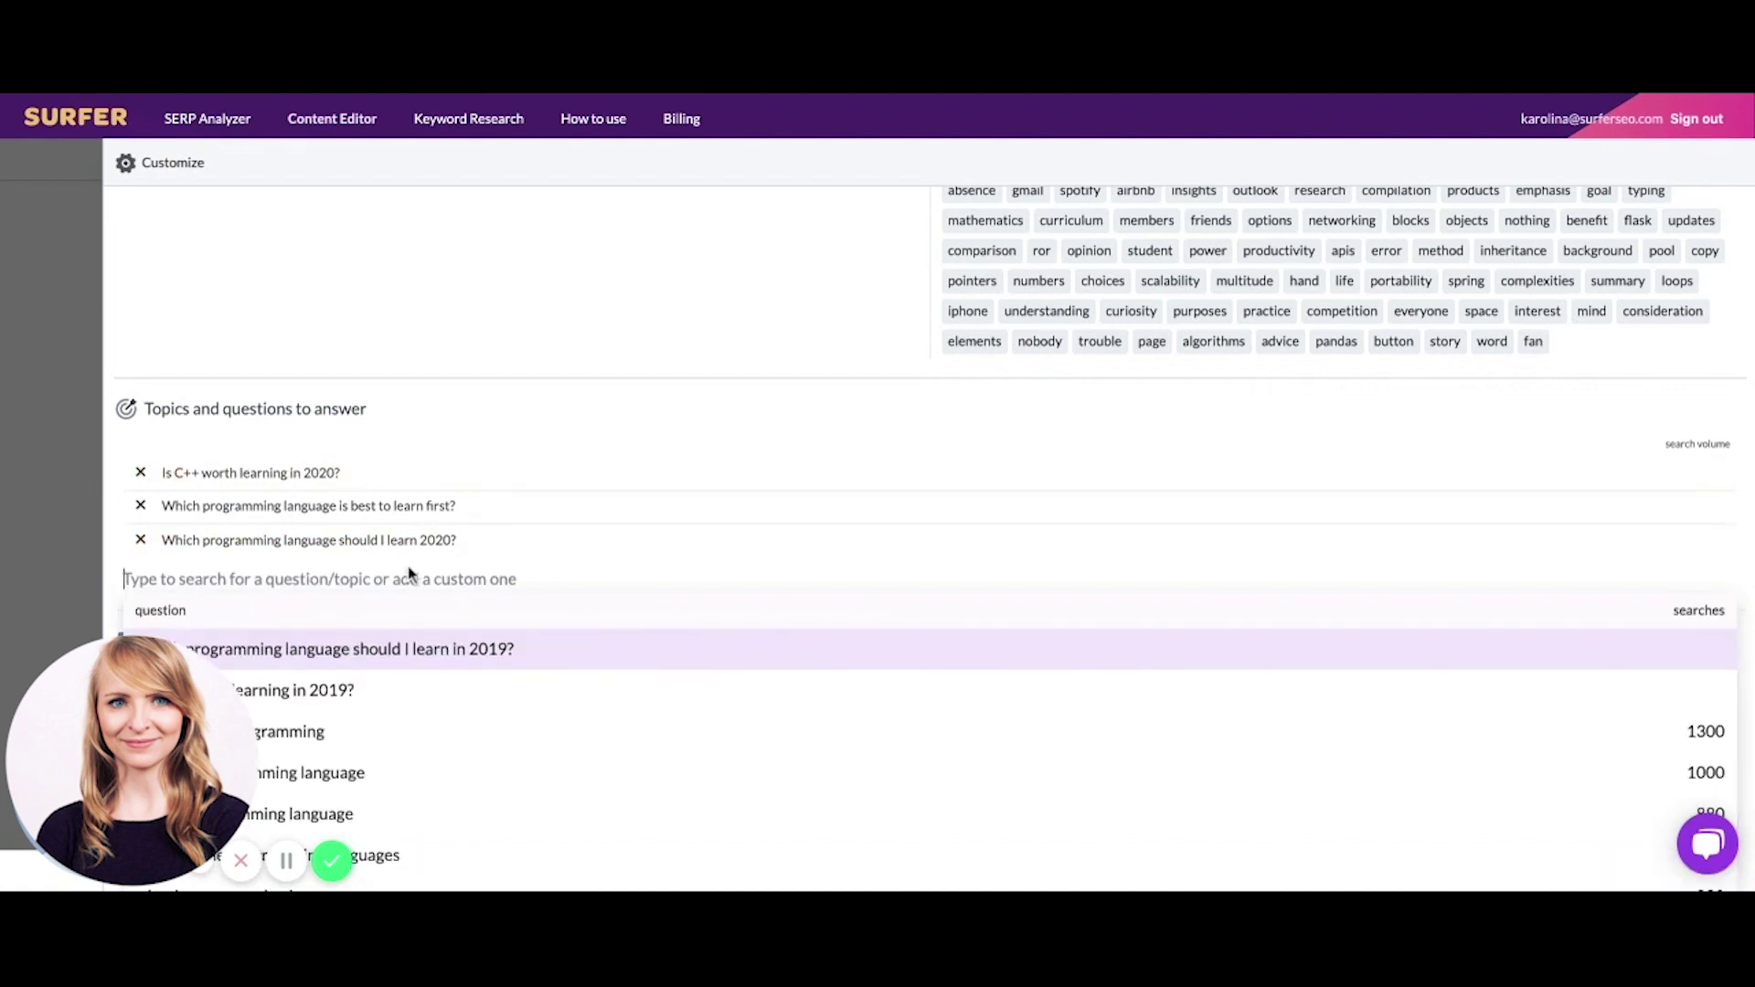
{"action": "scroll", "coordinate": [517, 404], "scroll_direction": "down", "scroll_amount": 2}
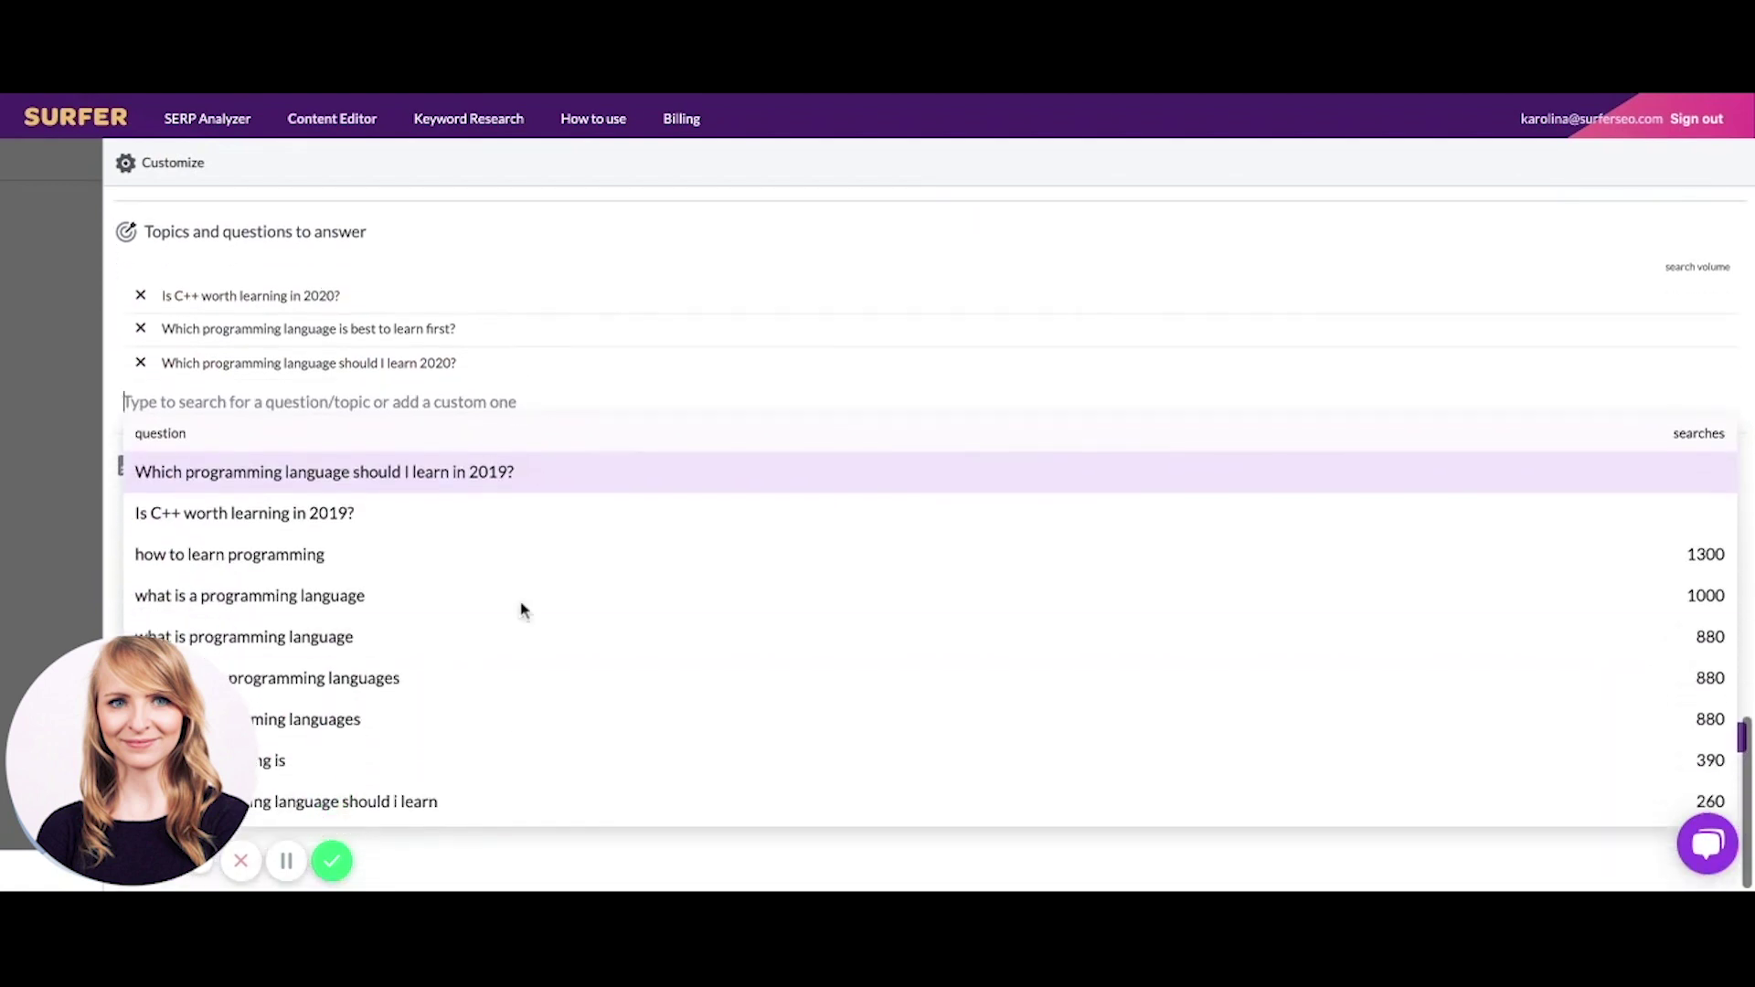
{"action": "scroll", "coordinate": [521, 720], "scroll_direction": "down", "scroll_amount": 1}
{"action": "scroll", "coordinate": [521, 720], "scroll_direction": "down", "scroll_amount": 5}
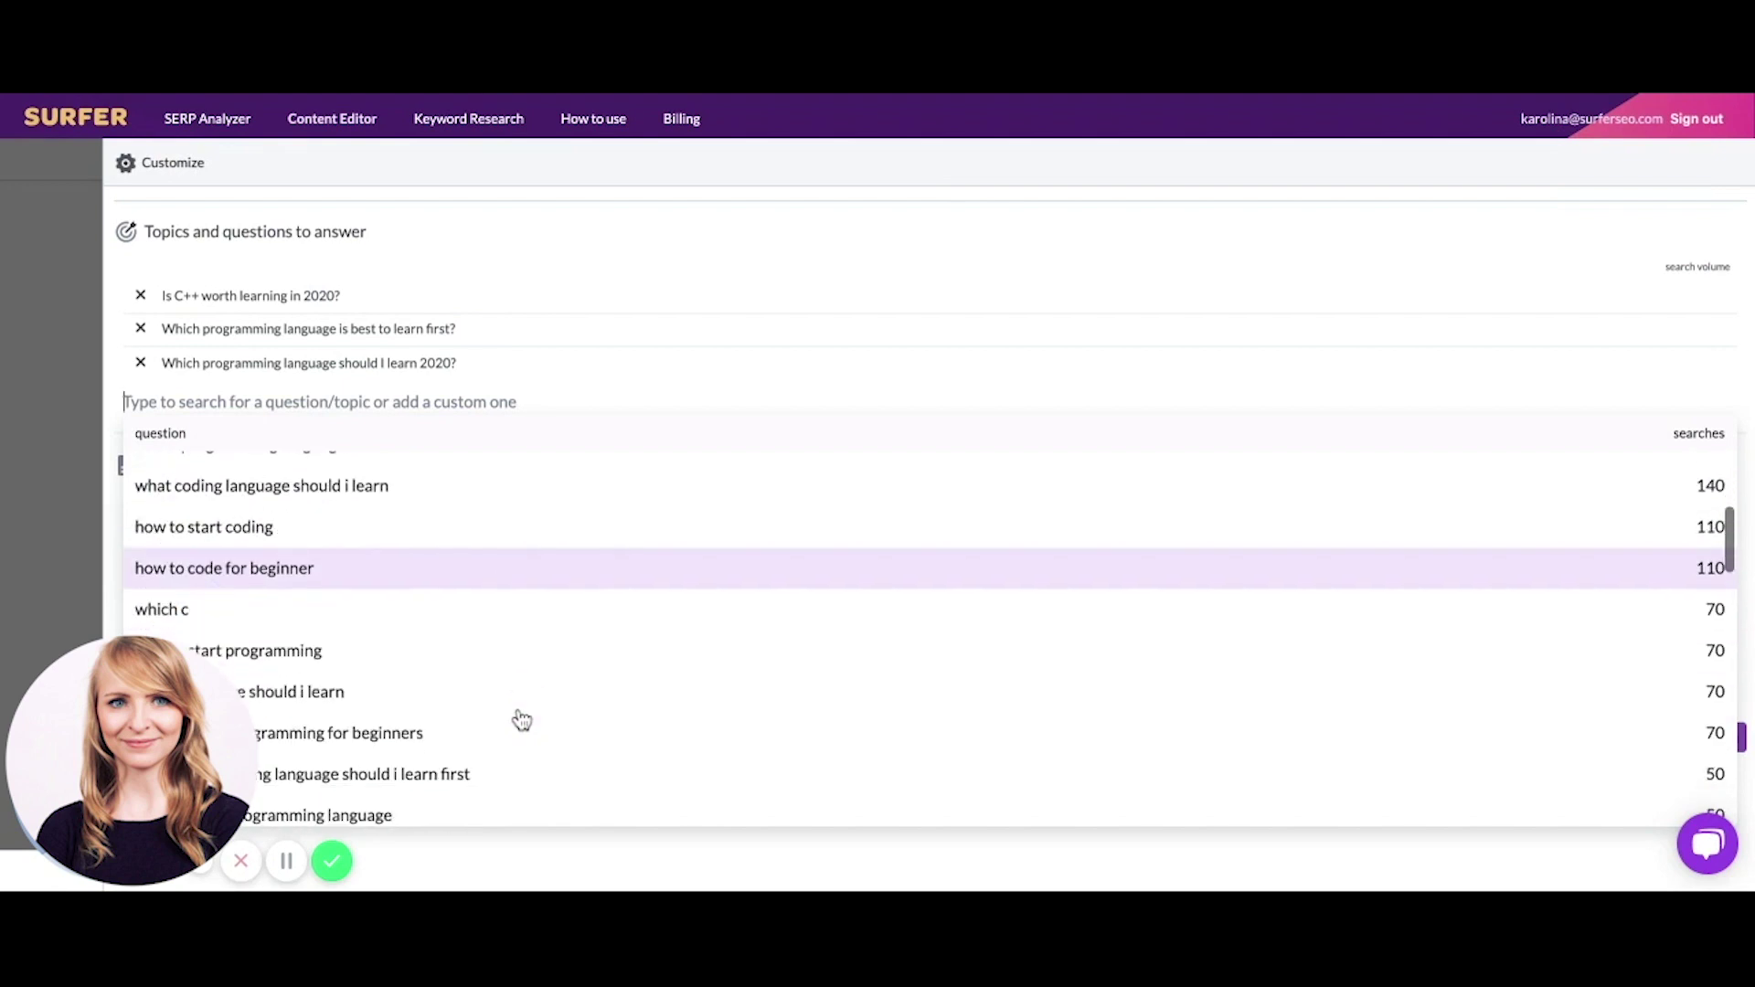
{"action": "scroll", "coordinate": [342, 610], "scroll_direction": "up", "scroll_amount": 1}
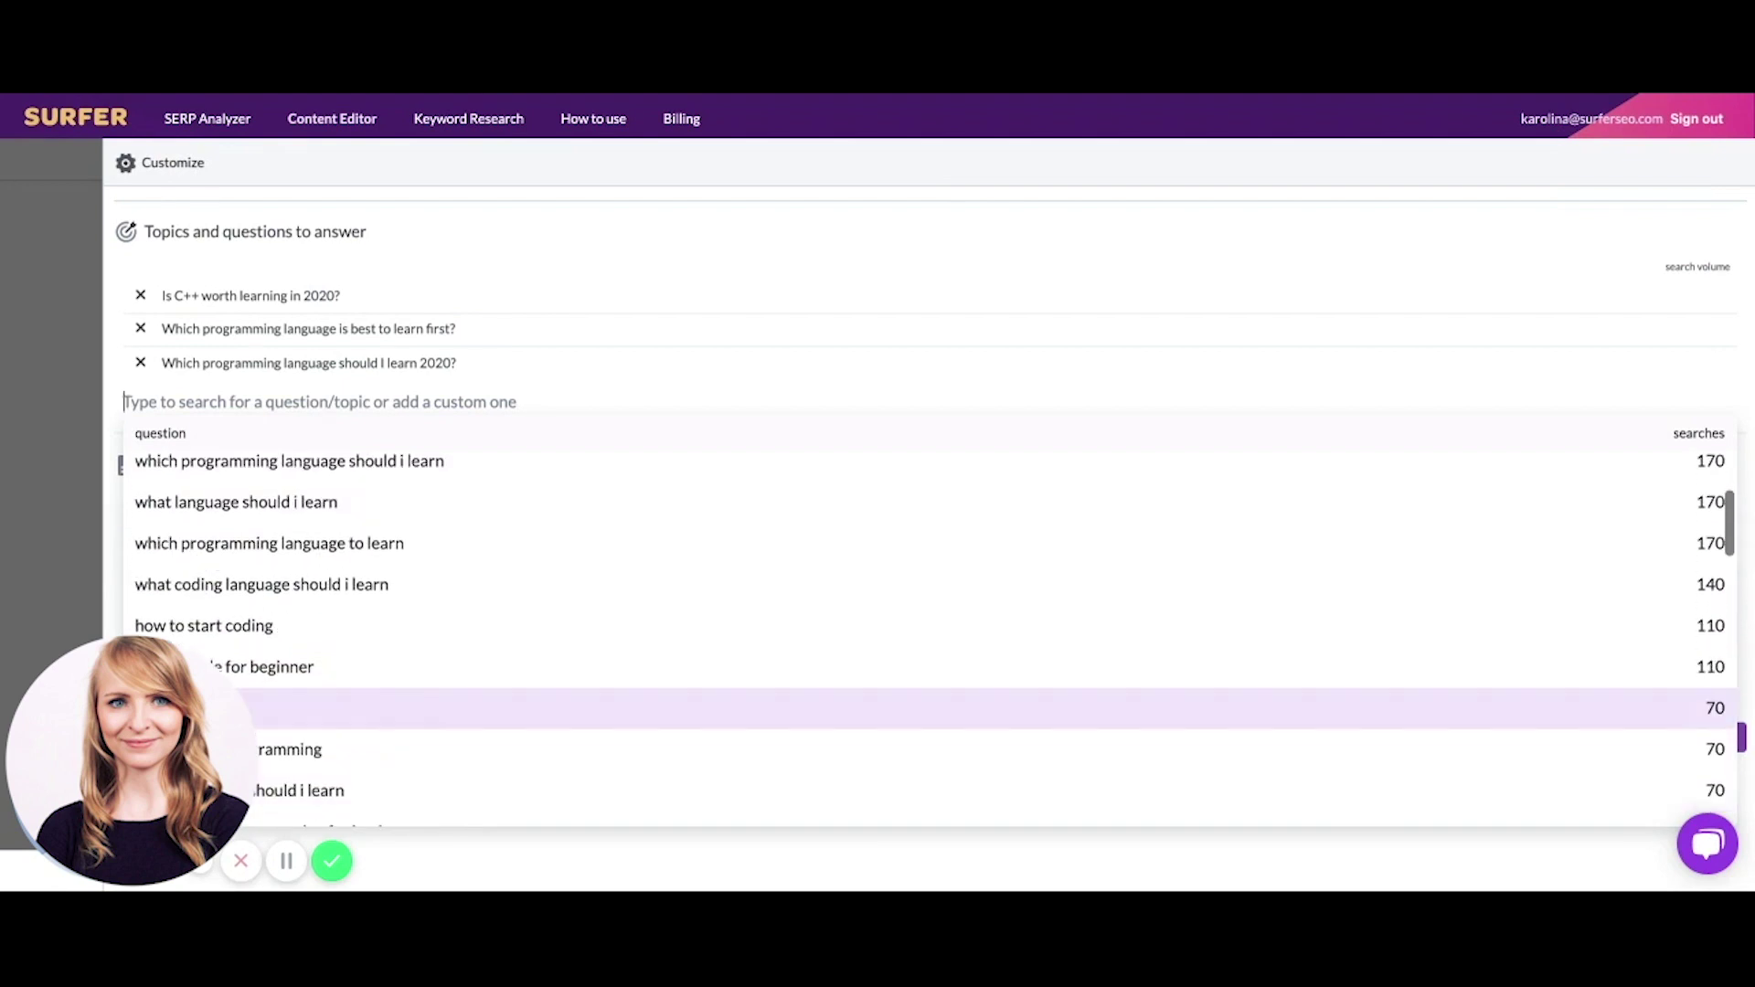
{"action": "scroll", "coordinate": [311, 590], "scroll_direction": "up", "scroll_amount": 1}
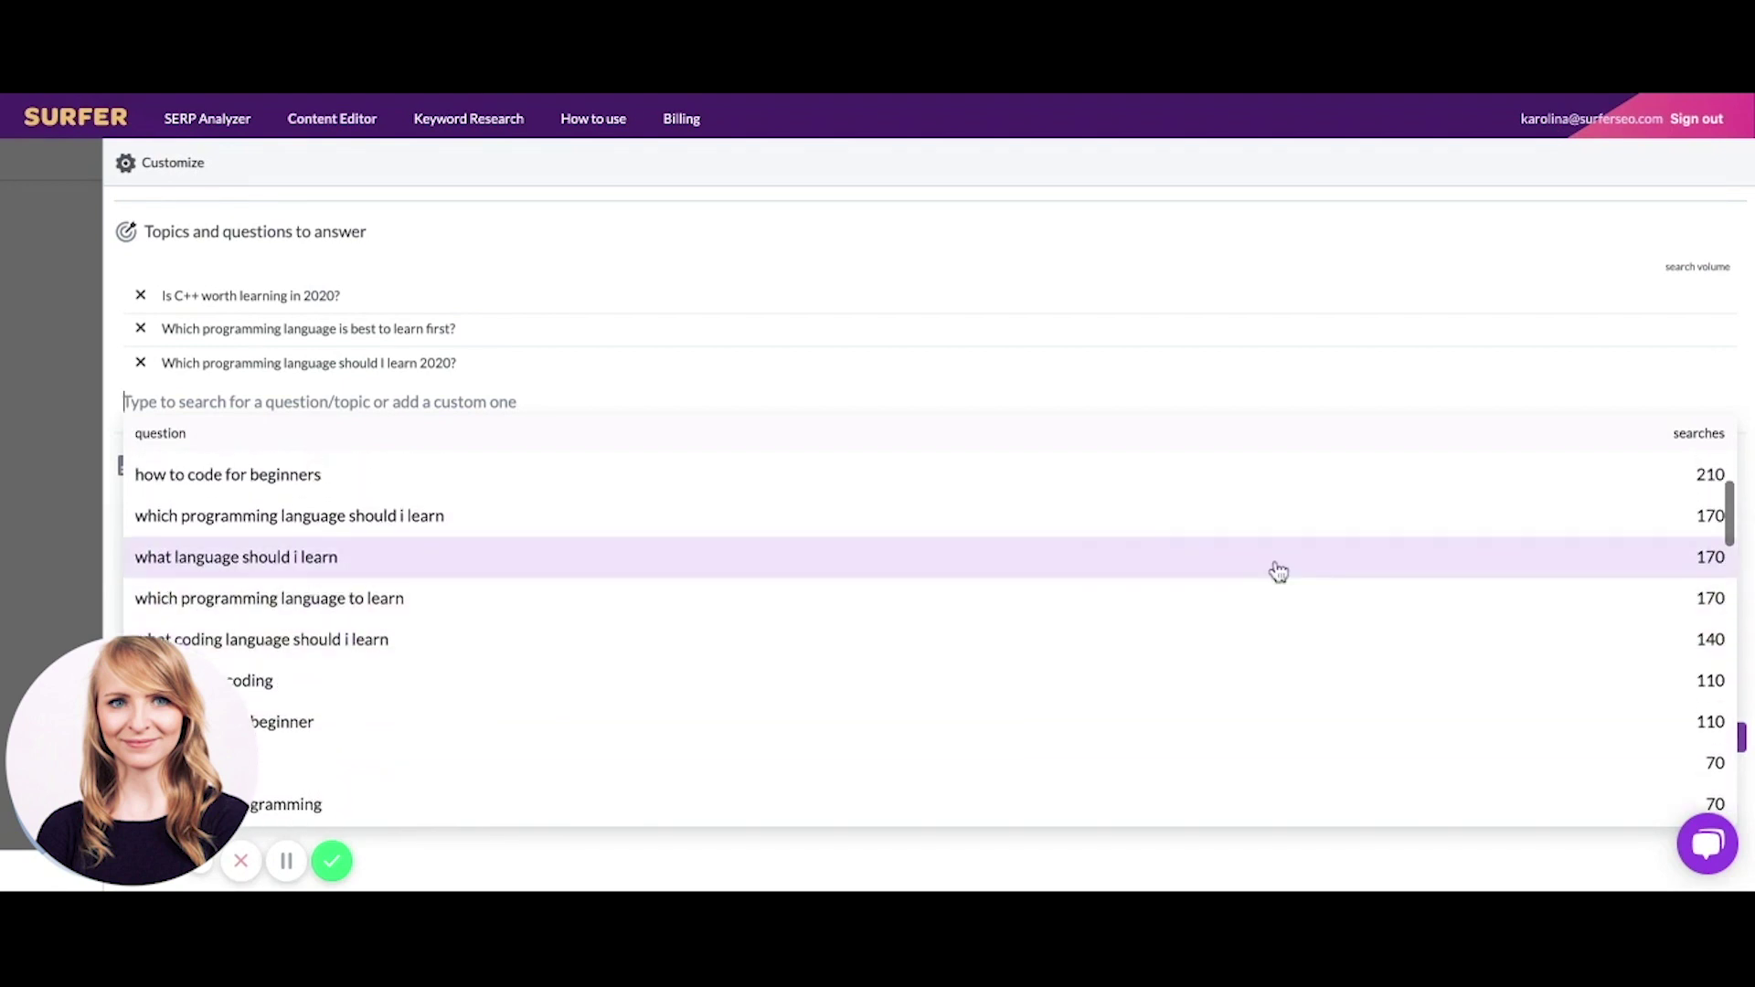
{"action": "scroll", "coordinate": [1678, 539], "scroll_direction": "up", "scroll_amount": 3}
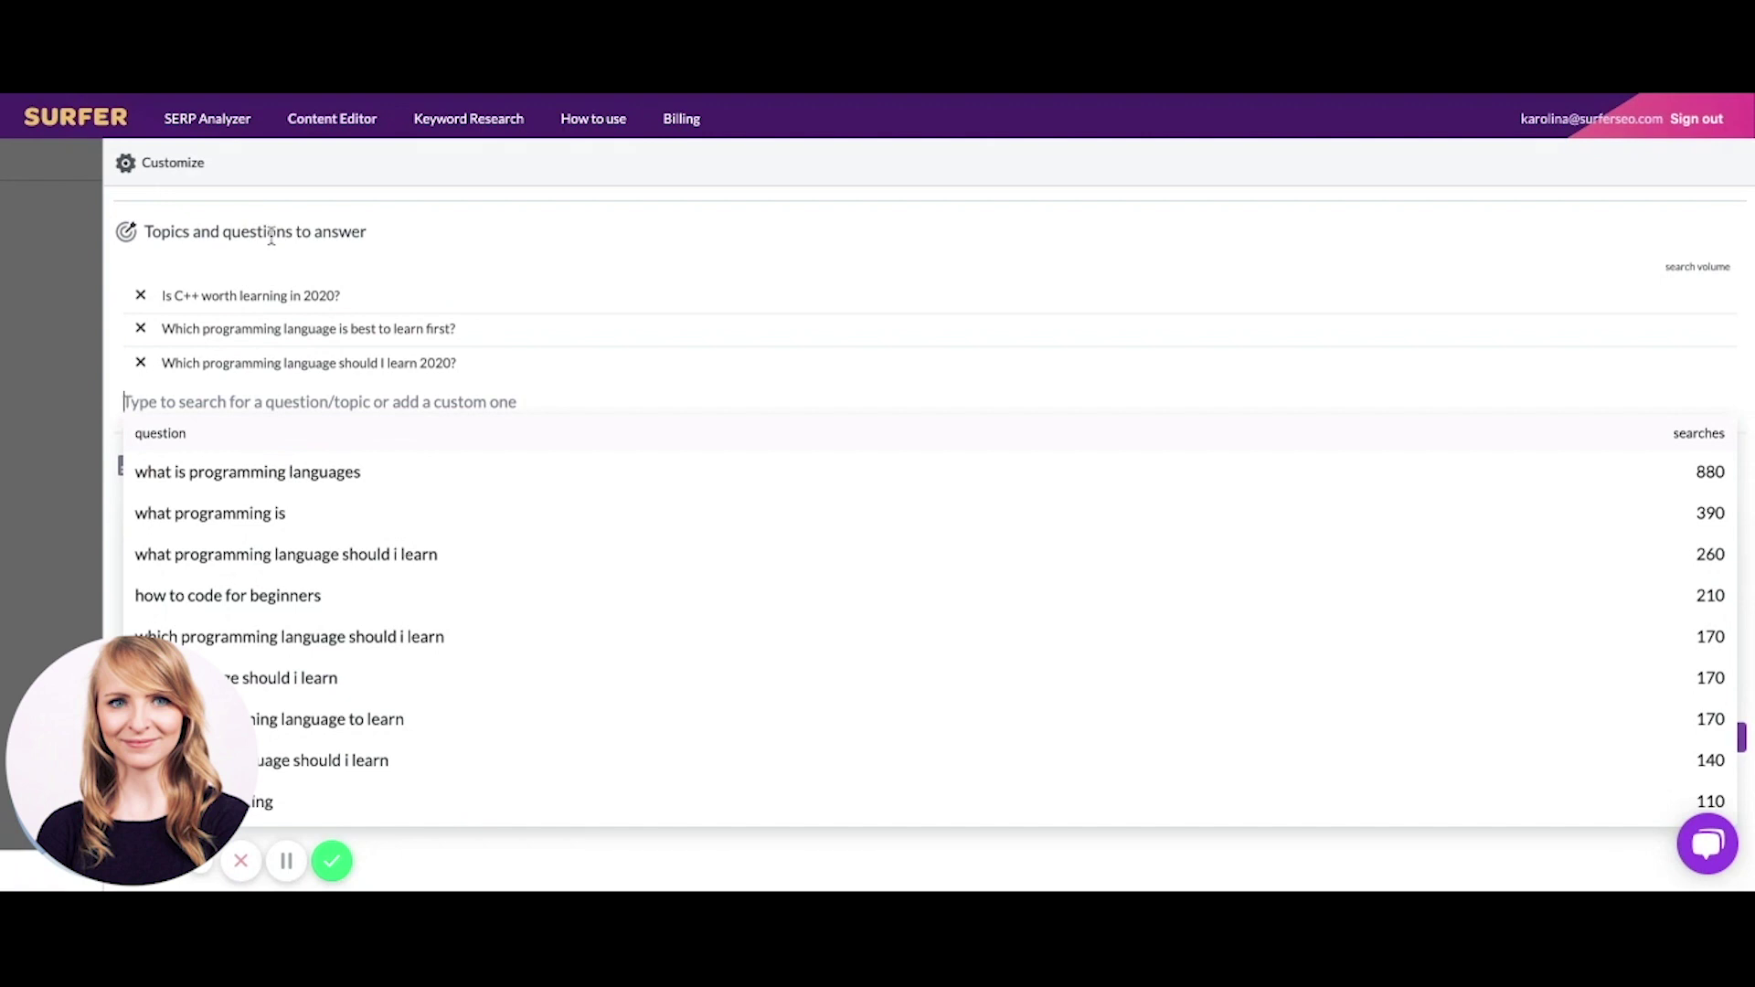
{"action": "left_click", "coordinate": [271, 240]}
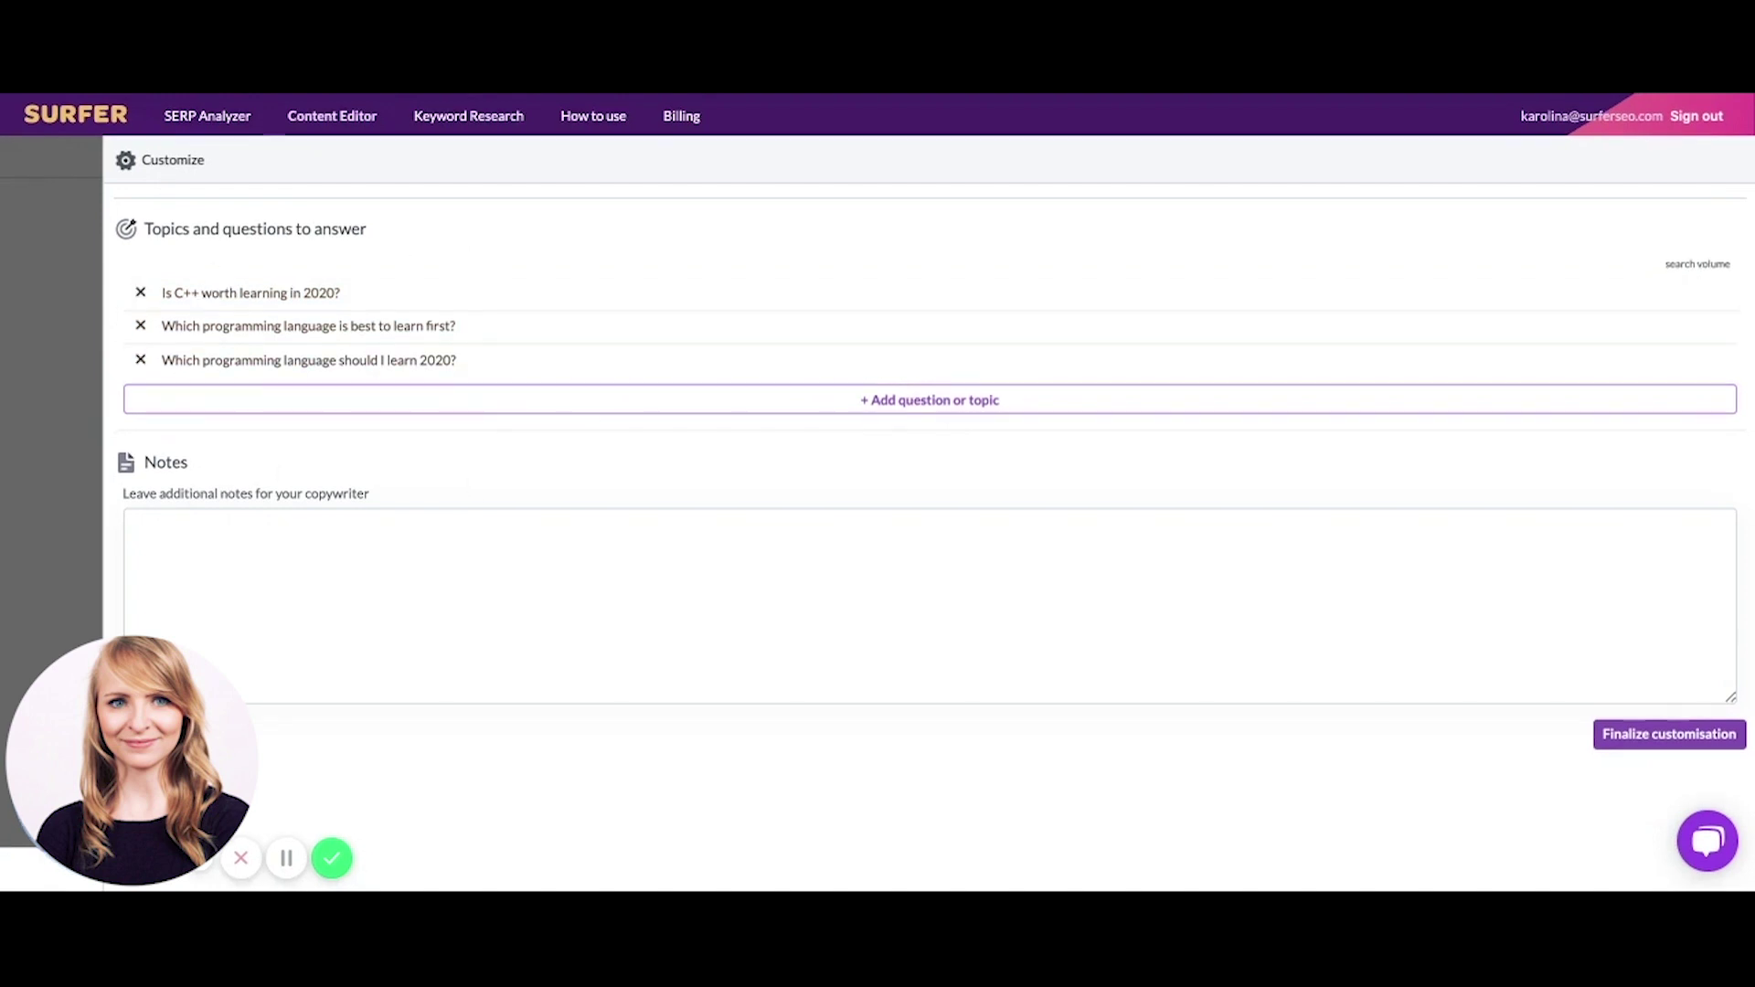
Step: Write the notes 'Add 10 points' and 'Make it beginner-friendly' for the copywriter
{"action": "left_click", "coordinate": [361, 551]}
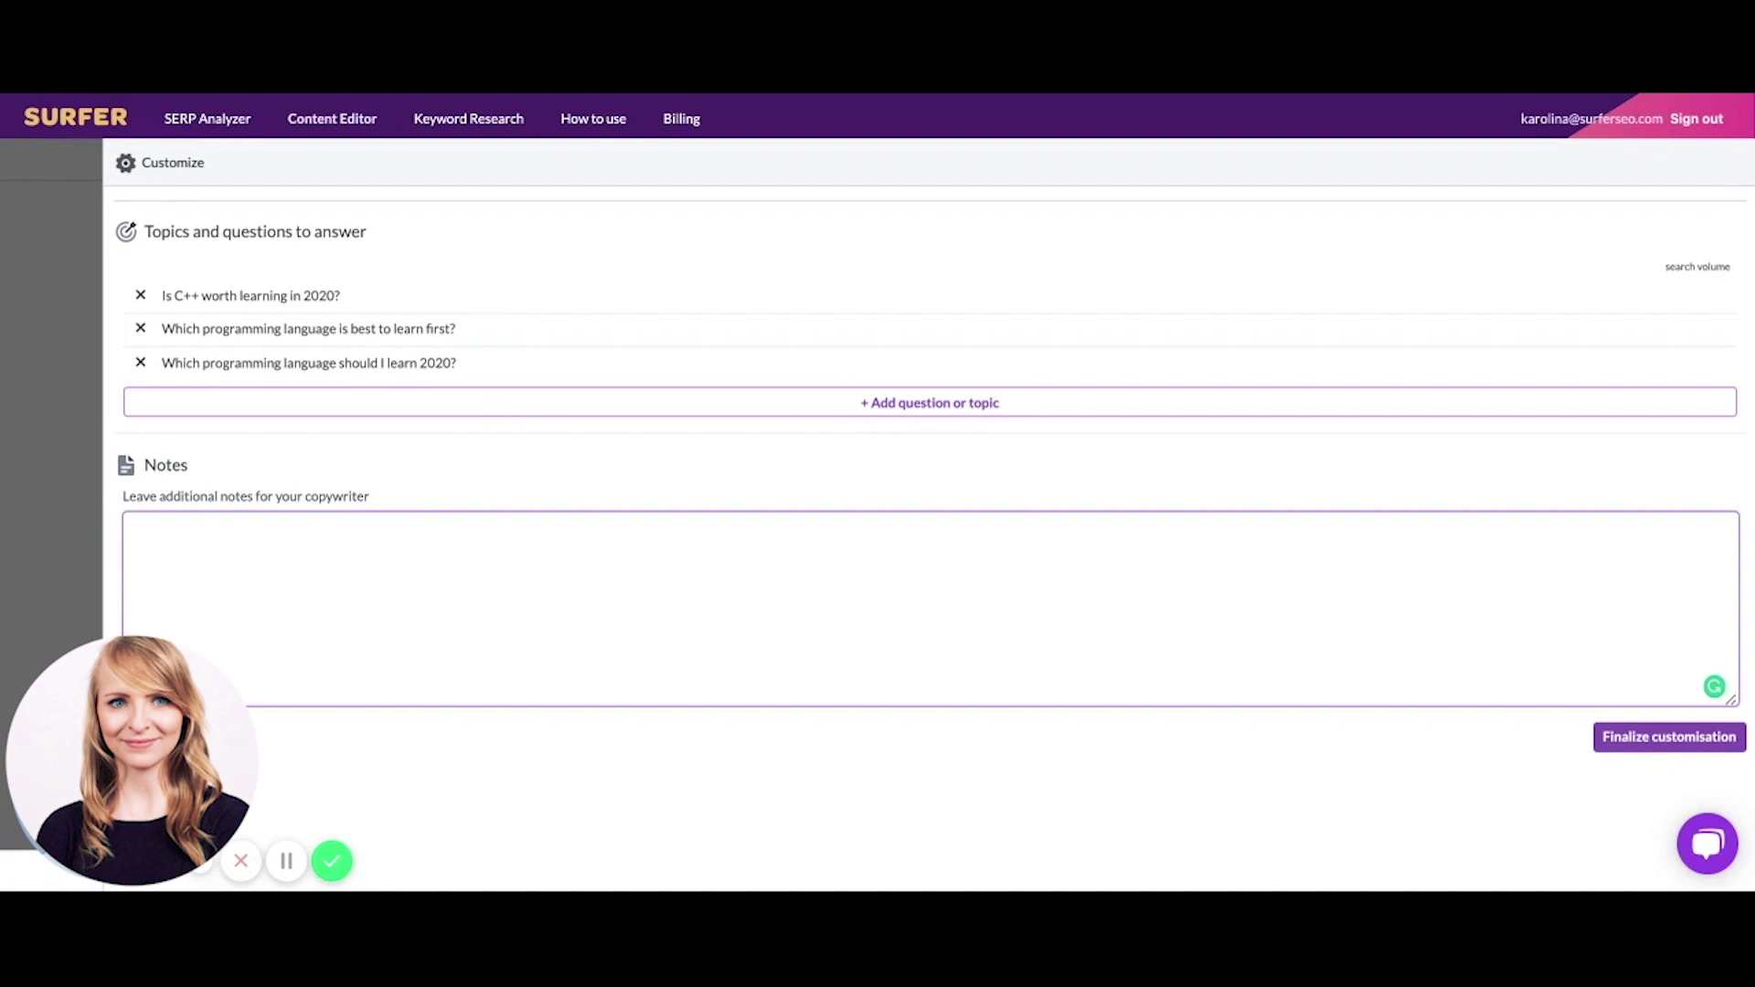
{"action": "type", "text": "Make"}
{"action": "type", "text": " s"}
{"action": "key", "text": "ctrl+a"}
{"action": "type", "text": "Add 10"}
{"action": "type", "text": " points   "}
{"action": "type", "text": "Make"}
{"action": "type", "text": " it be"}
{"action": "type", "text": "ginner-friendl"}
{"action": "type", "text": "y"}
Step: Finalize the customisation and review the notes in the editor's guidelines panel
{"action": "left_click", "coordinate": [1635, 738]}
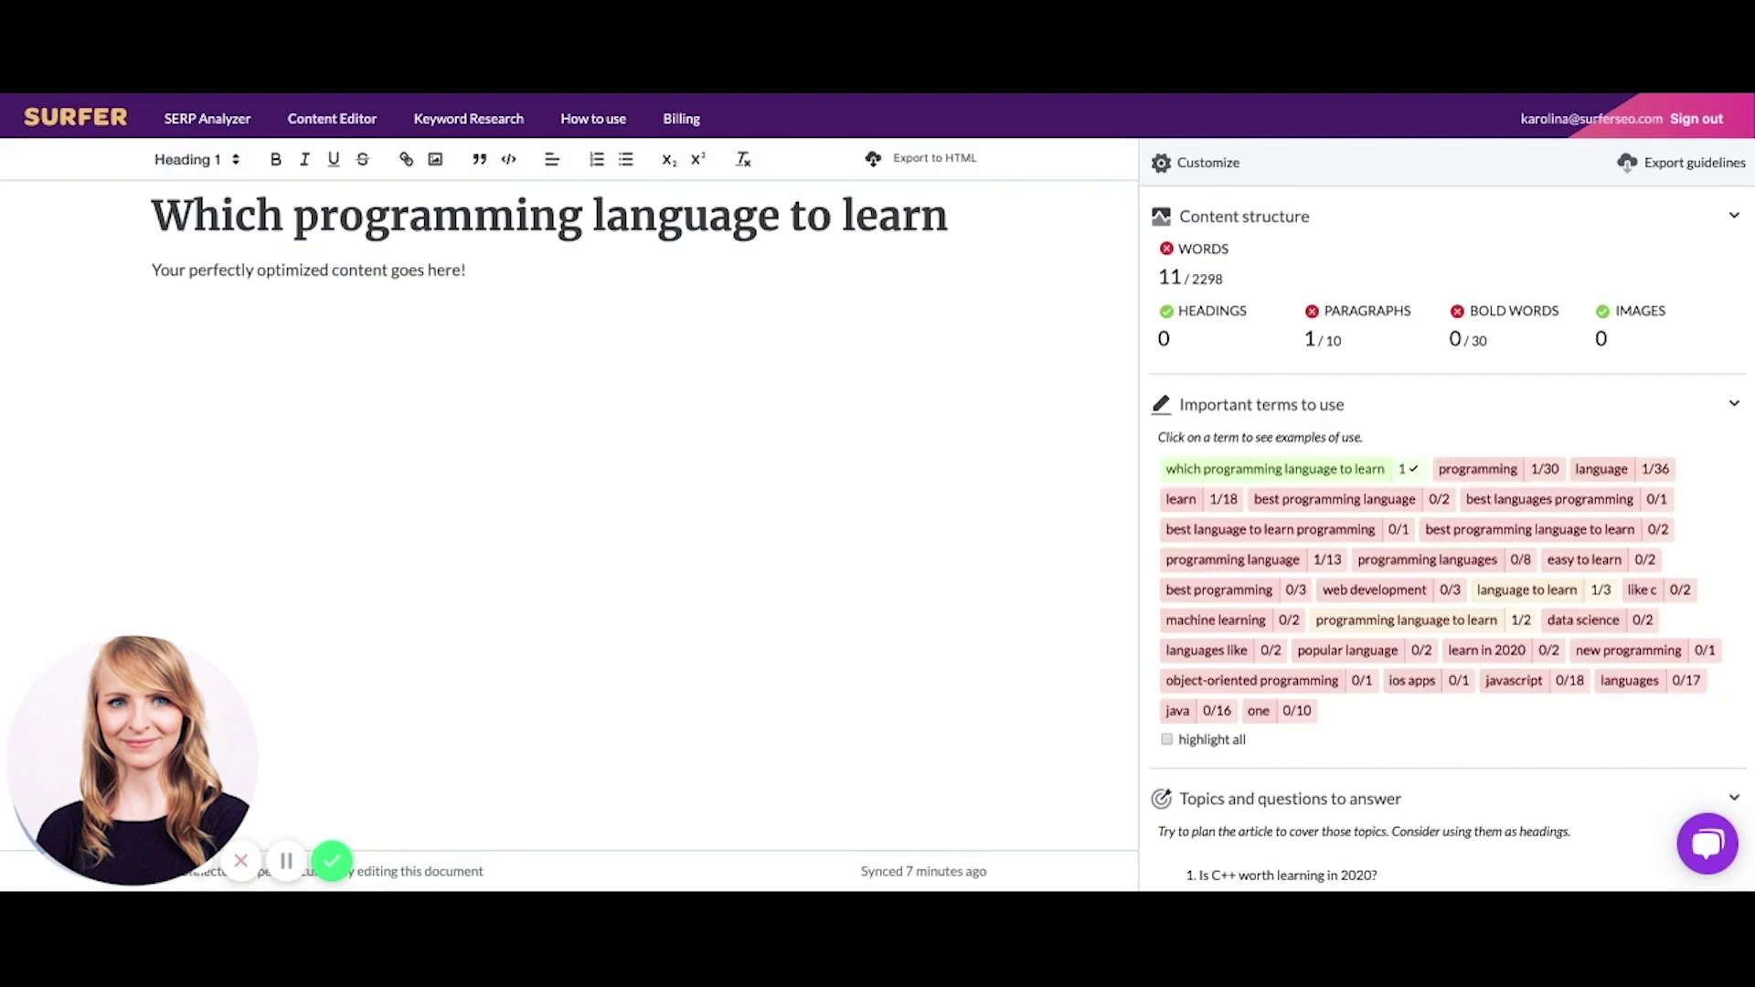
{"action": "scroll", "coordinate": [1444, 549], "scroll_direction": "down", "scroll_amount": 15}
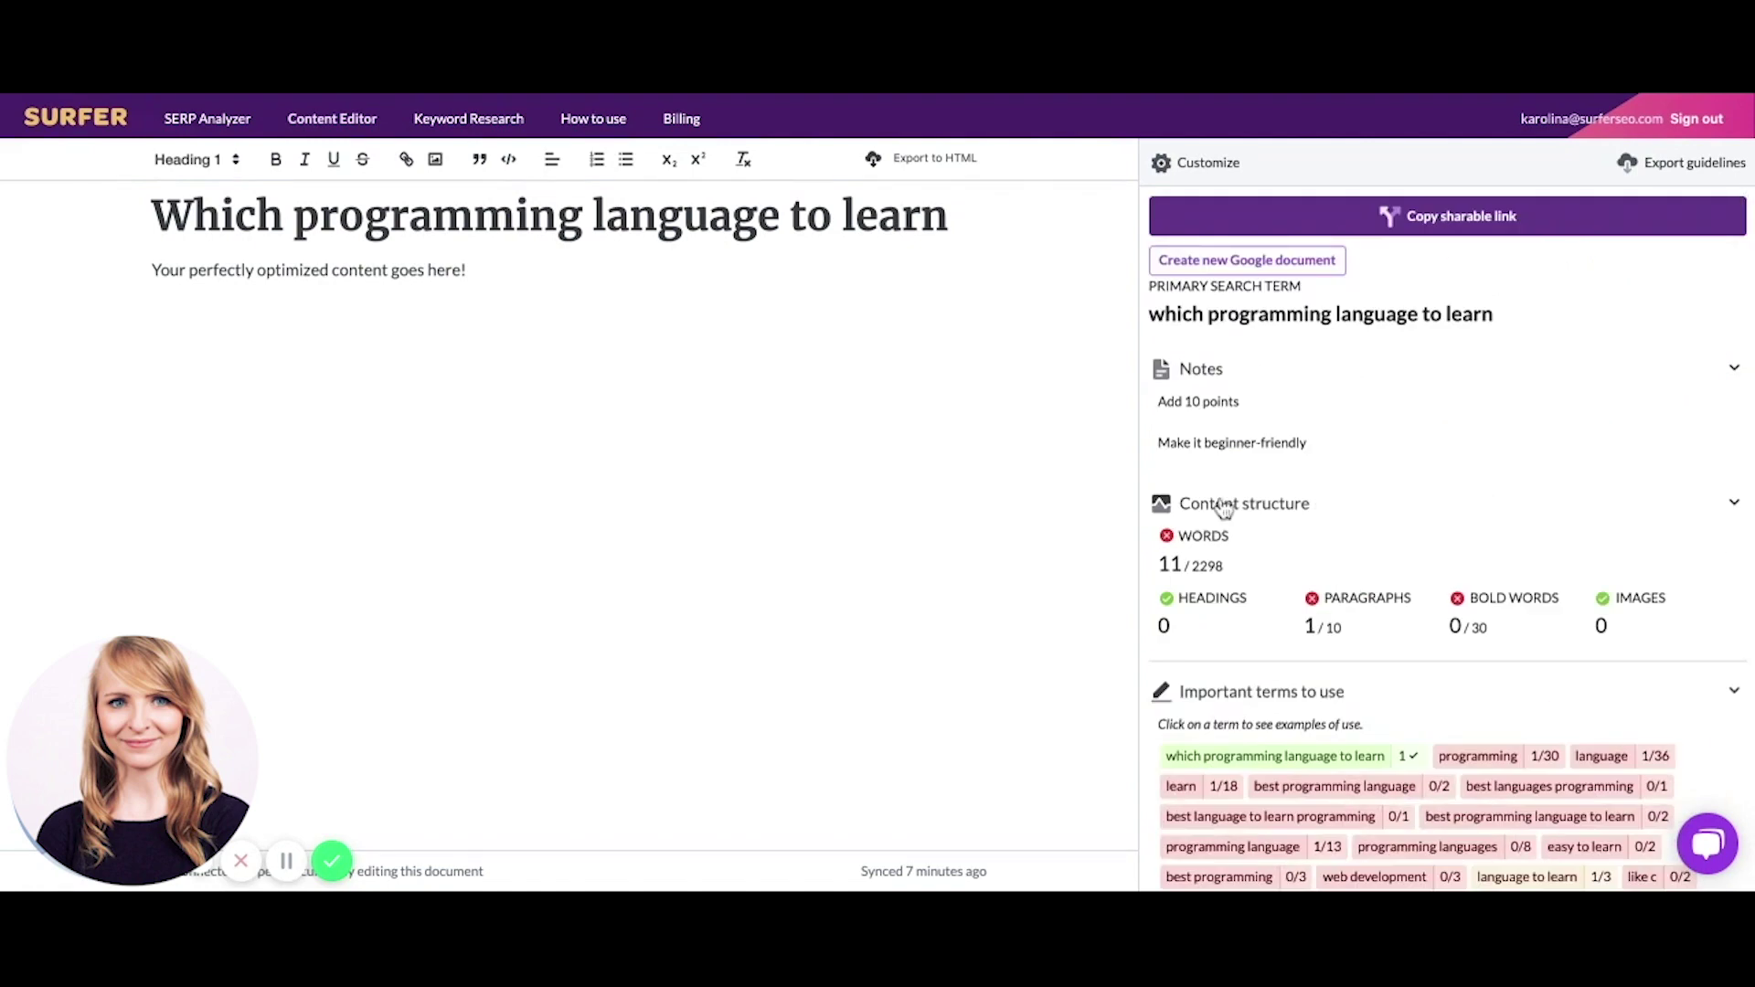
{"action": "scroll", "coordinate": [1325, 487], "scroll_direction": "down", "scroll_amount": 1}
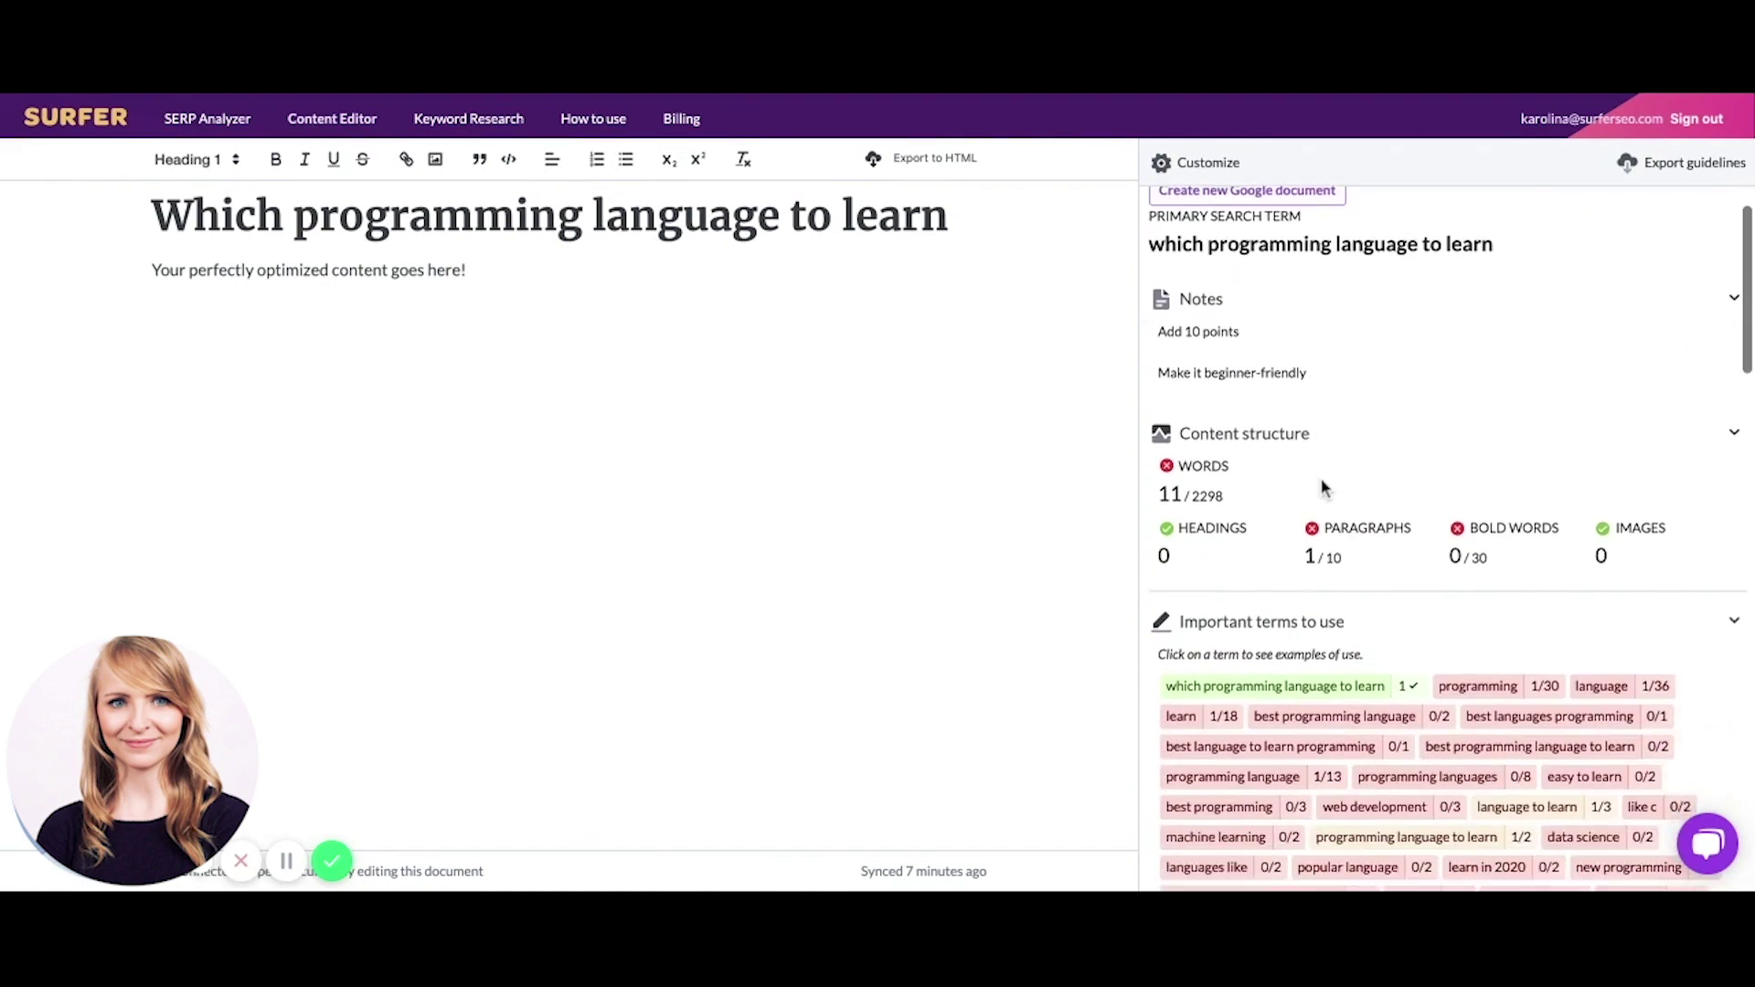
{"action": "scroll", "coordinate": [1324, 487], "scroll_direction": "up", "scroll_amount": 1}
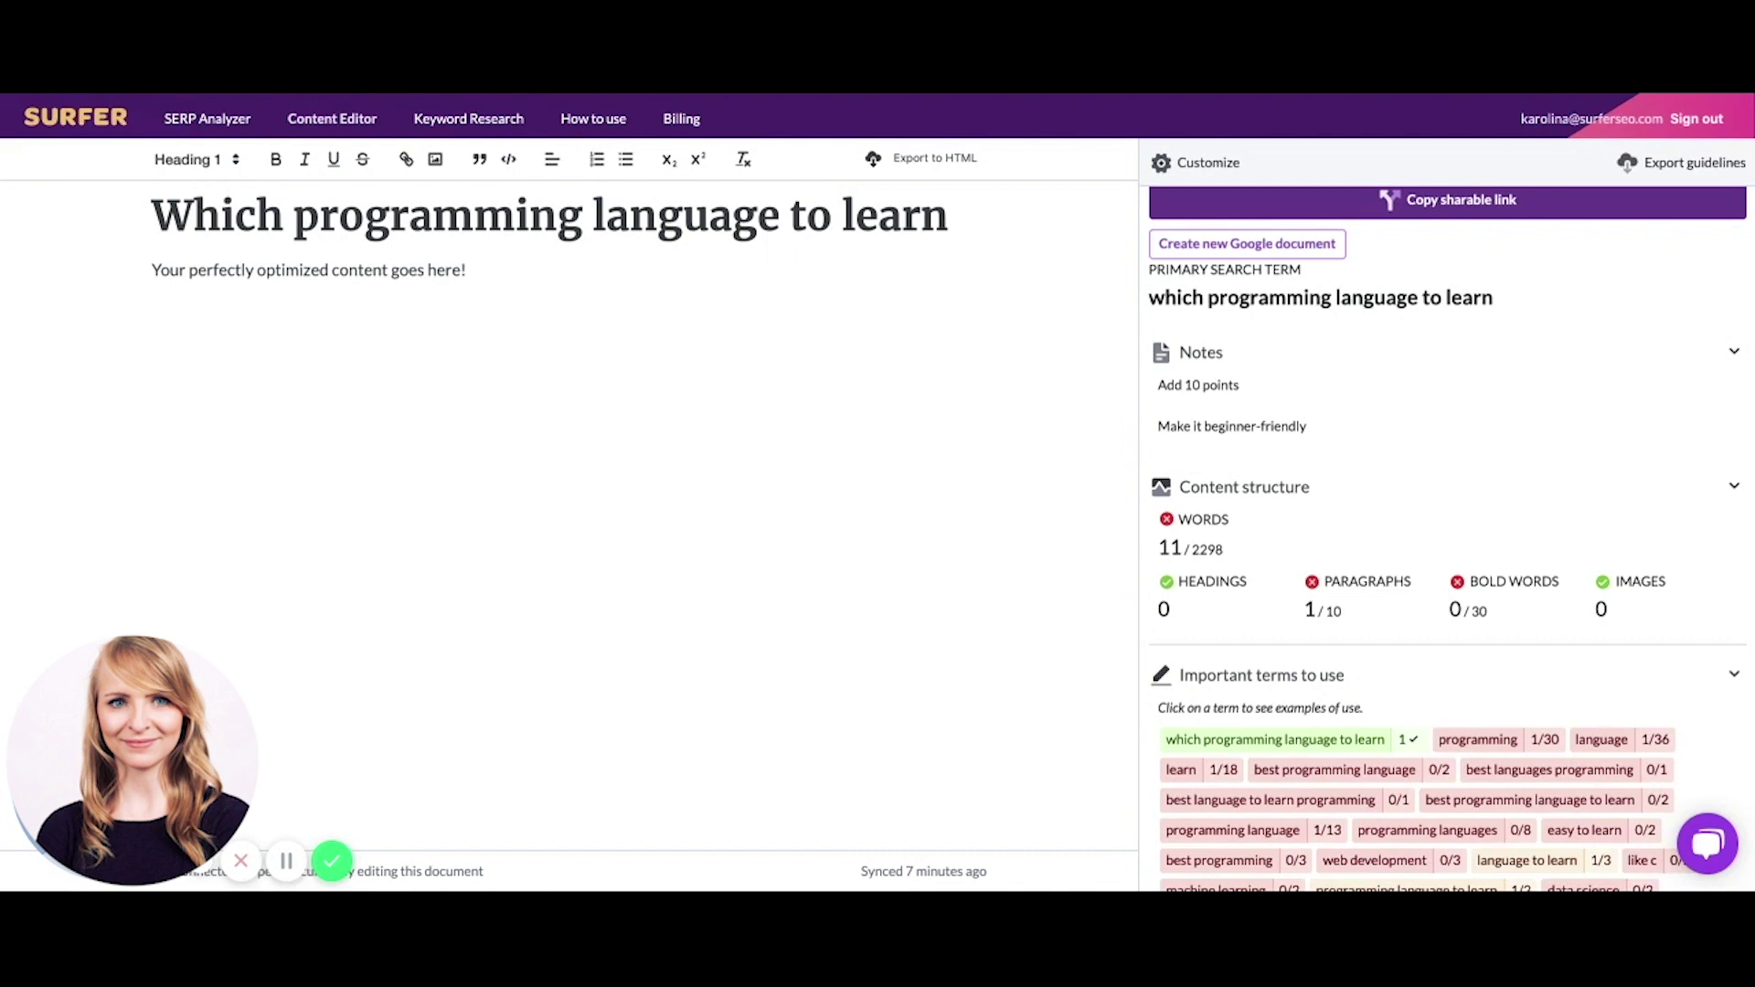
Step: Type two 'hey' lines below the placeholder sentence
{"action": "left_click", "coordinate": [766, 416]}
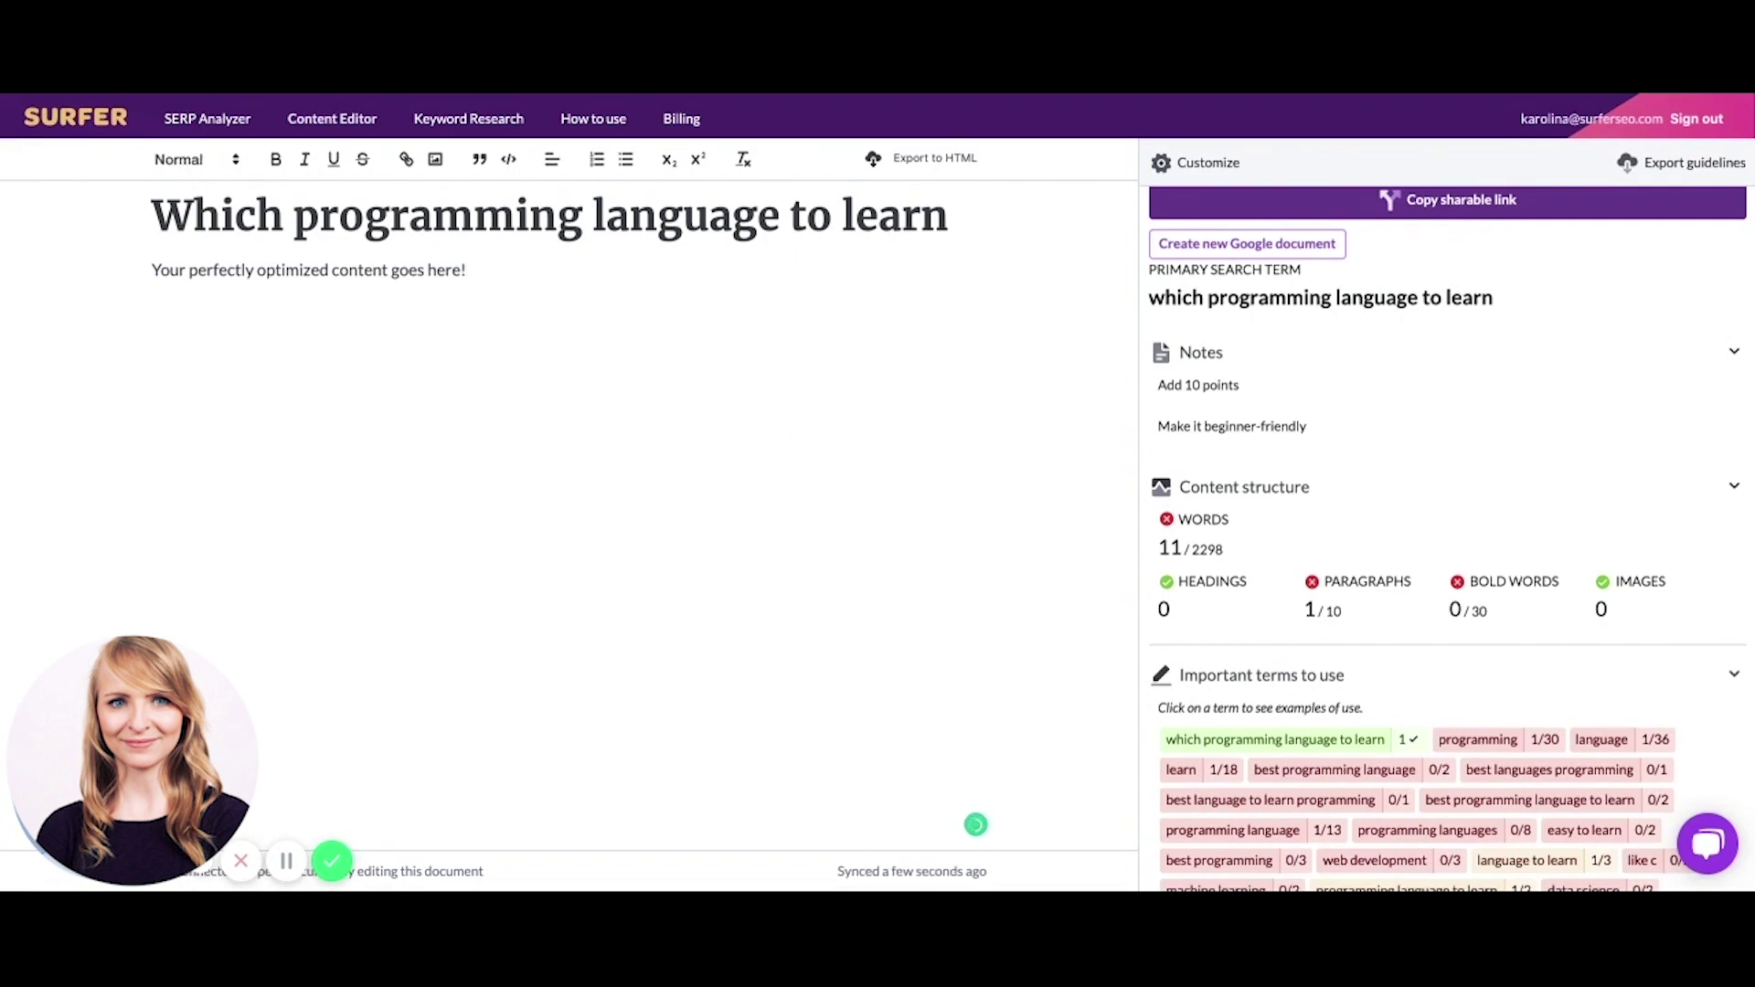
{"action": "type", "text": "hey"}
{"action": "key", "text": "Return"}
{"action": "type", "text": "hey"}
{"action": "key", "text": "Return"}
Step: Add a 'best programming' line on a new paragraph below the draft
{"action": "scroll", "coordinate": [1219, 709], "scroll_direction": "down", "scroll_amount": 3}
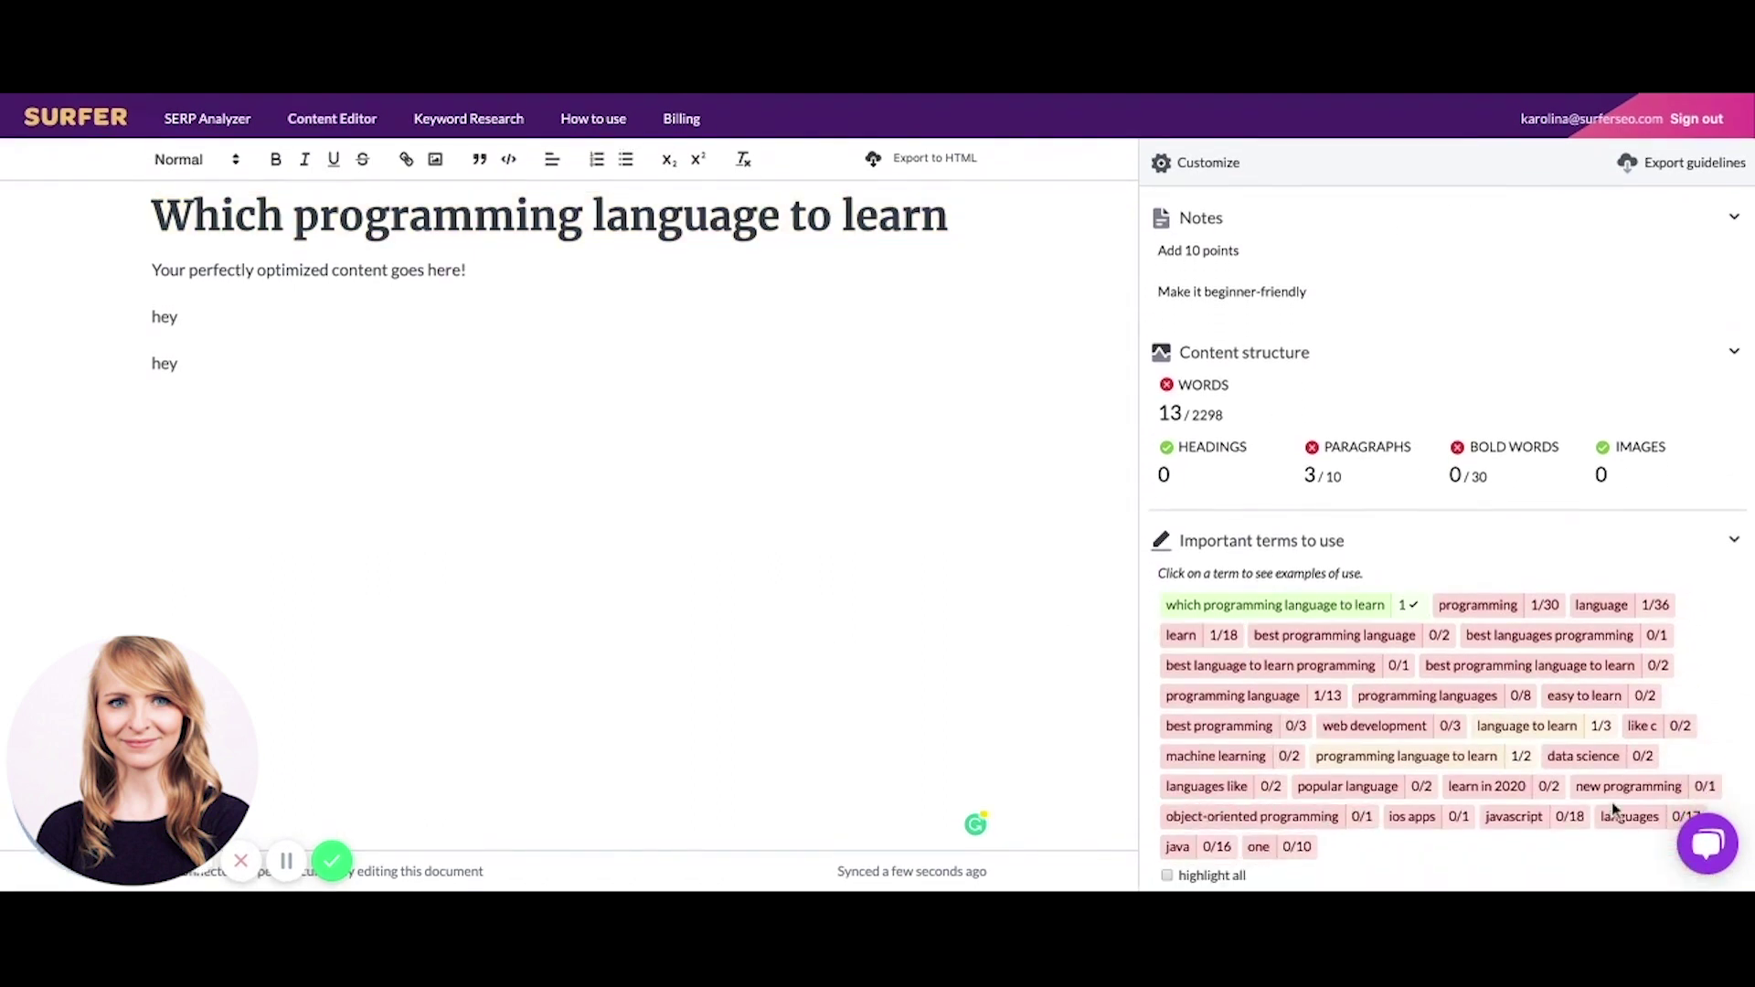
{"action": "scroll", "coordinate": [1620, 811], "scroll_direction": "down", "scroll_amount": 1}
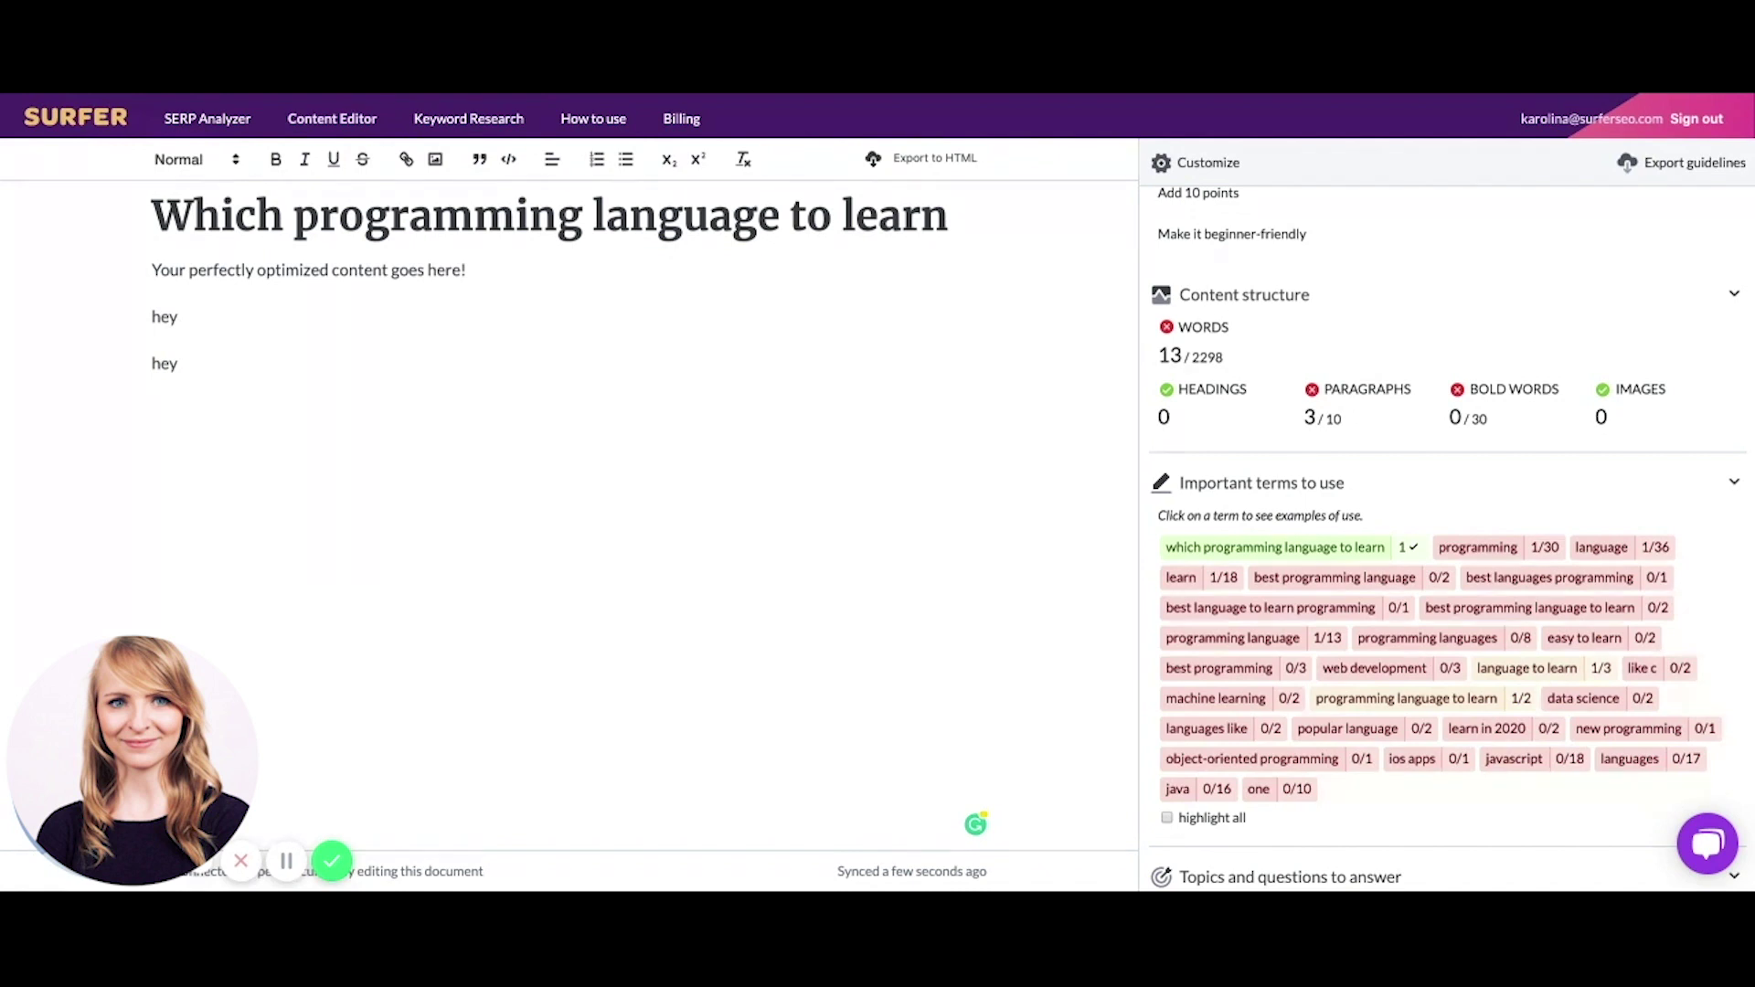
{"action": "key", "text": "Return"}
{"action": "type", "text": "best"}
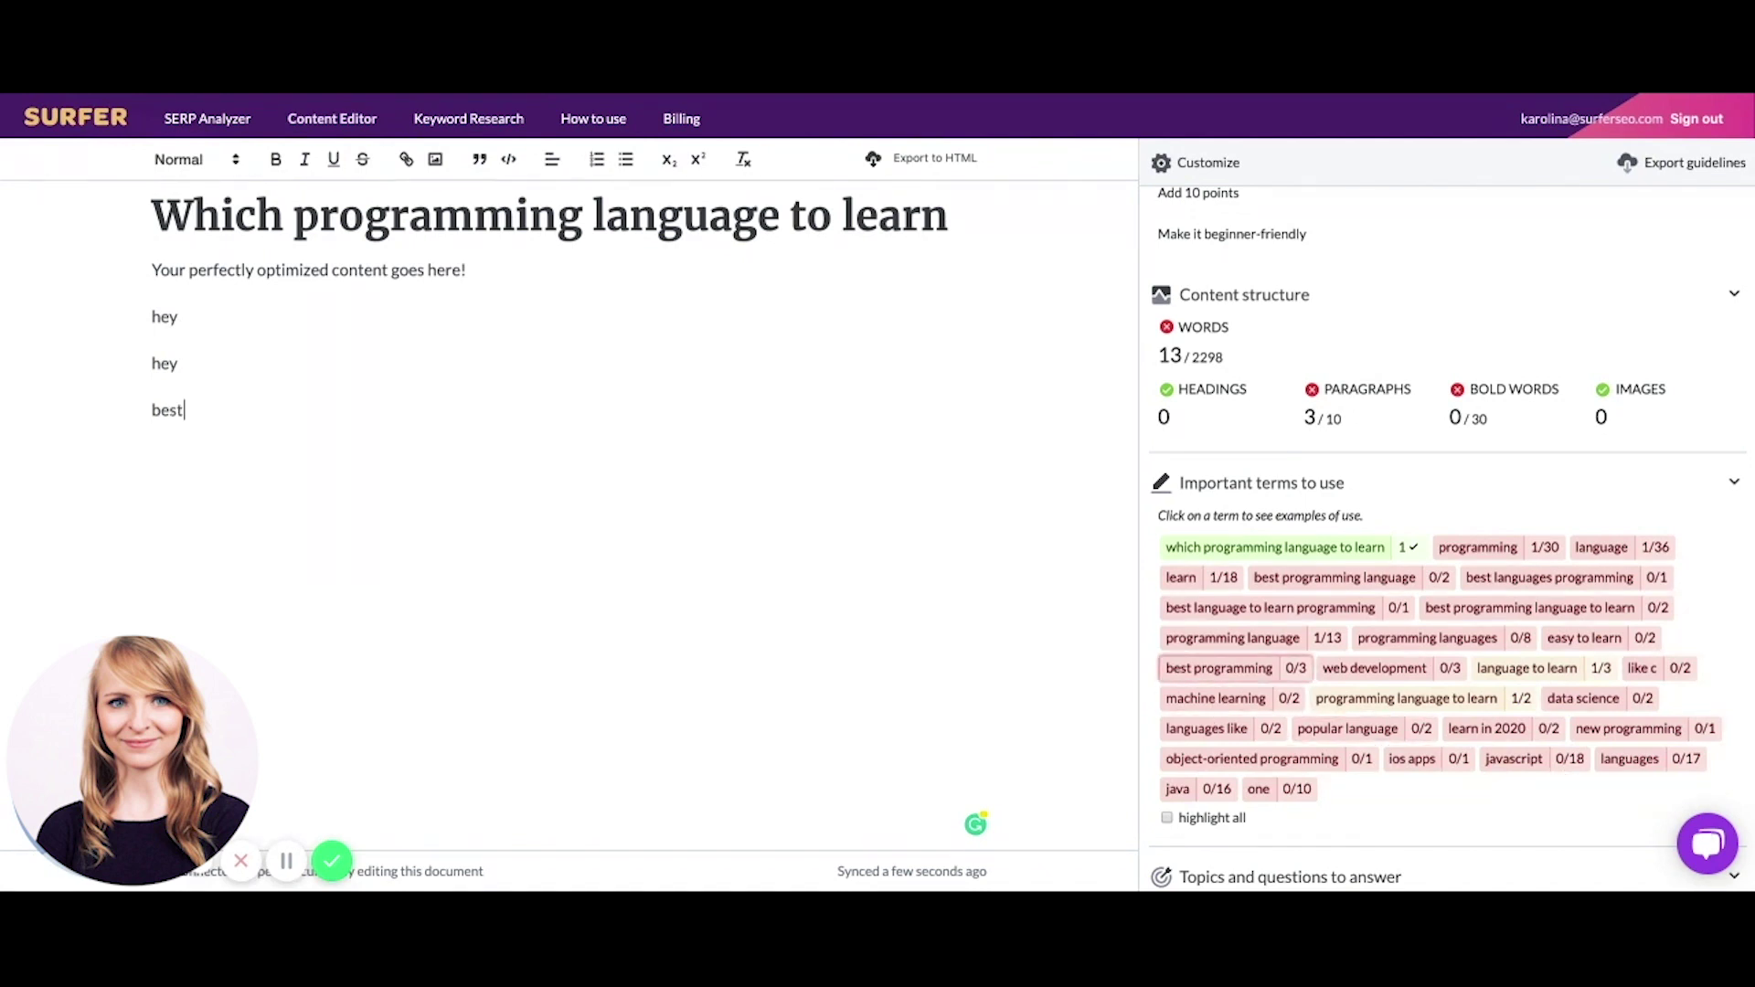
{"action": "type", "text": " programming"}
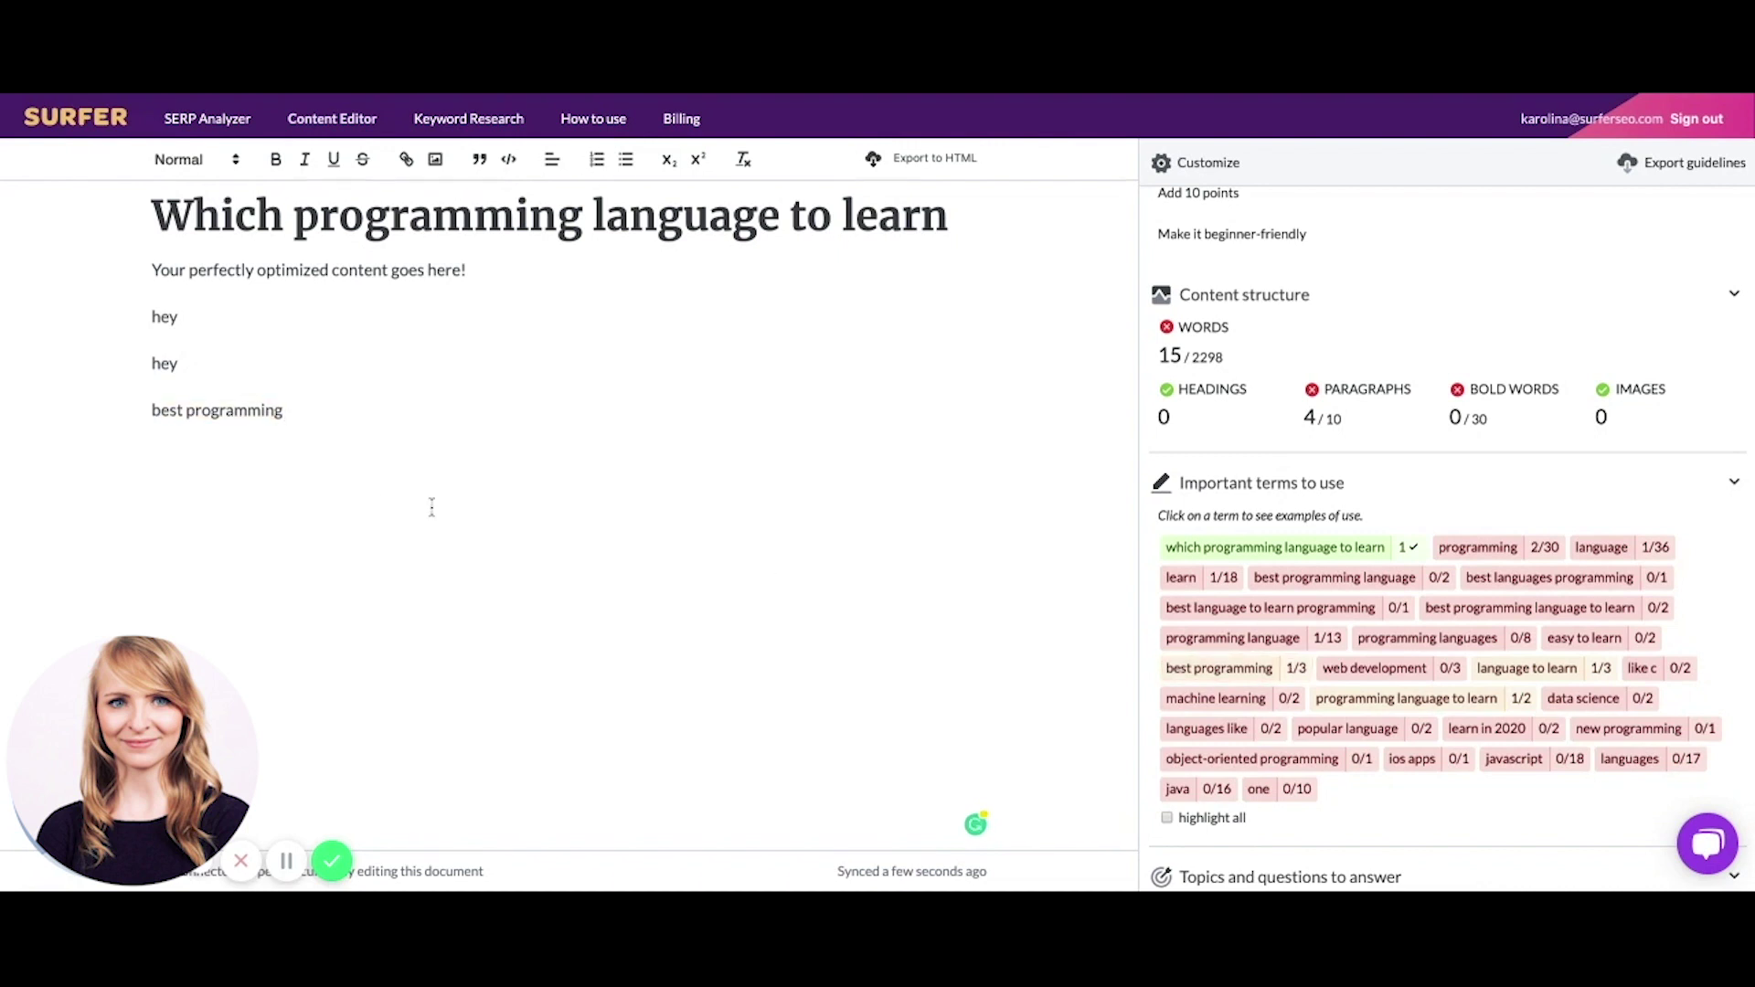
{"action": "triple_click", "coordinate": [226, 413]}
{"action": "key", "text": "ctrl+c"}
{"action": "left_click", "coordinate": [488, 430]}
Step: Paste 'best programming' onto several more new lines
{"action": "key", "text": "ctrl+v"}
{"action": "key", "text": "Return"}
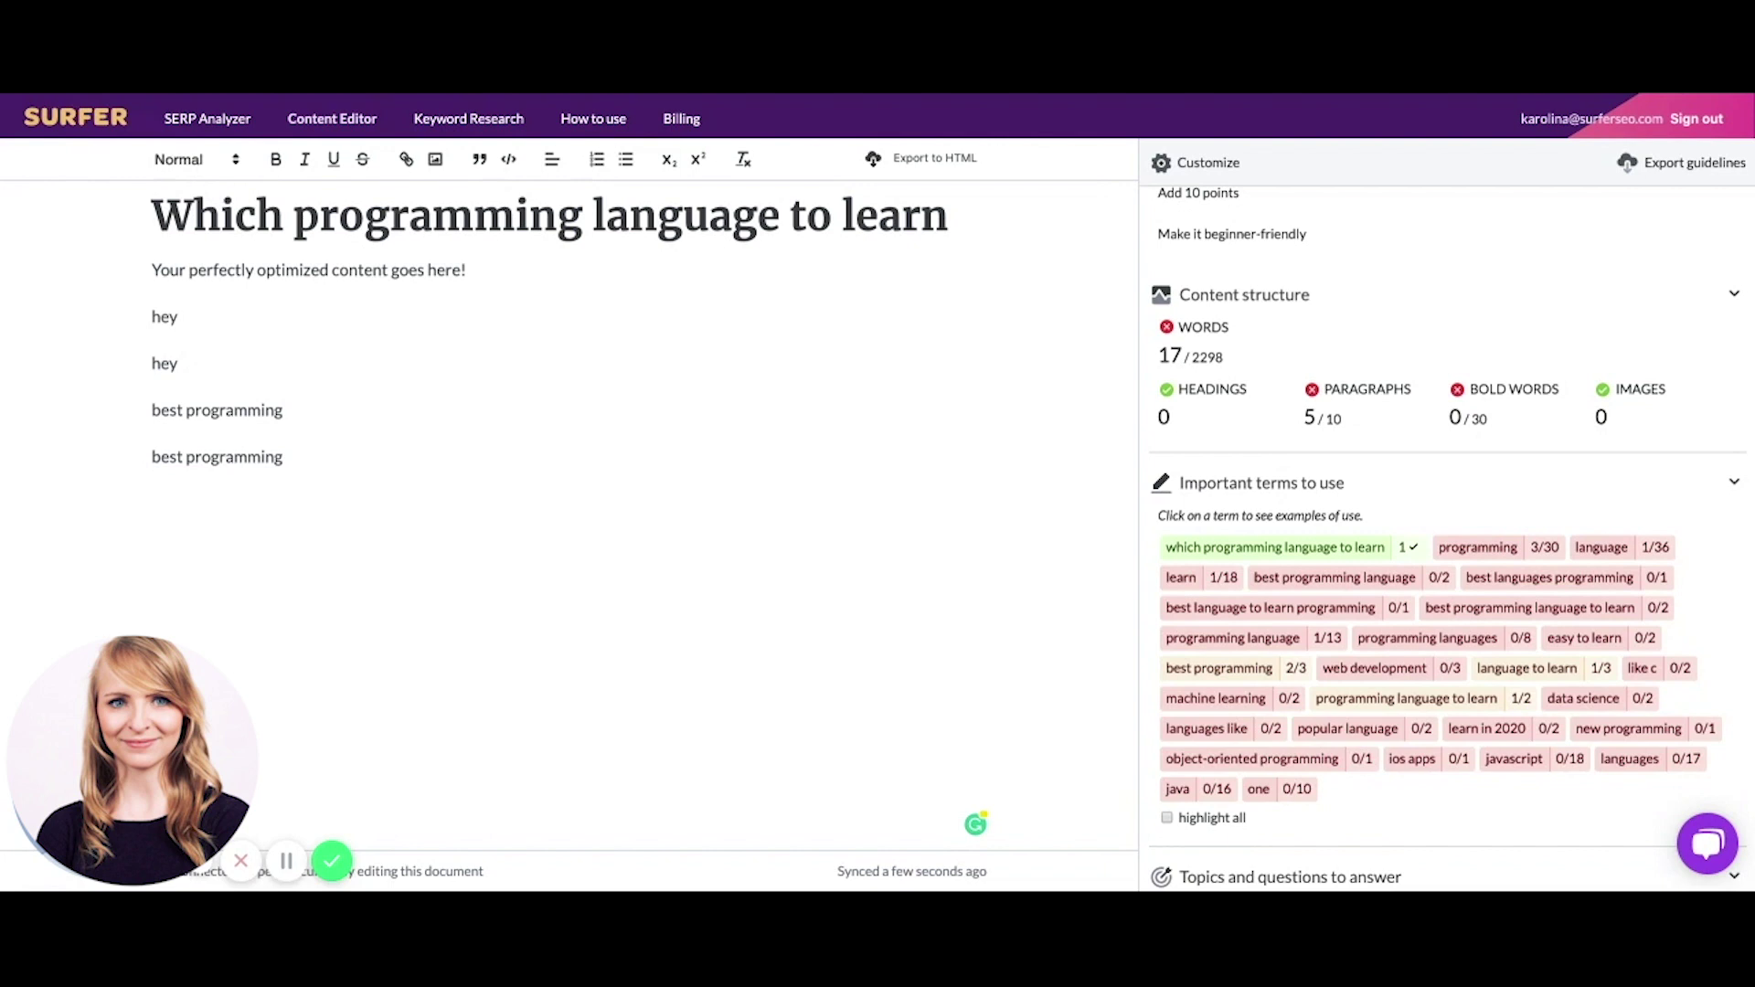
{"action": "key", "text": "ctrl+v"}
{"action": "key", "text": "Return"}
{"action": "key", "text": "ctrl+v"}
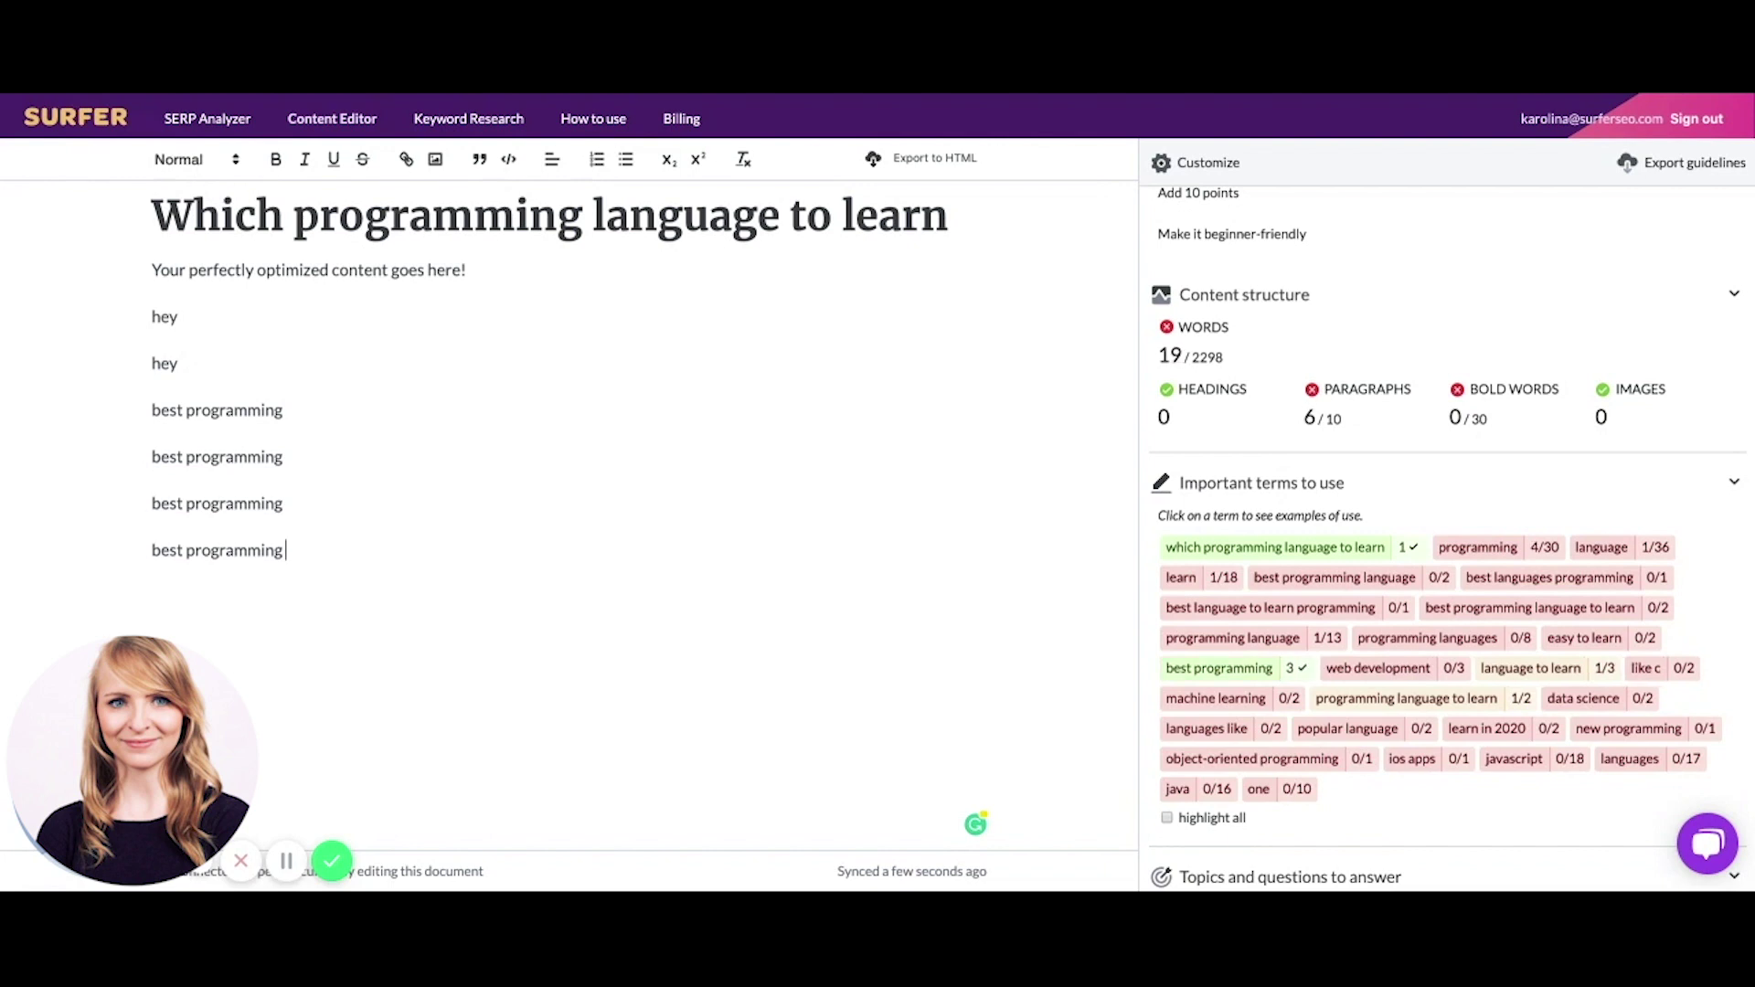
{"action": "key", "text": "Return"}
{"action": "key", "text": "ctrl+v"}
{"action": "key", "text": "Return"}
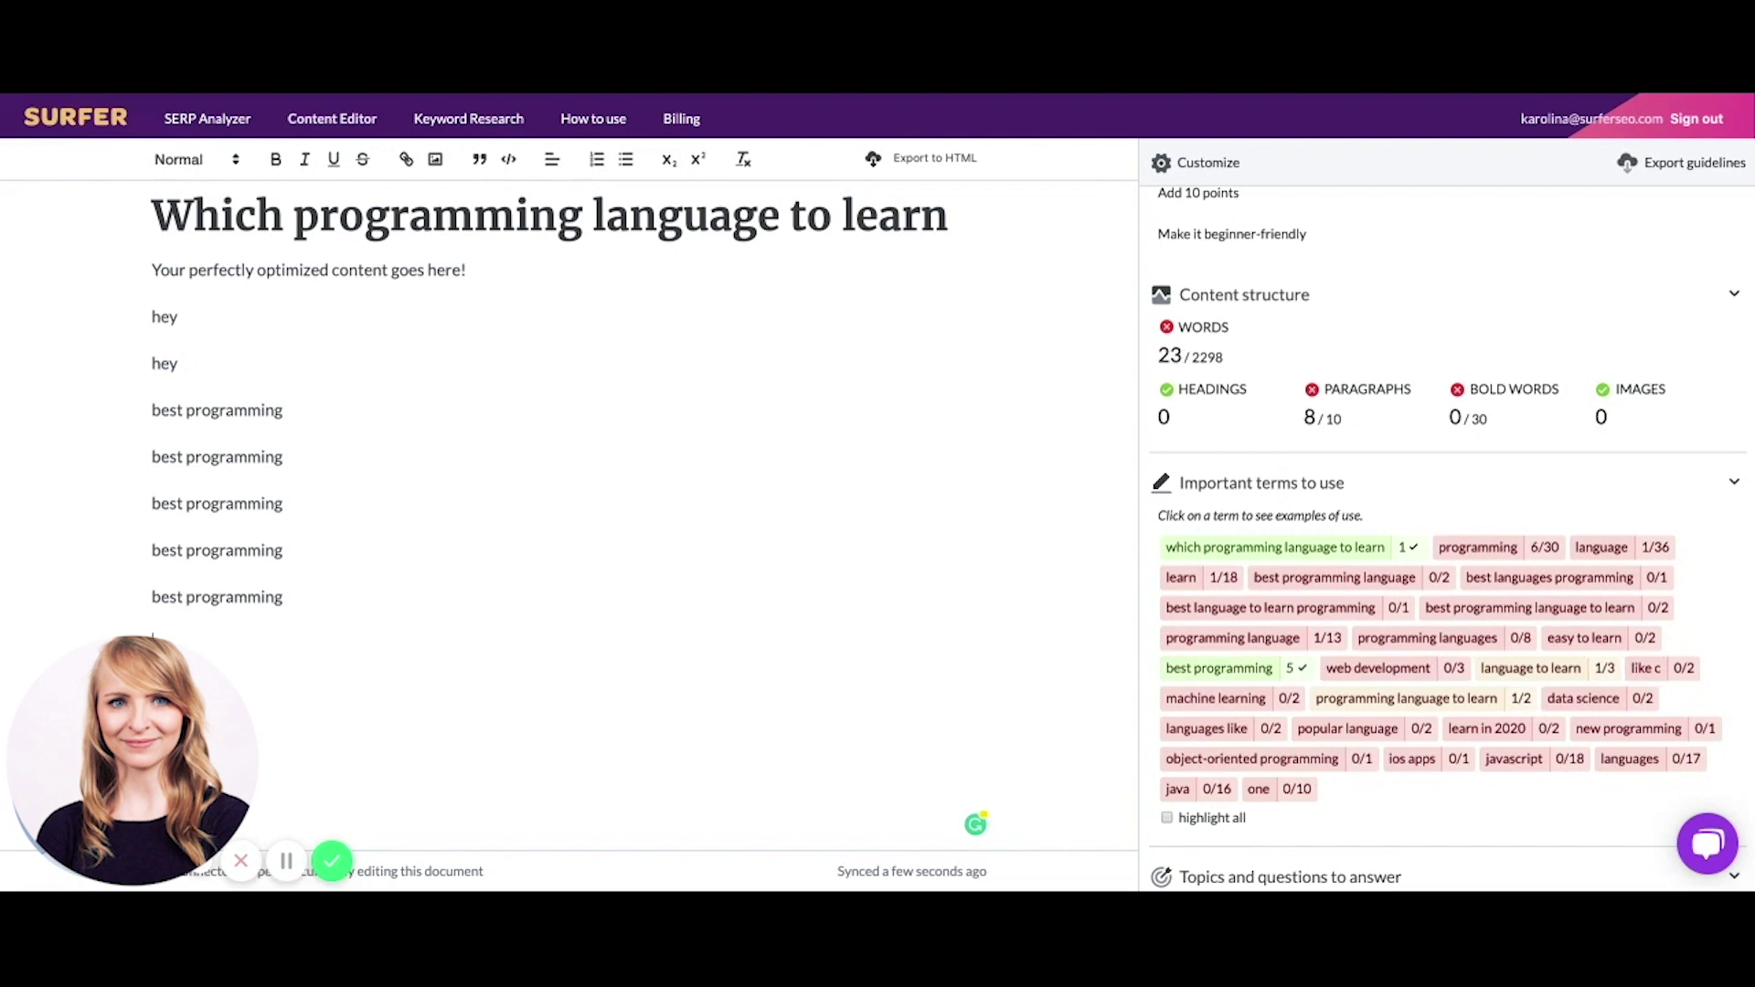
{"action": "key", "text": "ctrl+v"}
{"action": "key", "text": "Return"}
{"action": "key", "text": "ctrl+v"}
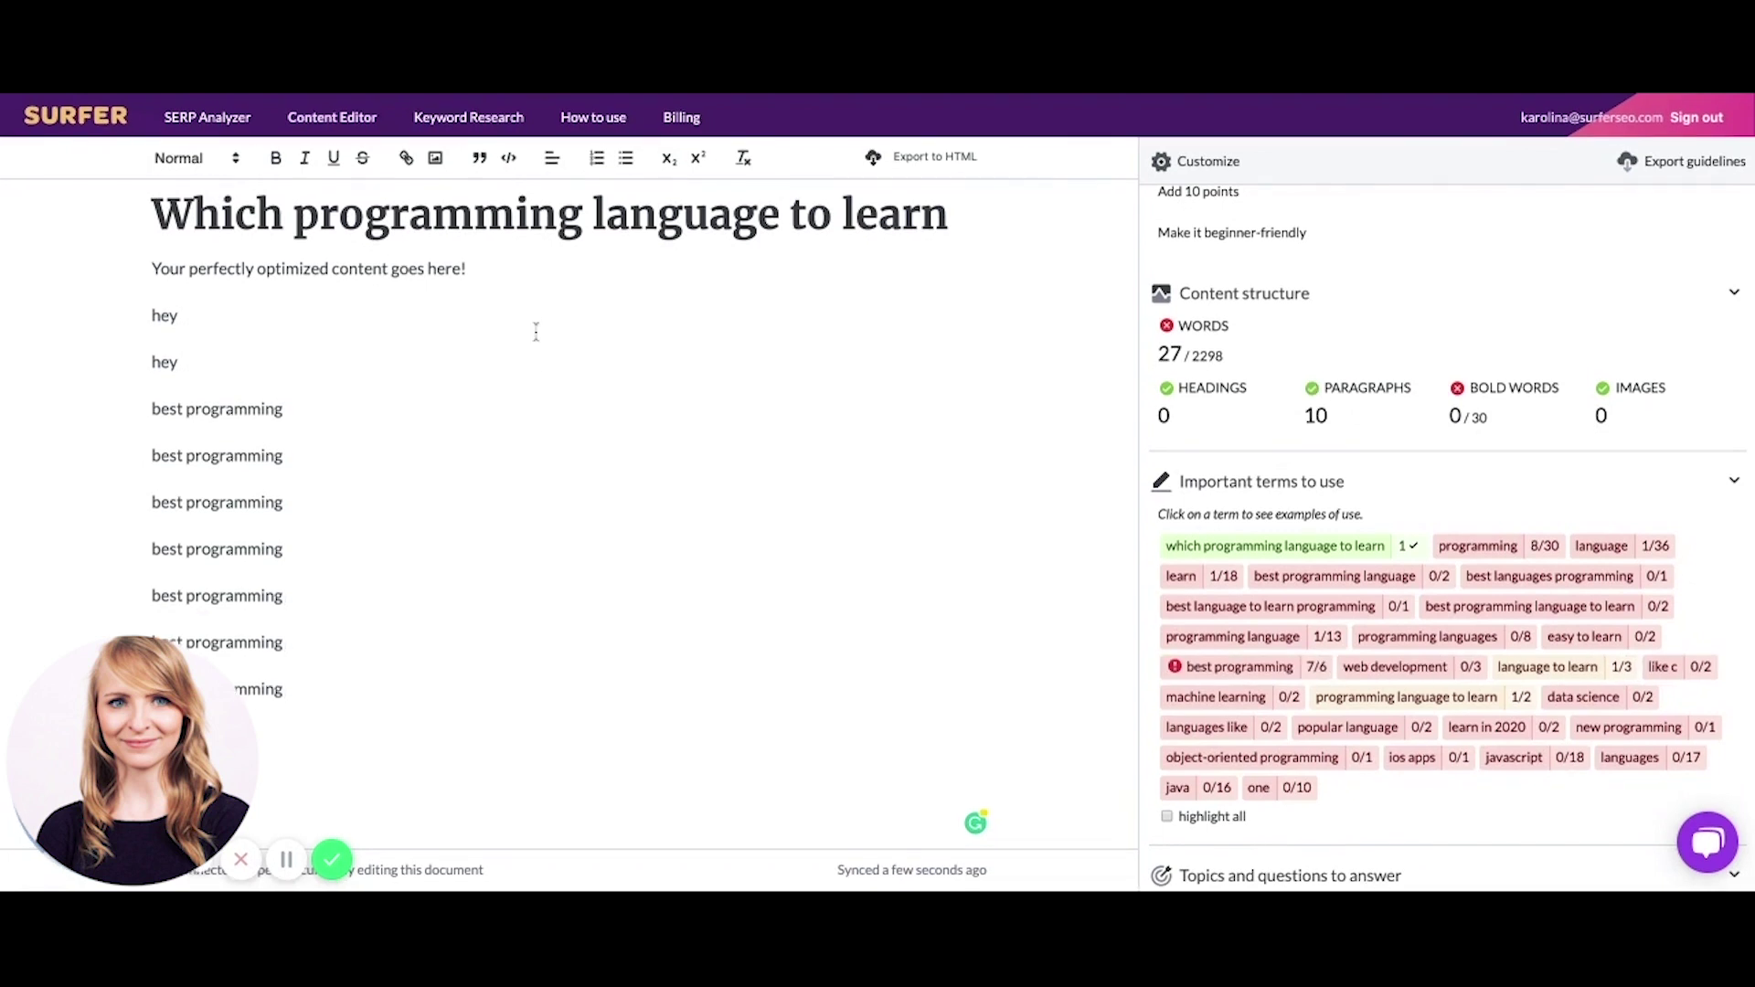
Step: Delete the last three 'best programming' lines, leaving four
{"action": "mouse_move", "coordinate": [1195, 666]}
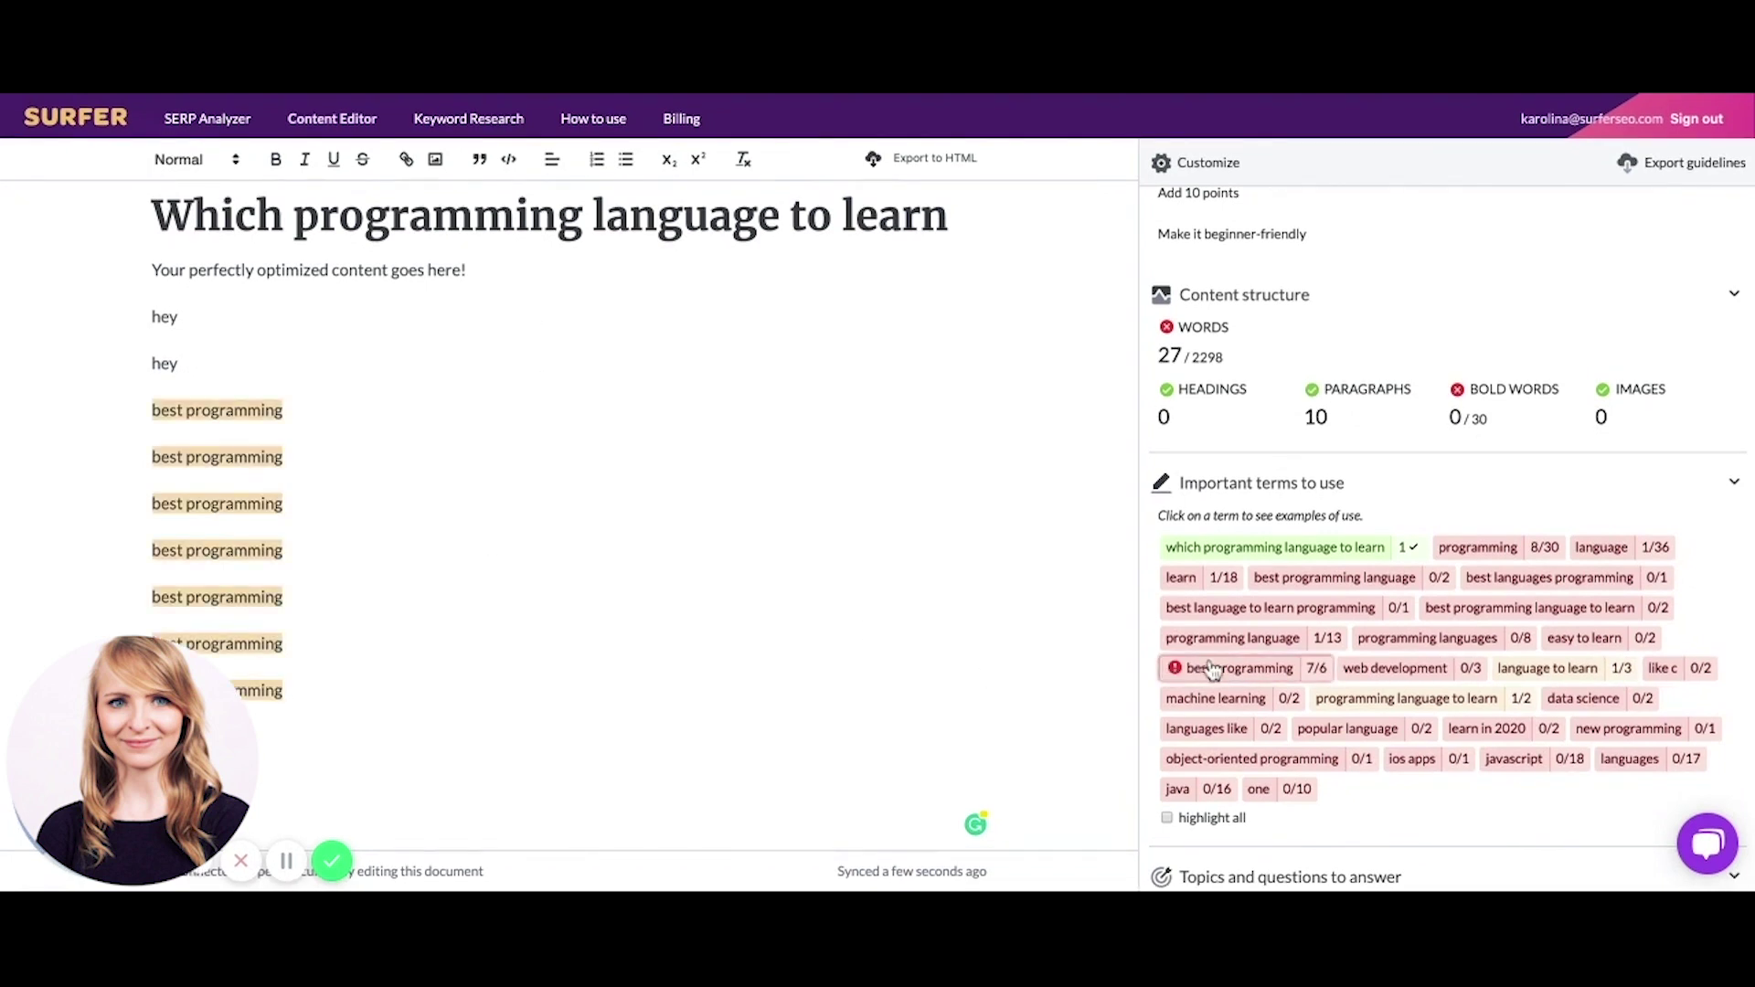
{"action": "left_click", "coordinate": [303, 718]}
{"action": "key", "text": "shift+Up"}
{"action": "key", "text": "shift+Up"}
{"action": "key", "text": "shift+Up"}
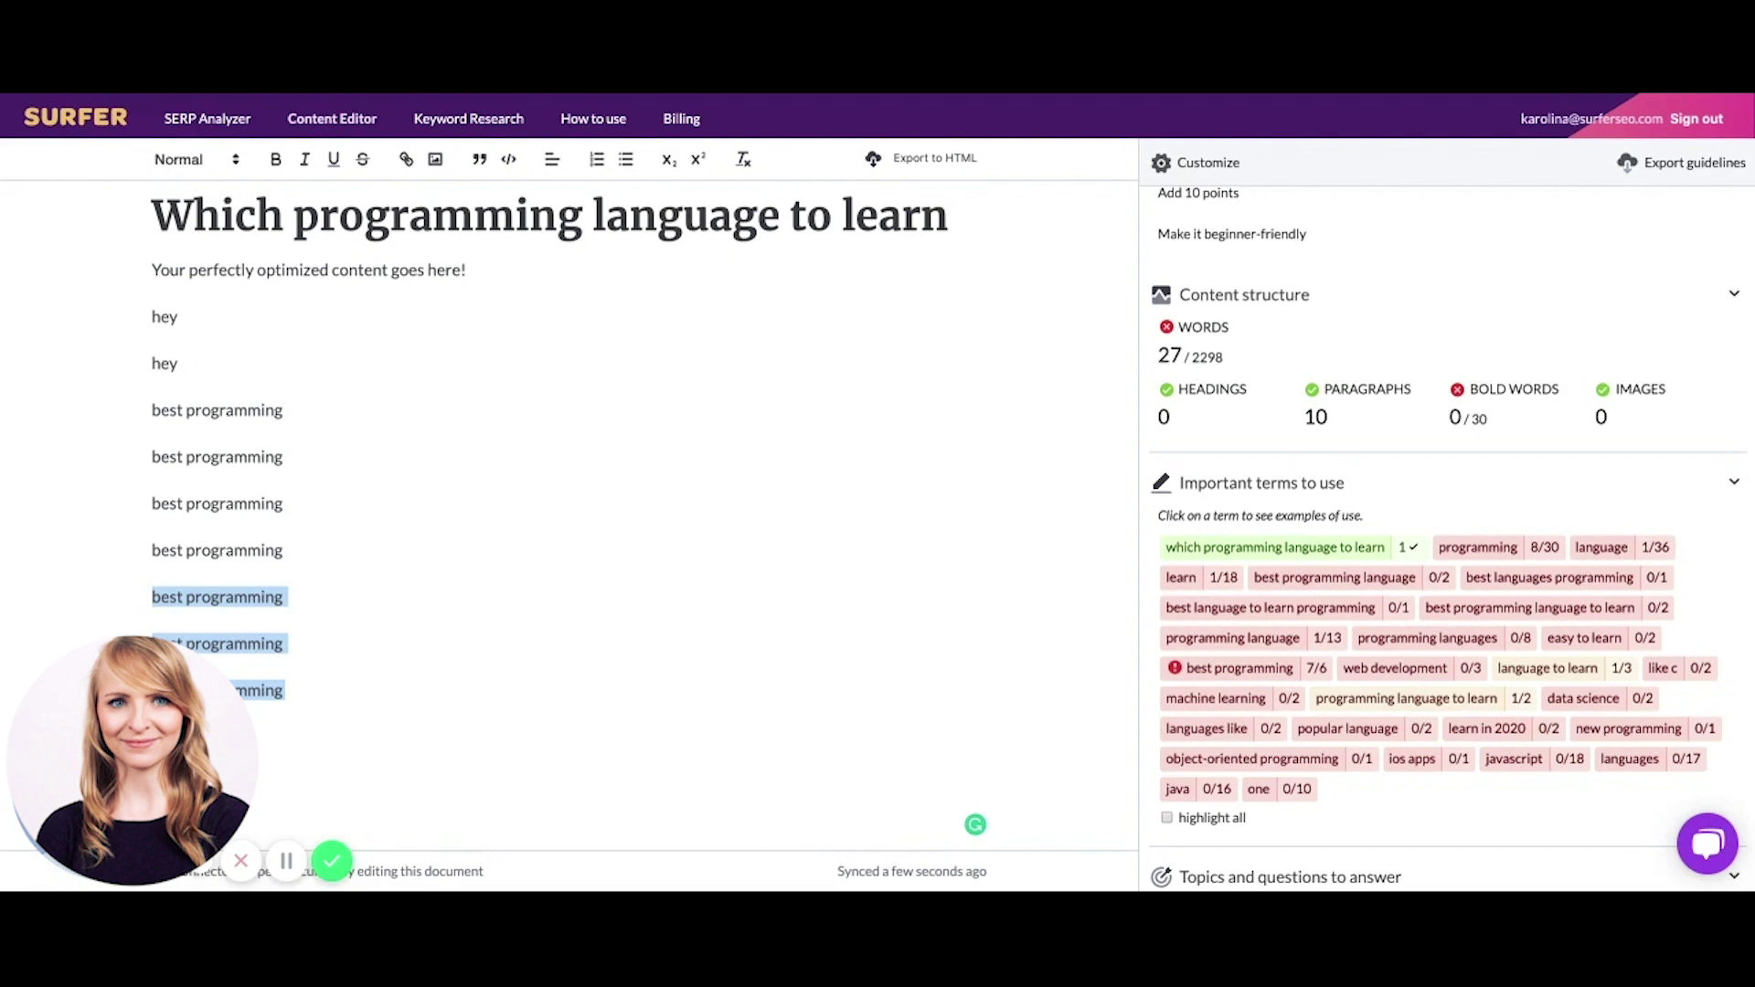
{"action": "key", "text": "BackSpace"}
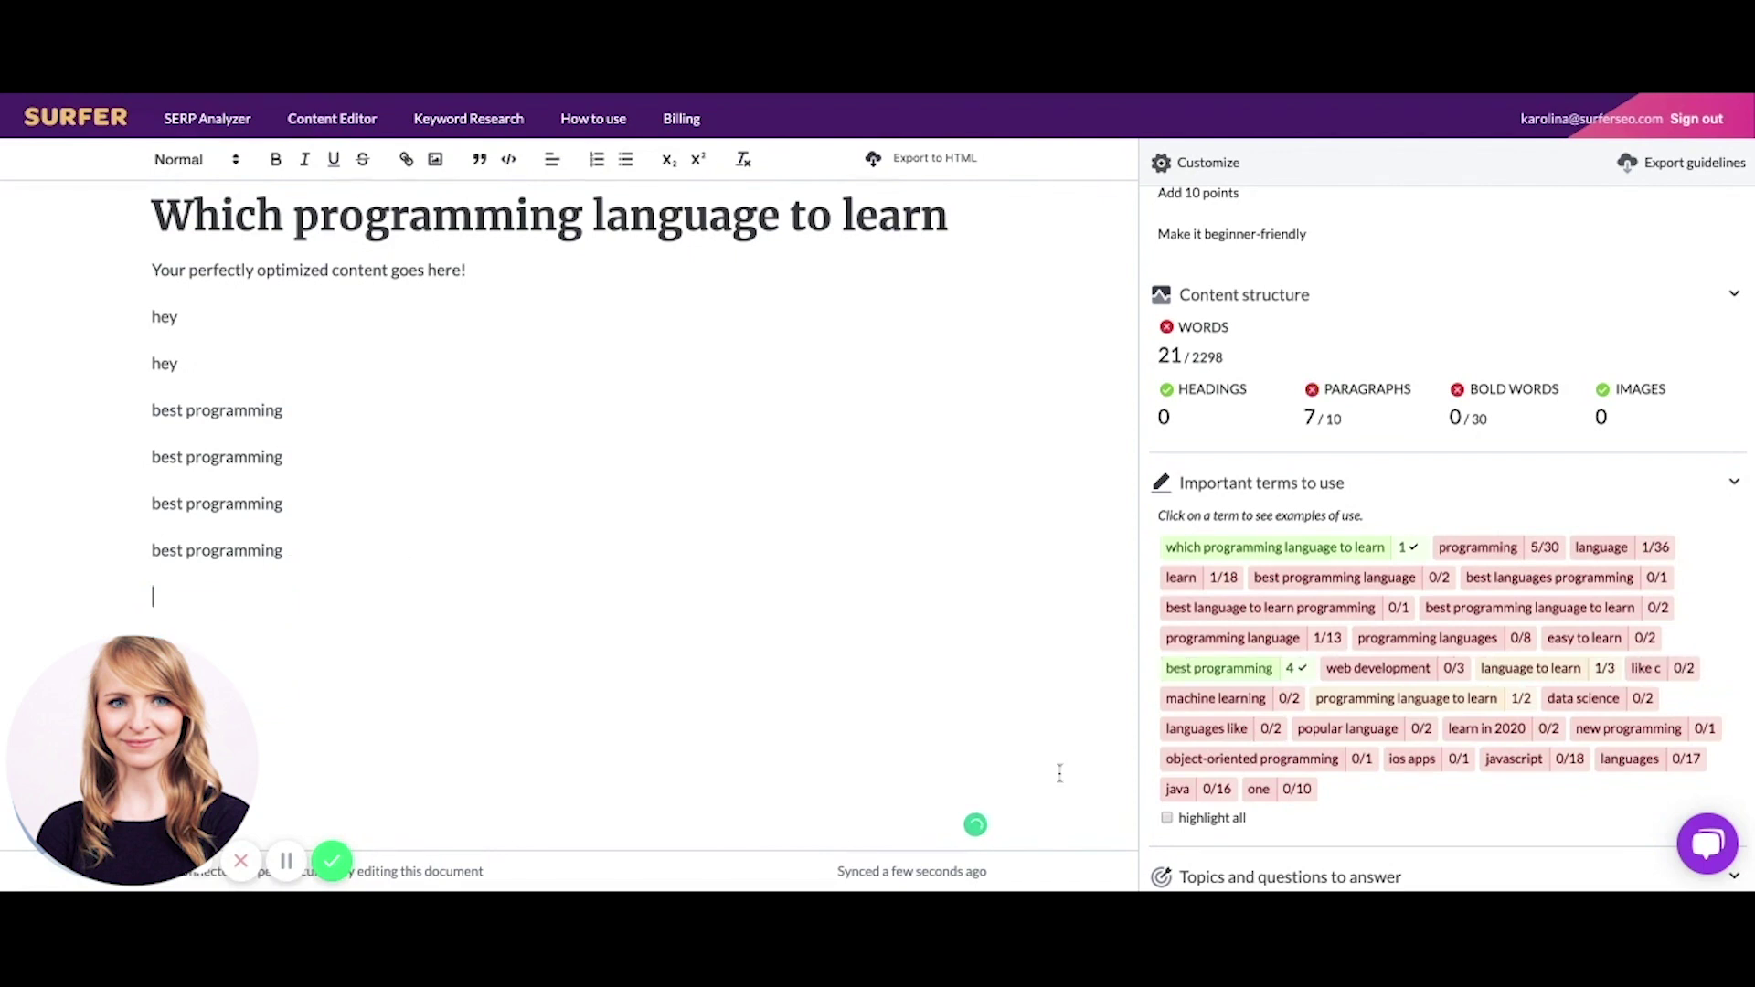
{"action": "scroll", "coordinate": [1564, 859], "scroll_direction": "down", "scroll_amount": 3}
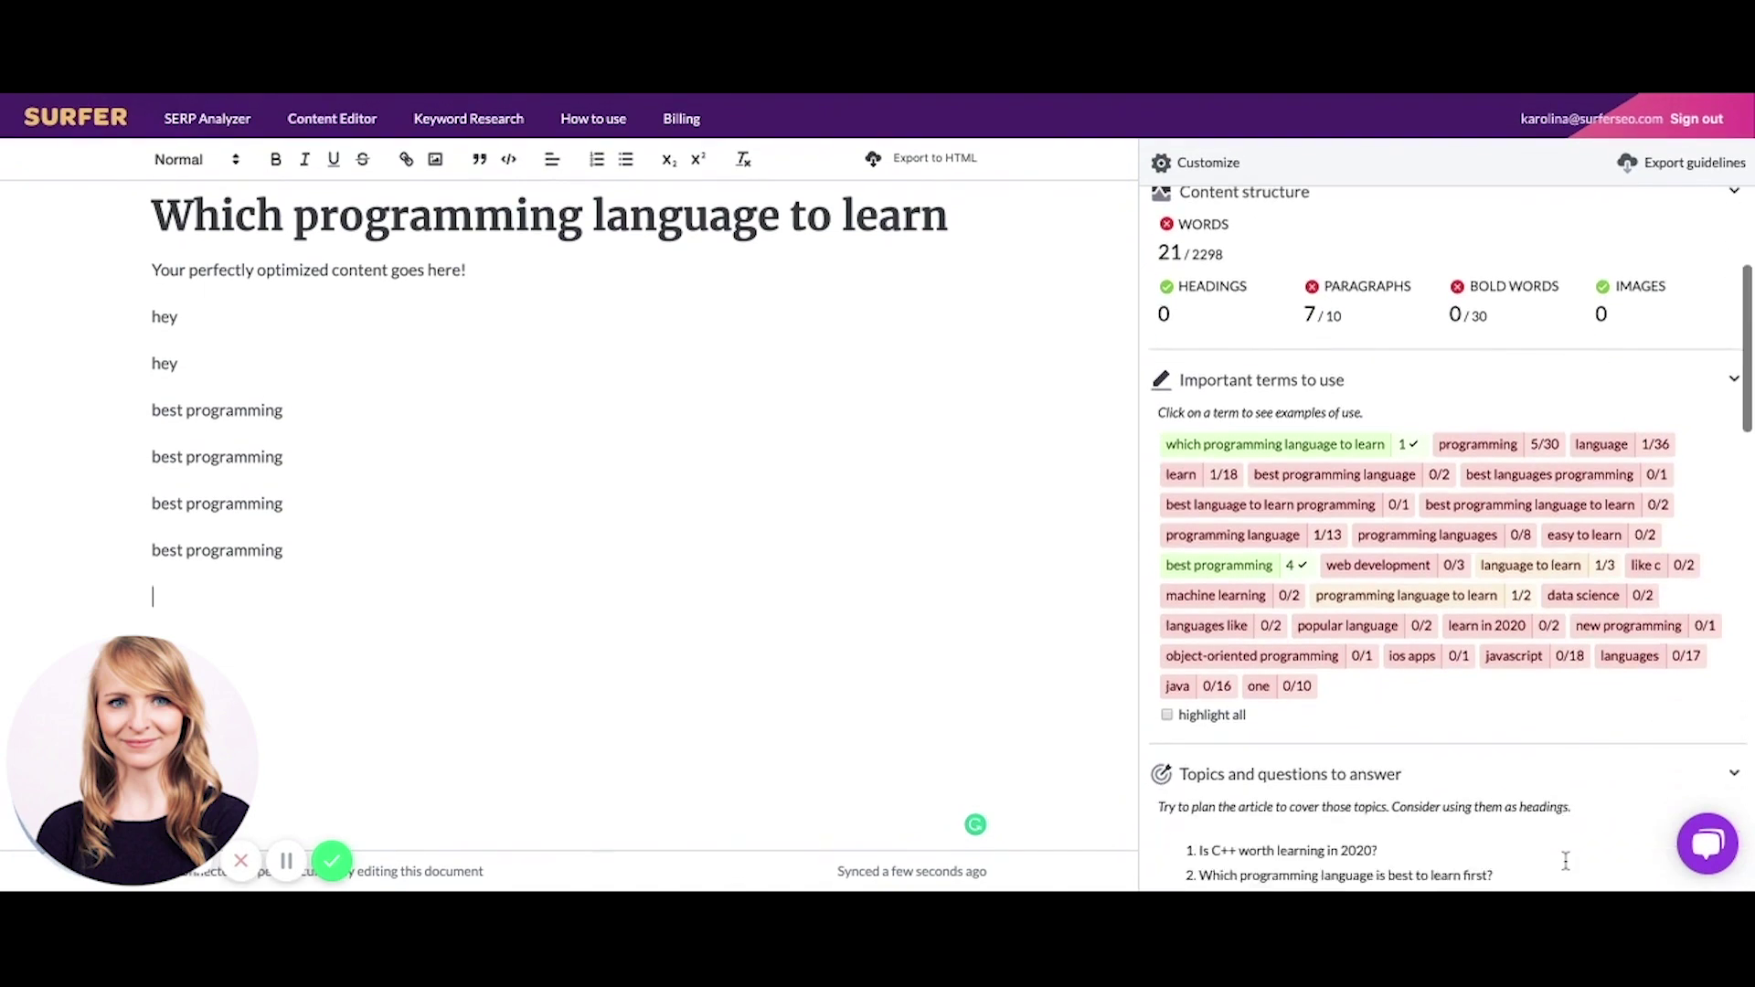
{"action": "scroll", "coordinate": [1463, 803], "scroll_direction": "down", "scroll_amount": 10}
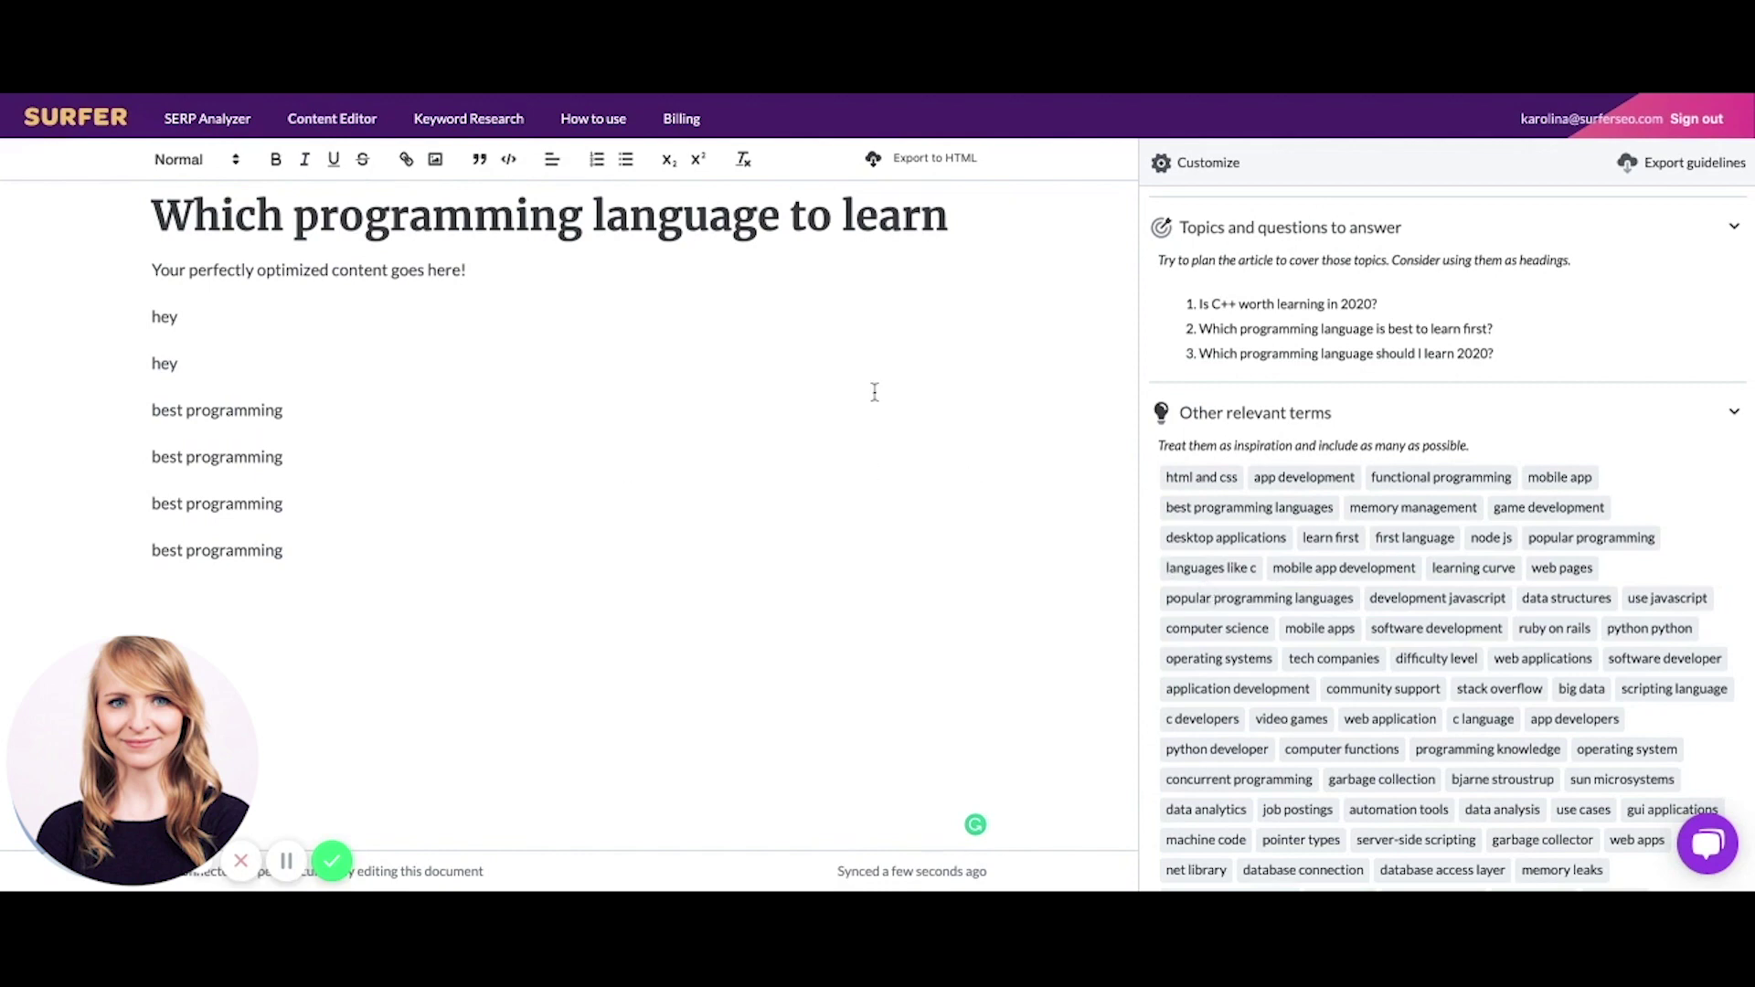
{"action": "scroll", "coordinate": [1499, 619], "scroll_direction": "down", "scroll_amount": 5}
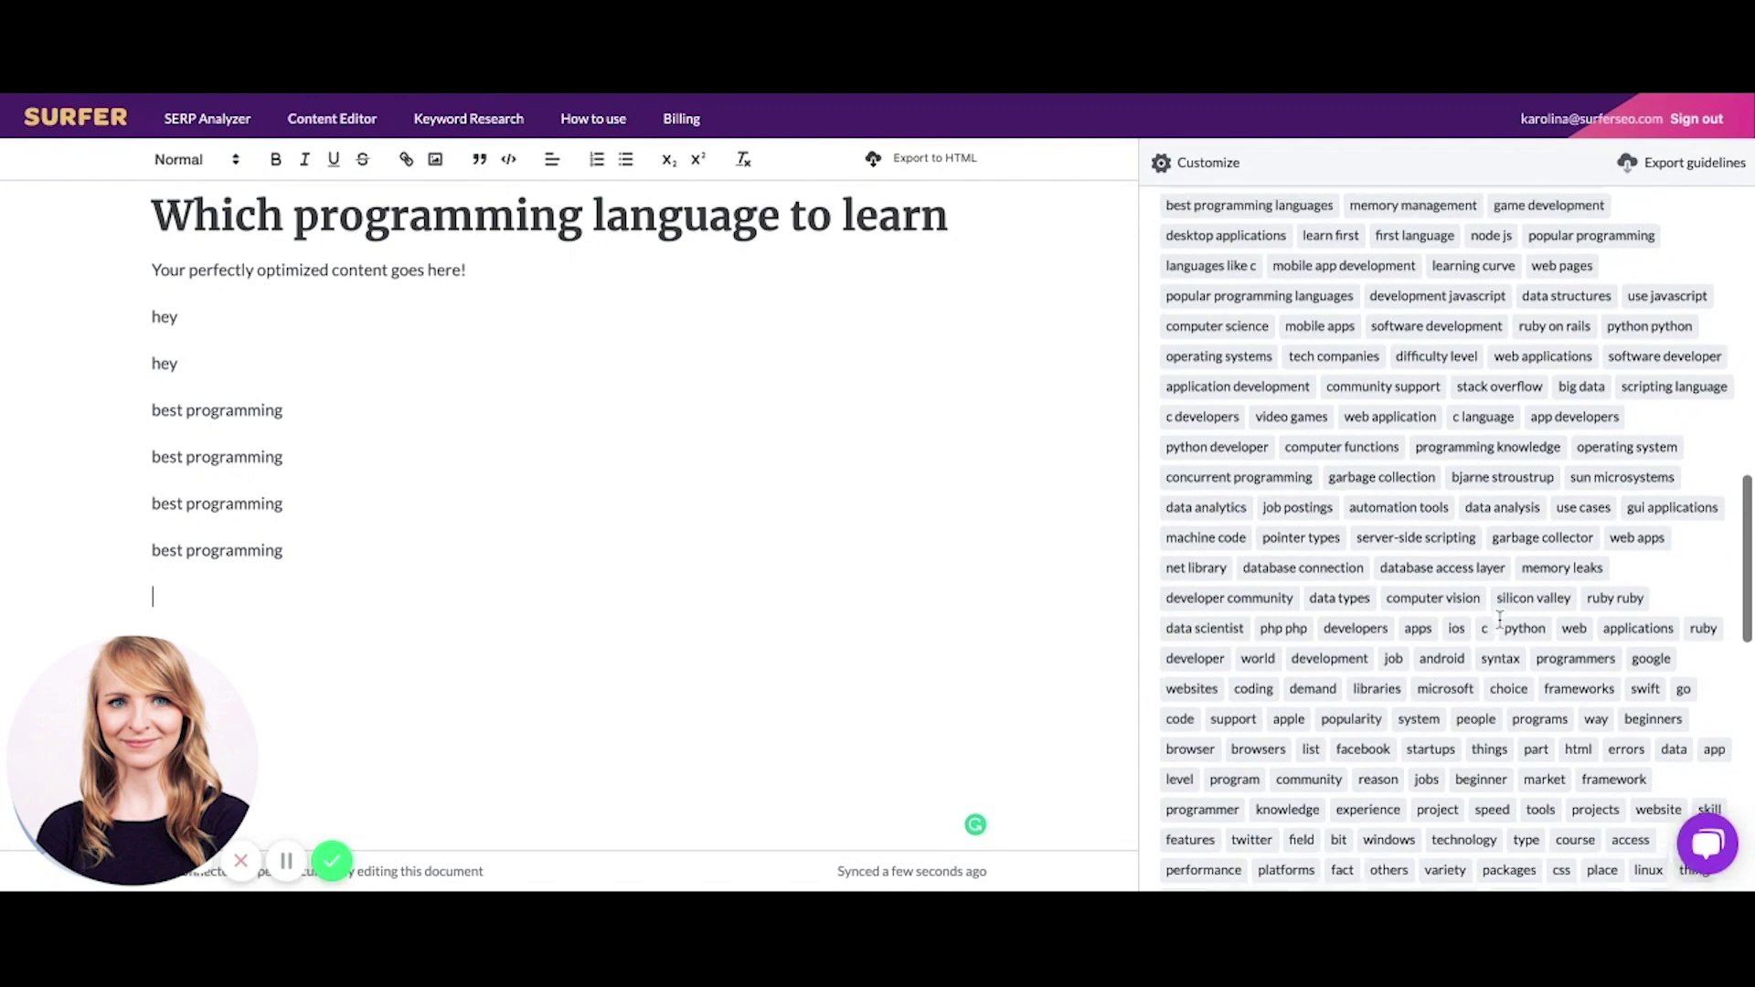
{"action": "scroll", "coordinate": [1499, 619], "scroll_direction": "up", "scroll_amount": 10}
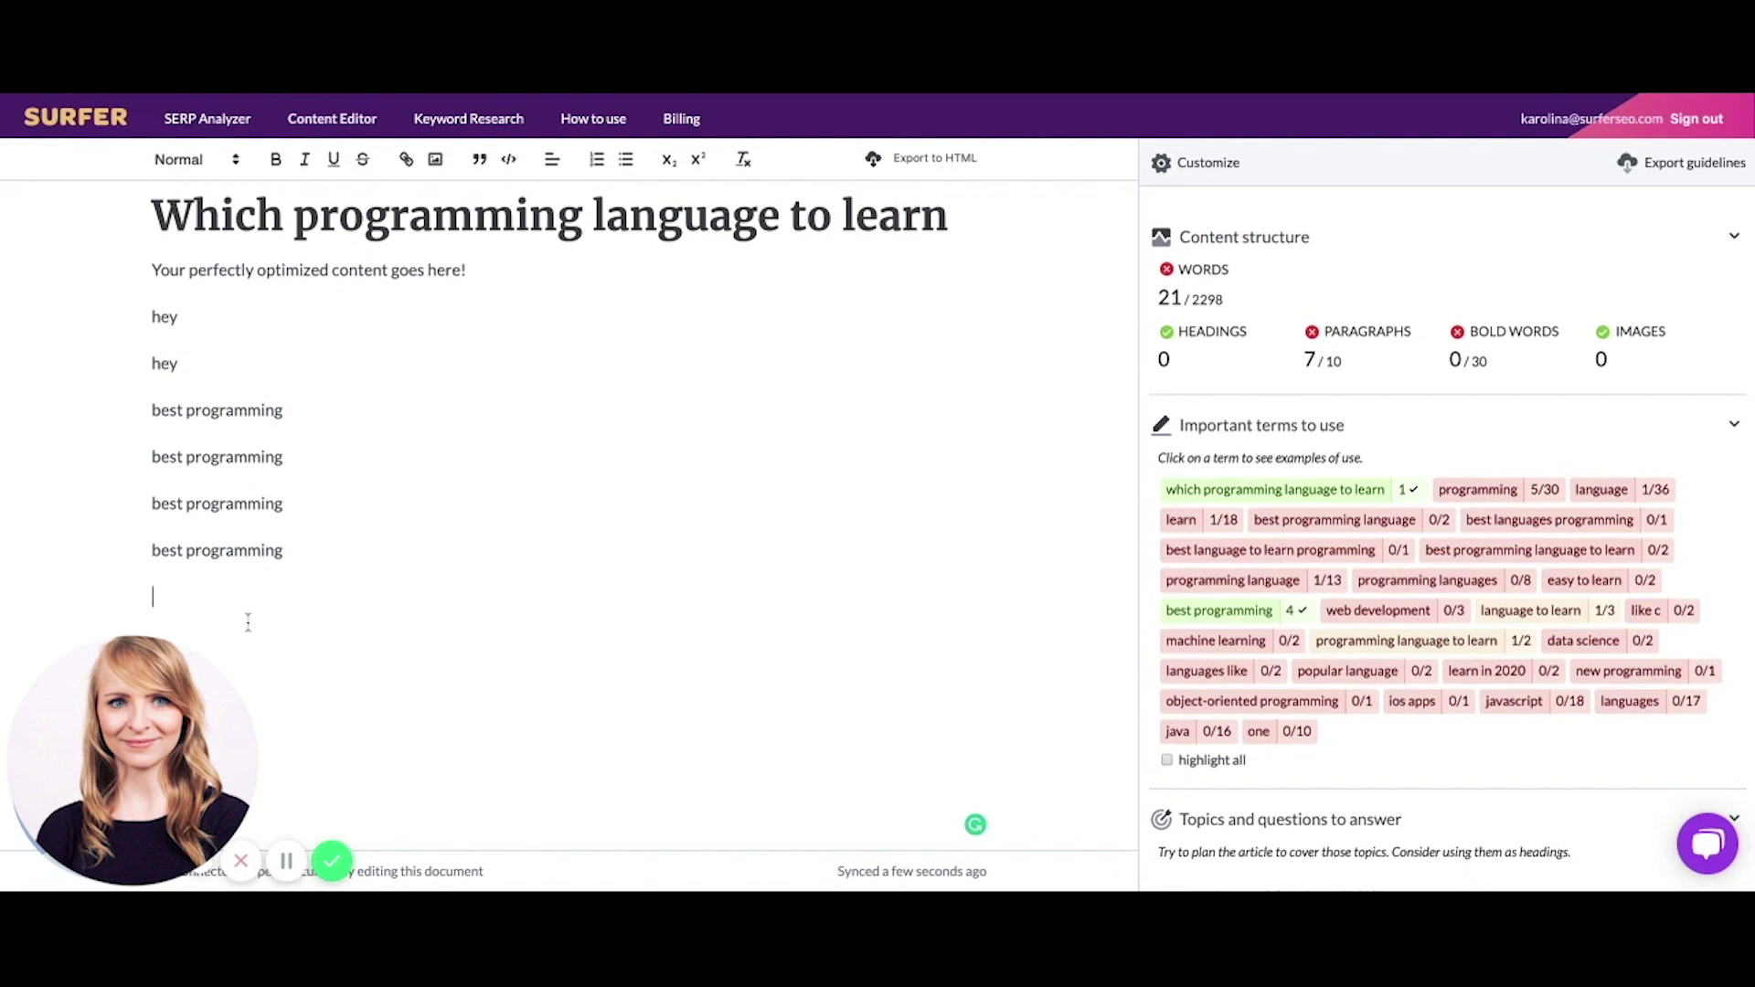
{"action": "key", "text": "ctrl+a"}
Step: Replace the draft with the full article and toggle the 'programming' term highlights
{"action": "key", "text": "Delete"}
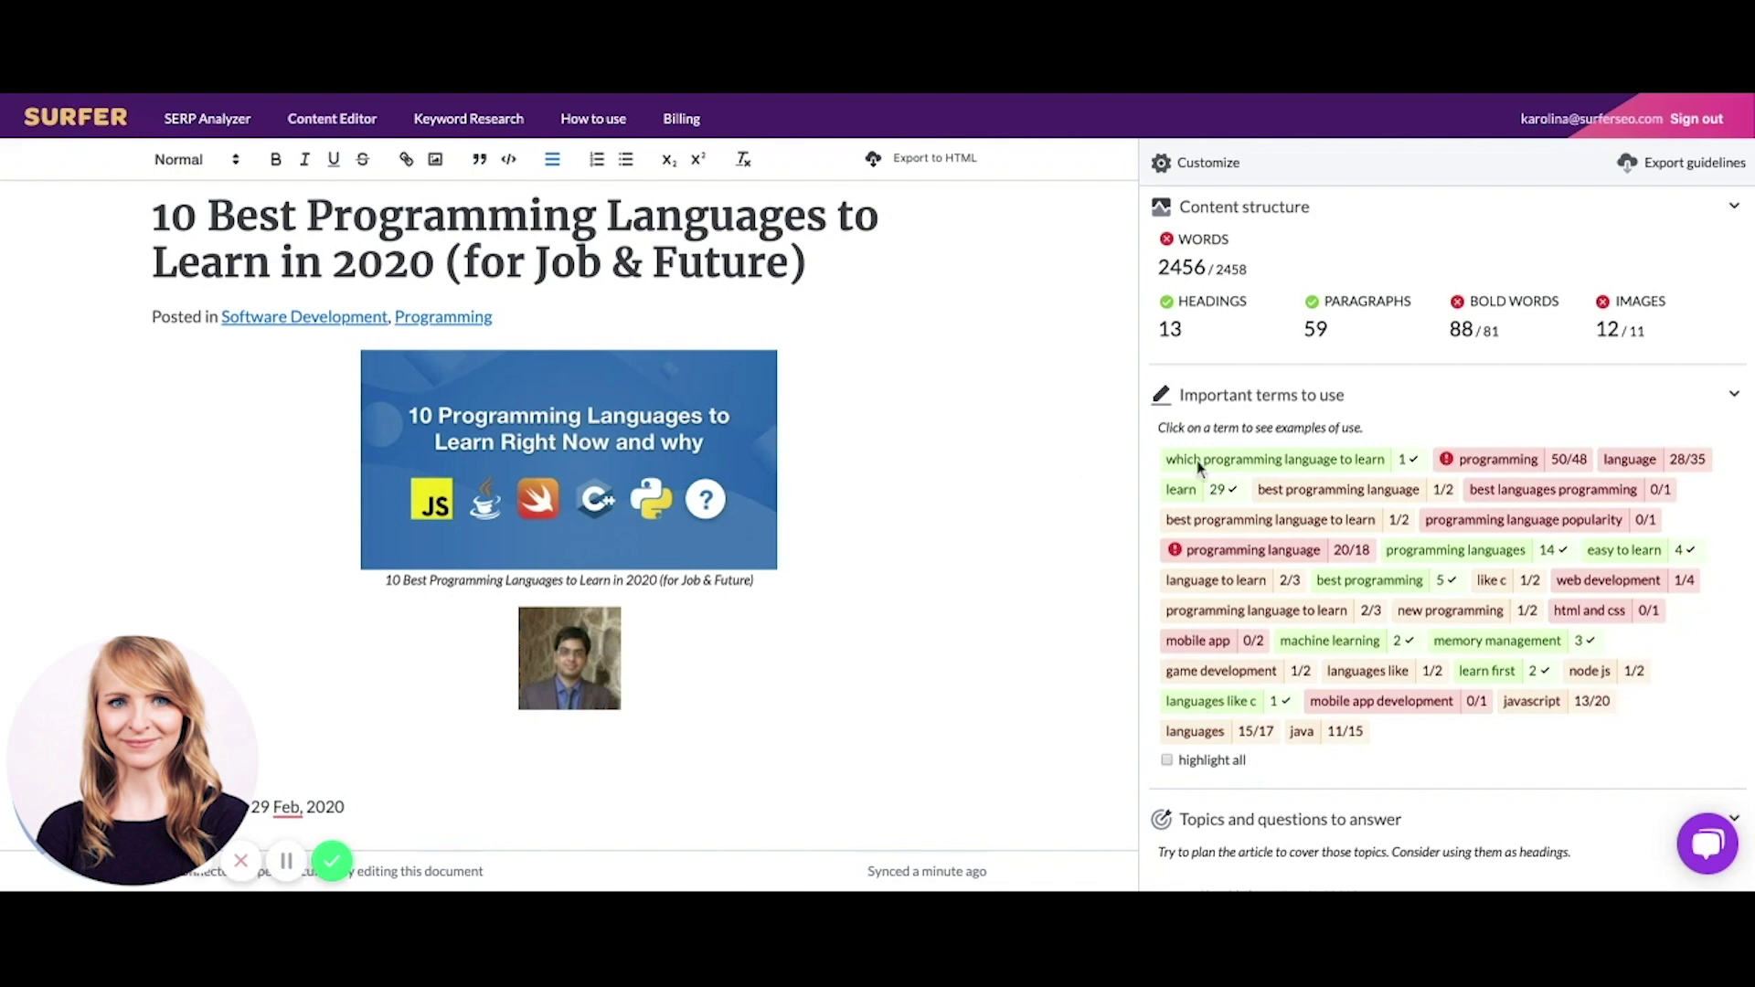
{"action": "scroll", "coordinate": [1334, 507], "scroll_direction": "up", "scroll_amount": 2}
{"action": "scroll", "coordinate": [1339, 511], "scroll_direction": "down", "scroll_amount": 1}
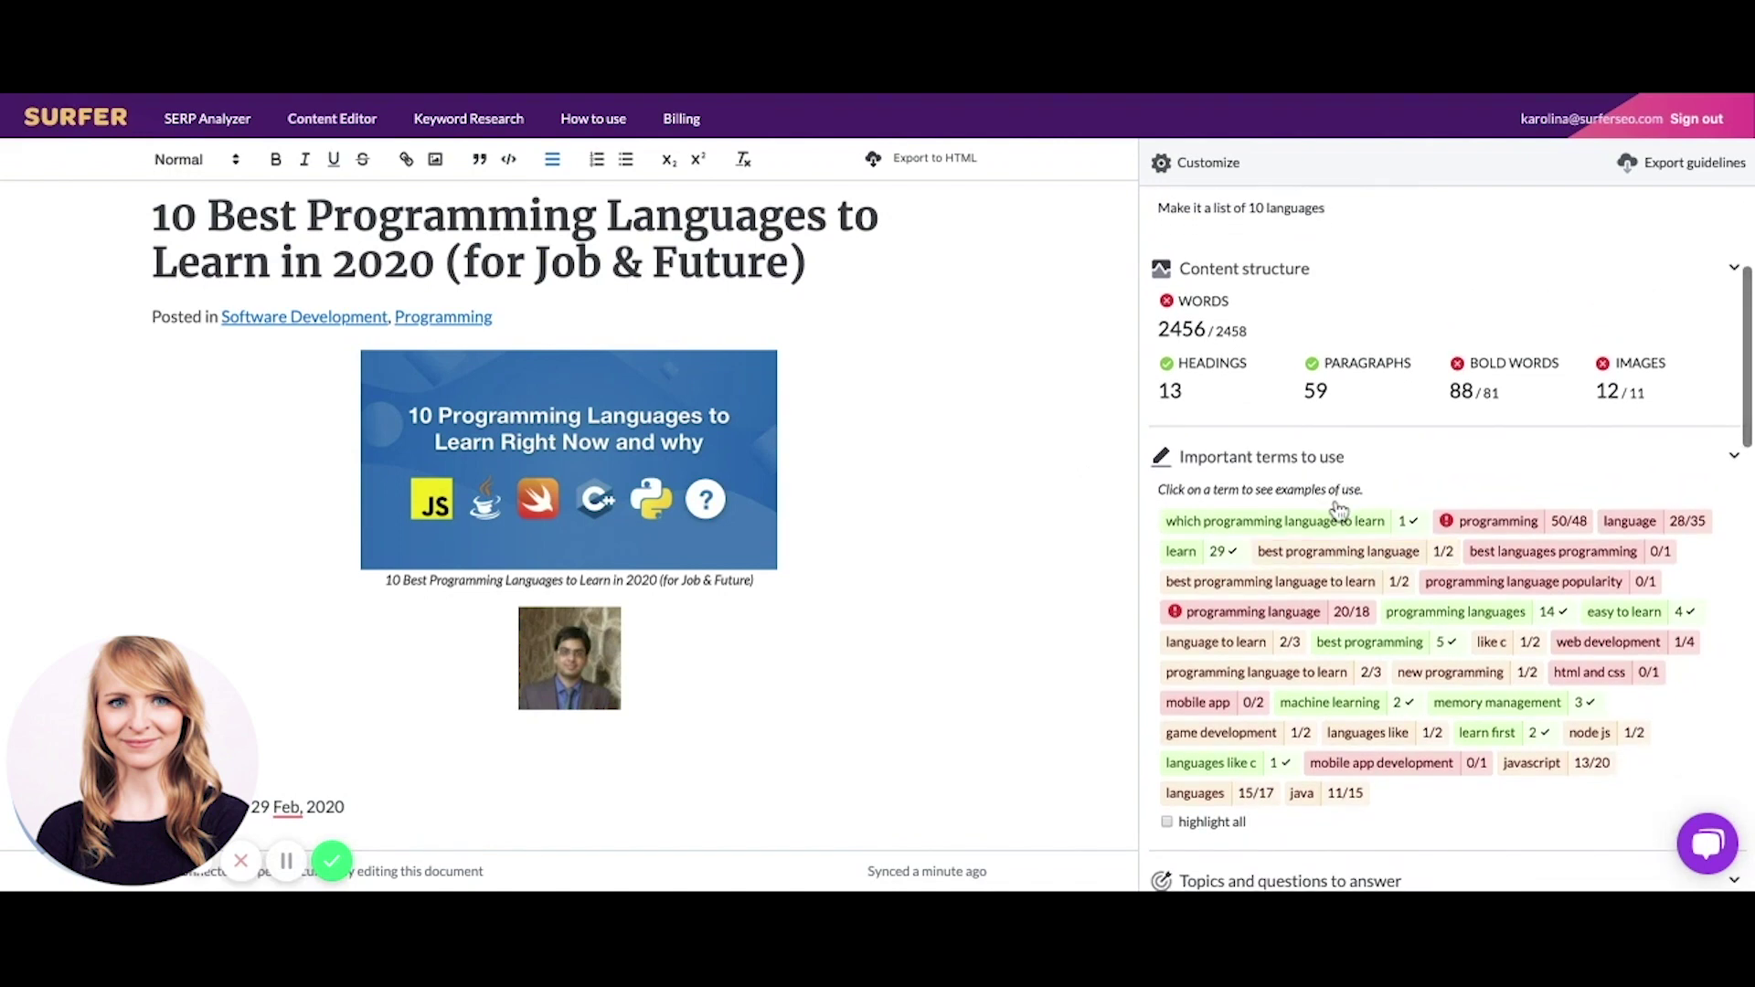
{"action": "left_click", "coordinate": [1478, 523]}
{"action": "left_click", "coordinate": [1375, 523]}
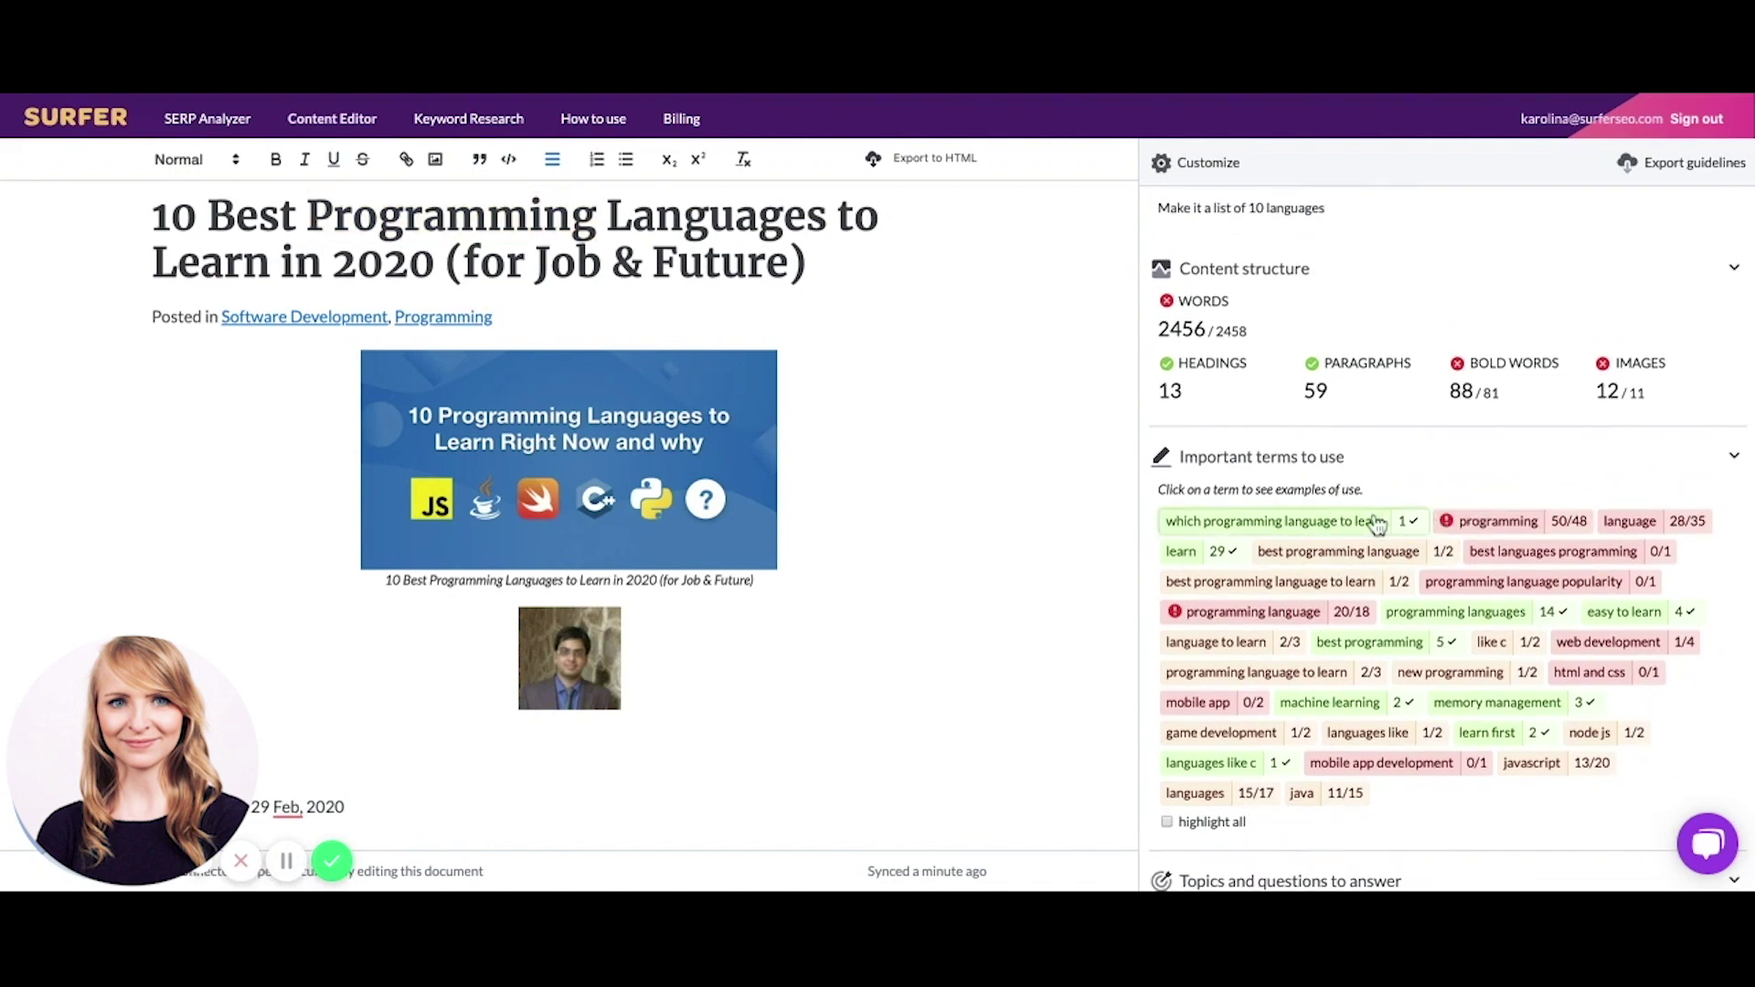
{"action": "scroll", "coordinate": [1378, 523], "scroll_direction": "down", "scroll_amount": 2}
Step: Highlight 'programming languages', 'best programming', 'programming language' and 'languages' in the article
{"action": "left_click", "coordinate": [1415, 512]}
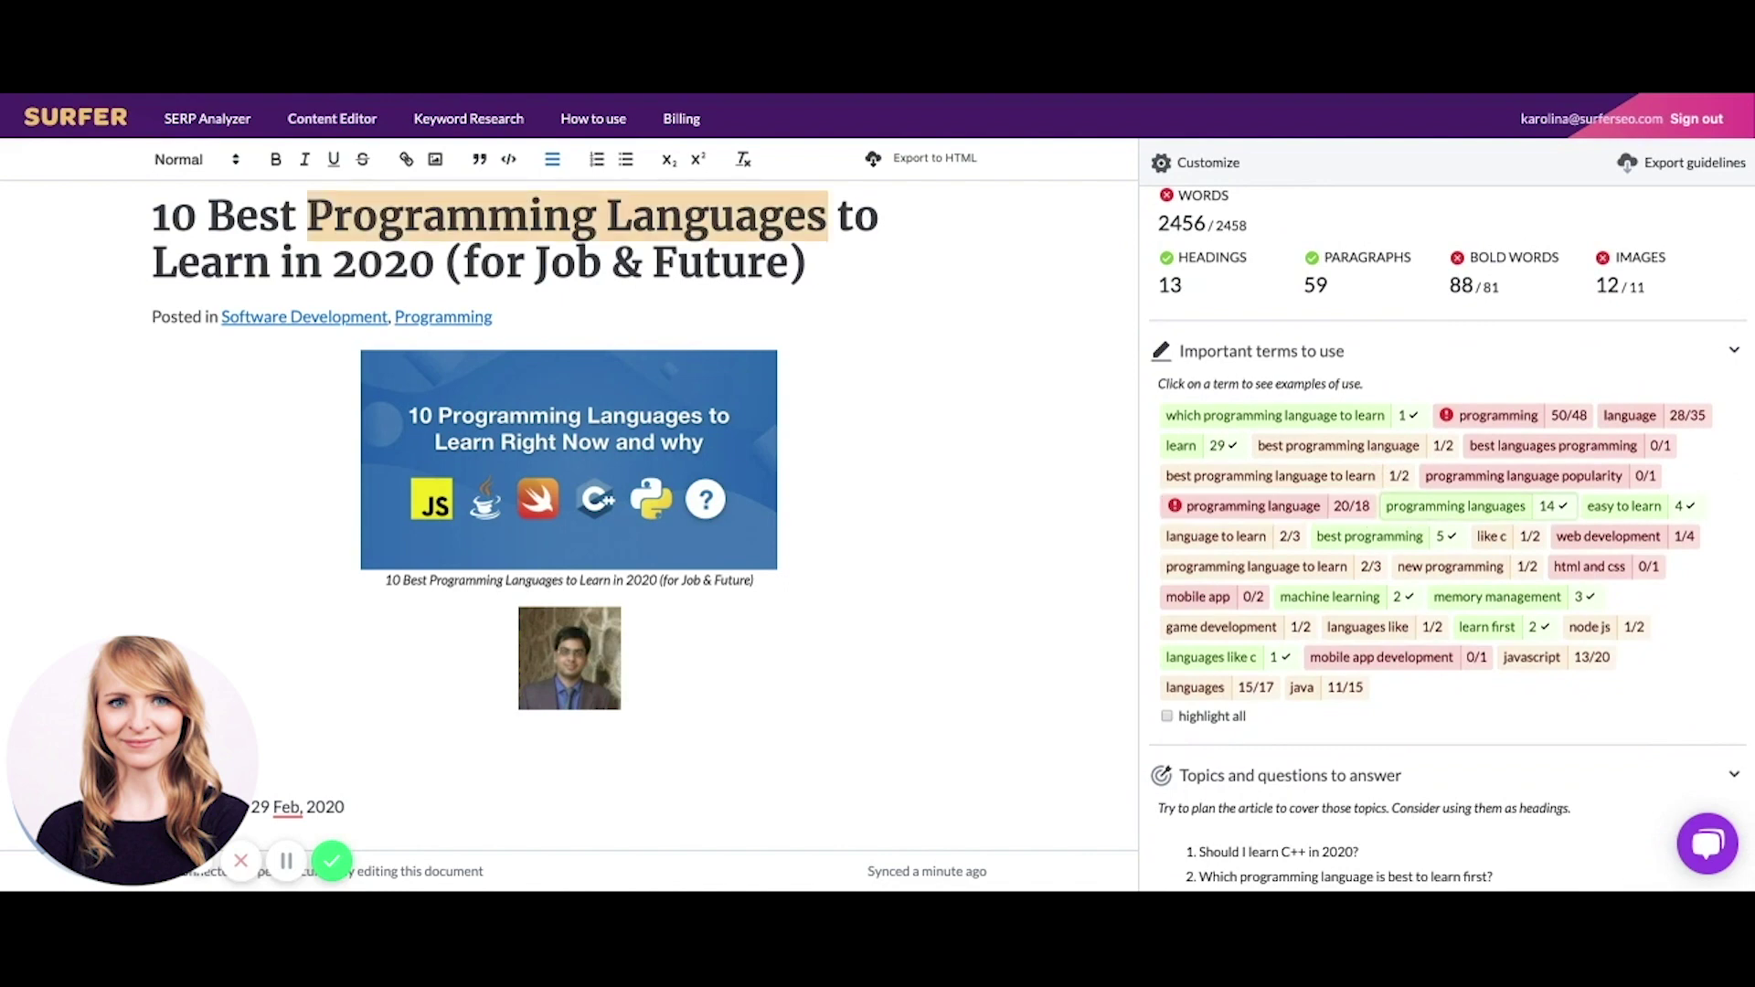
{"action": "left_click", "coordinate": [1371, 536]}
{"action": "left_click", "coordinate": [1327, 519]}
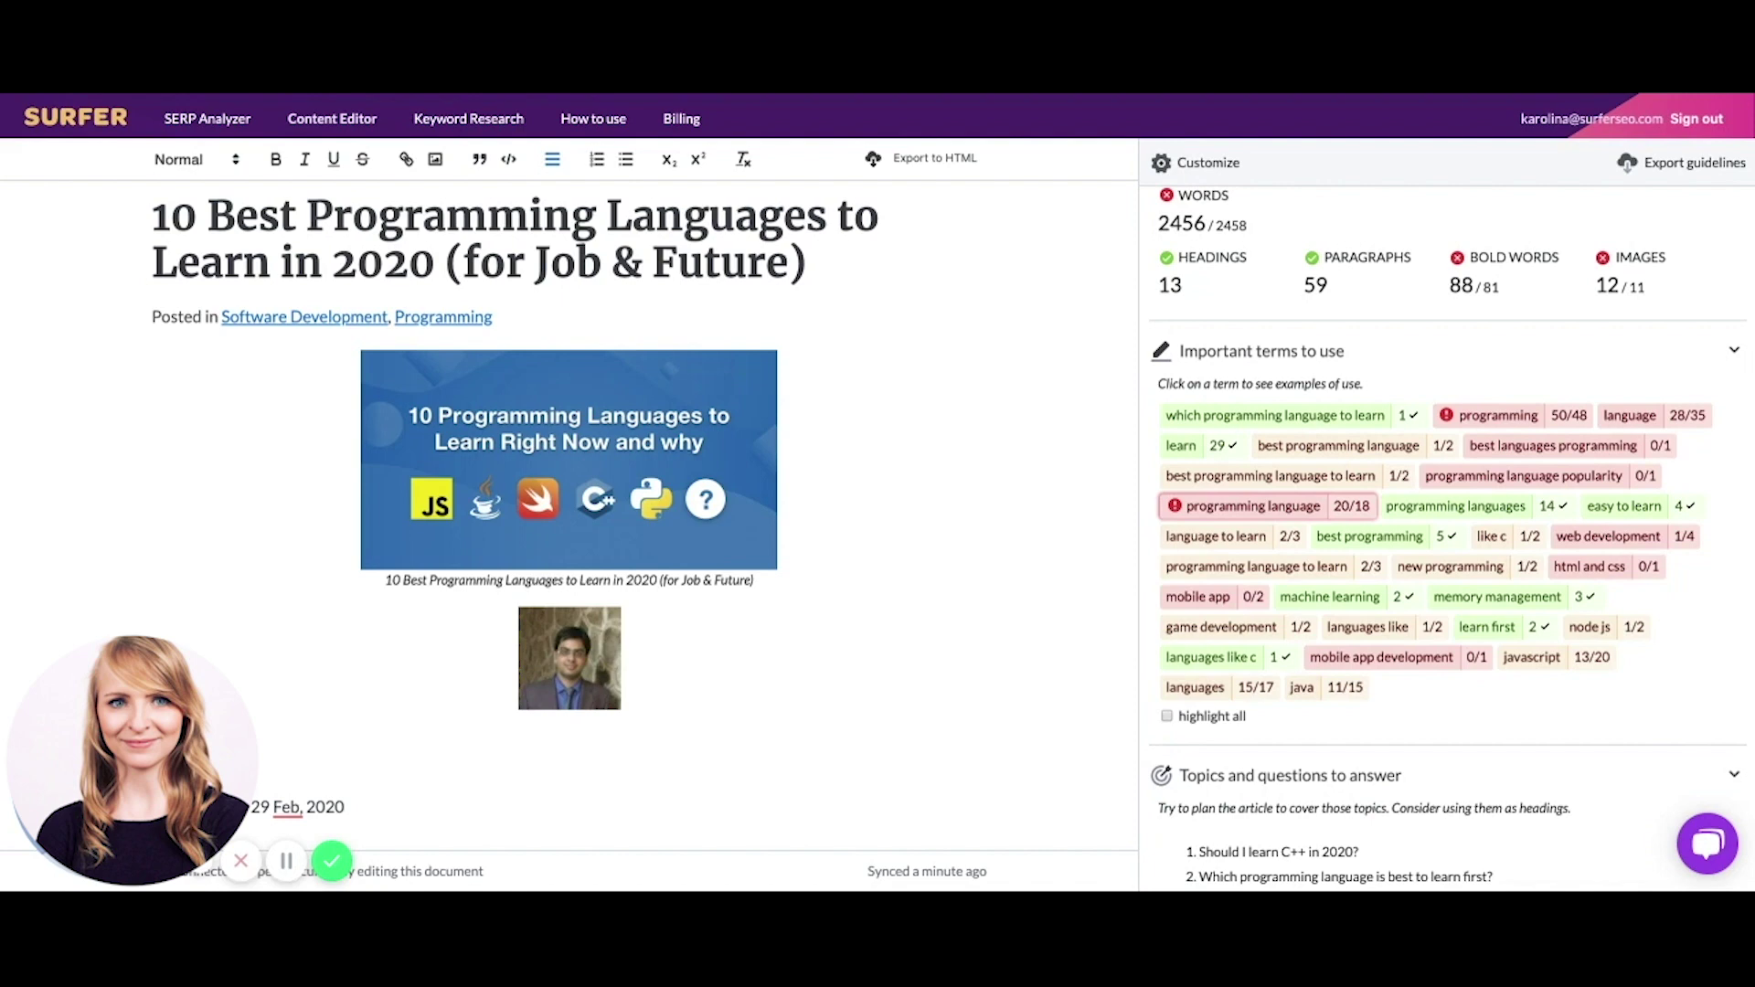
{"action": "scroll", "coordinate": [995, 556], "scroll_direction": "down", "scroll_amount": 1}
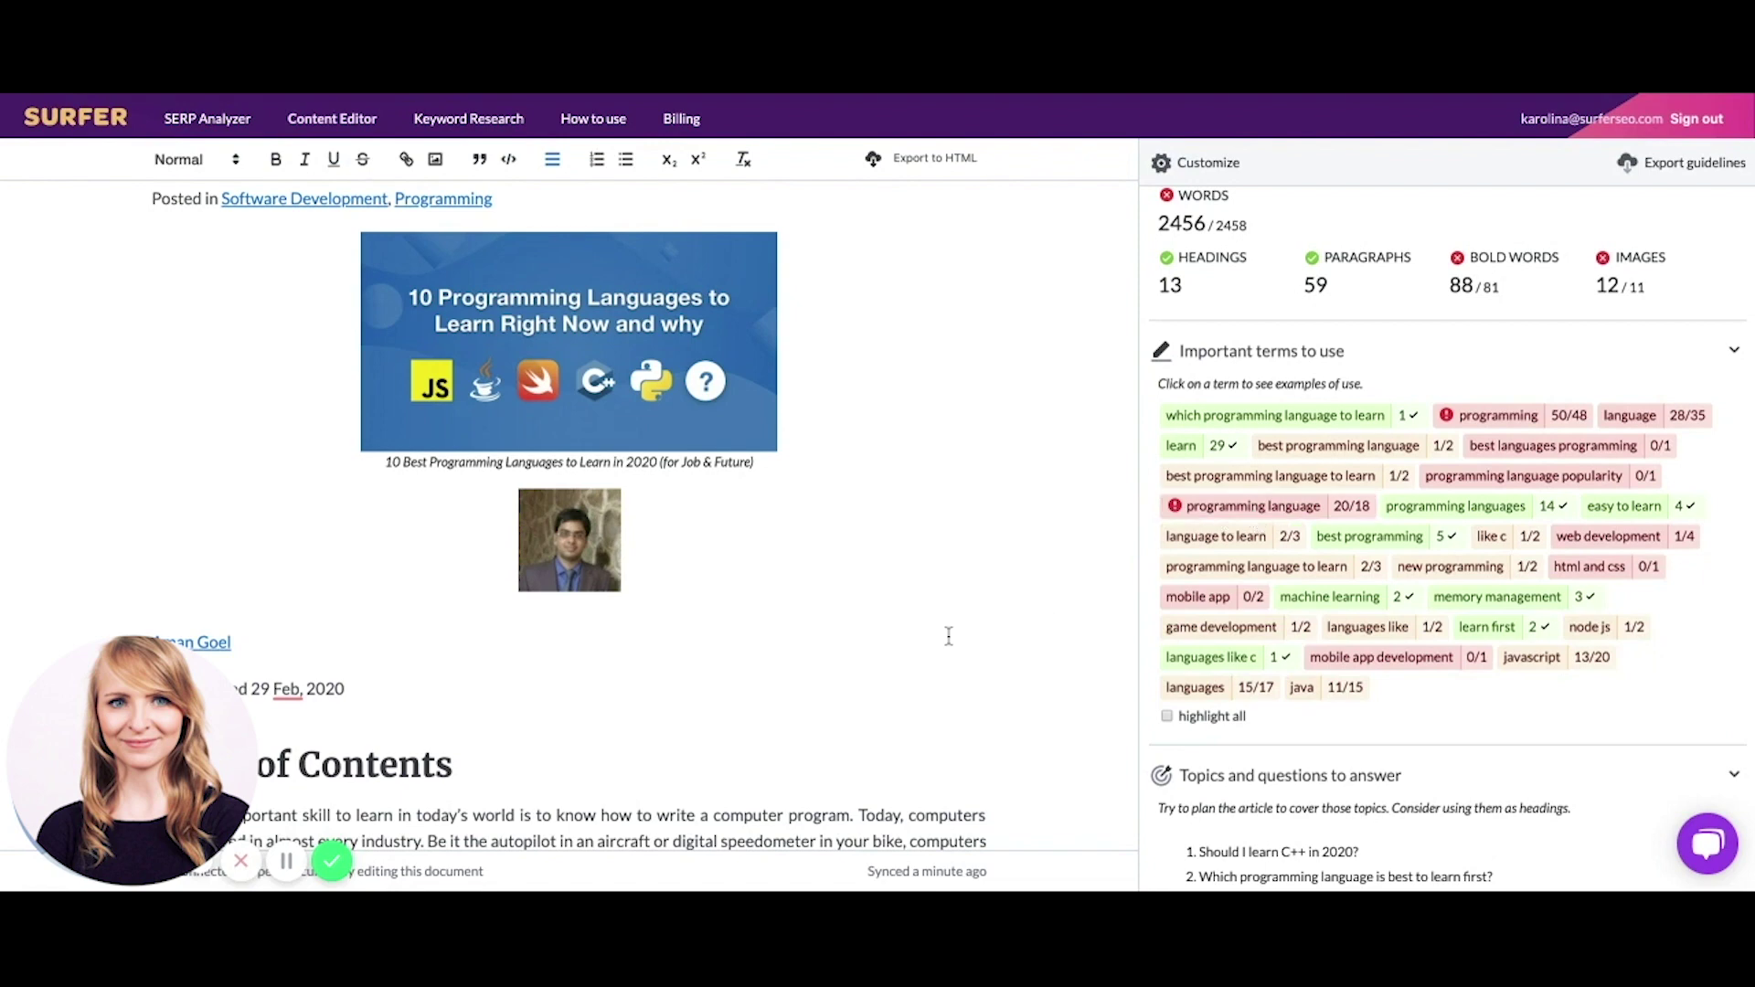
{"action": "scroll", "coordinate": [1317, 544], "scroll_direction": "down", "scroll_amount": 1}
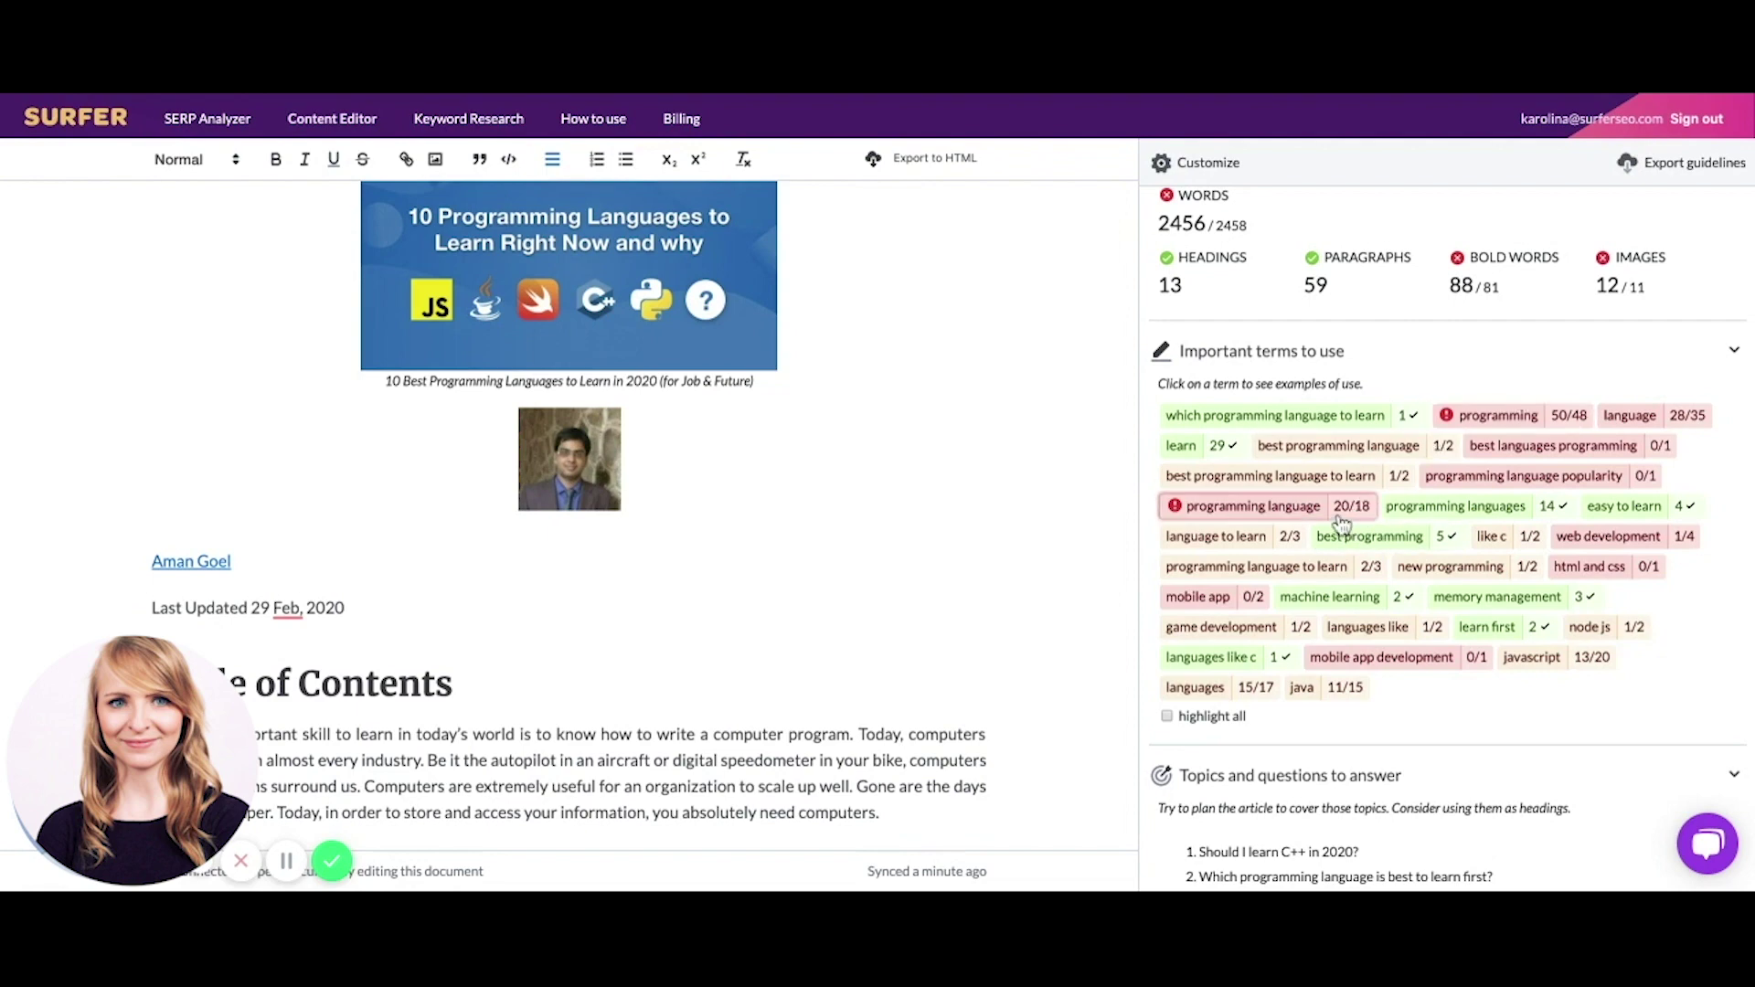
{"action": "left_click", "coordinate": [1265, 687]}
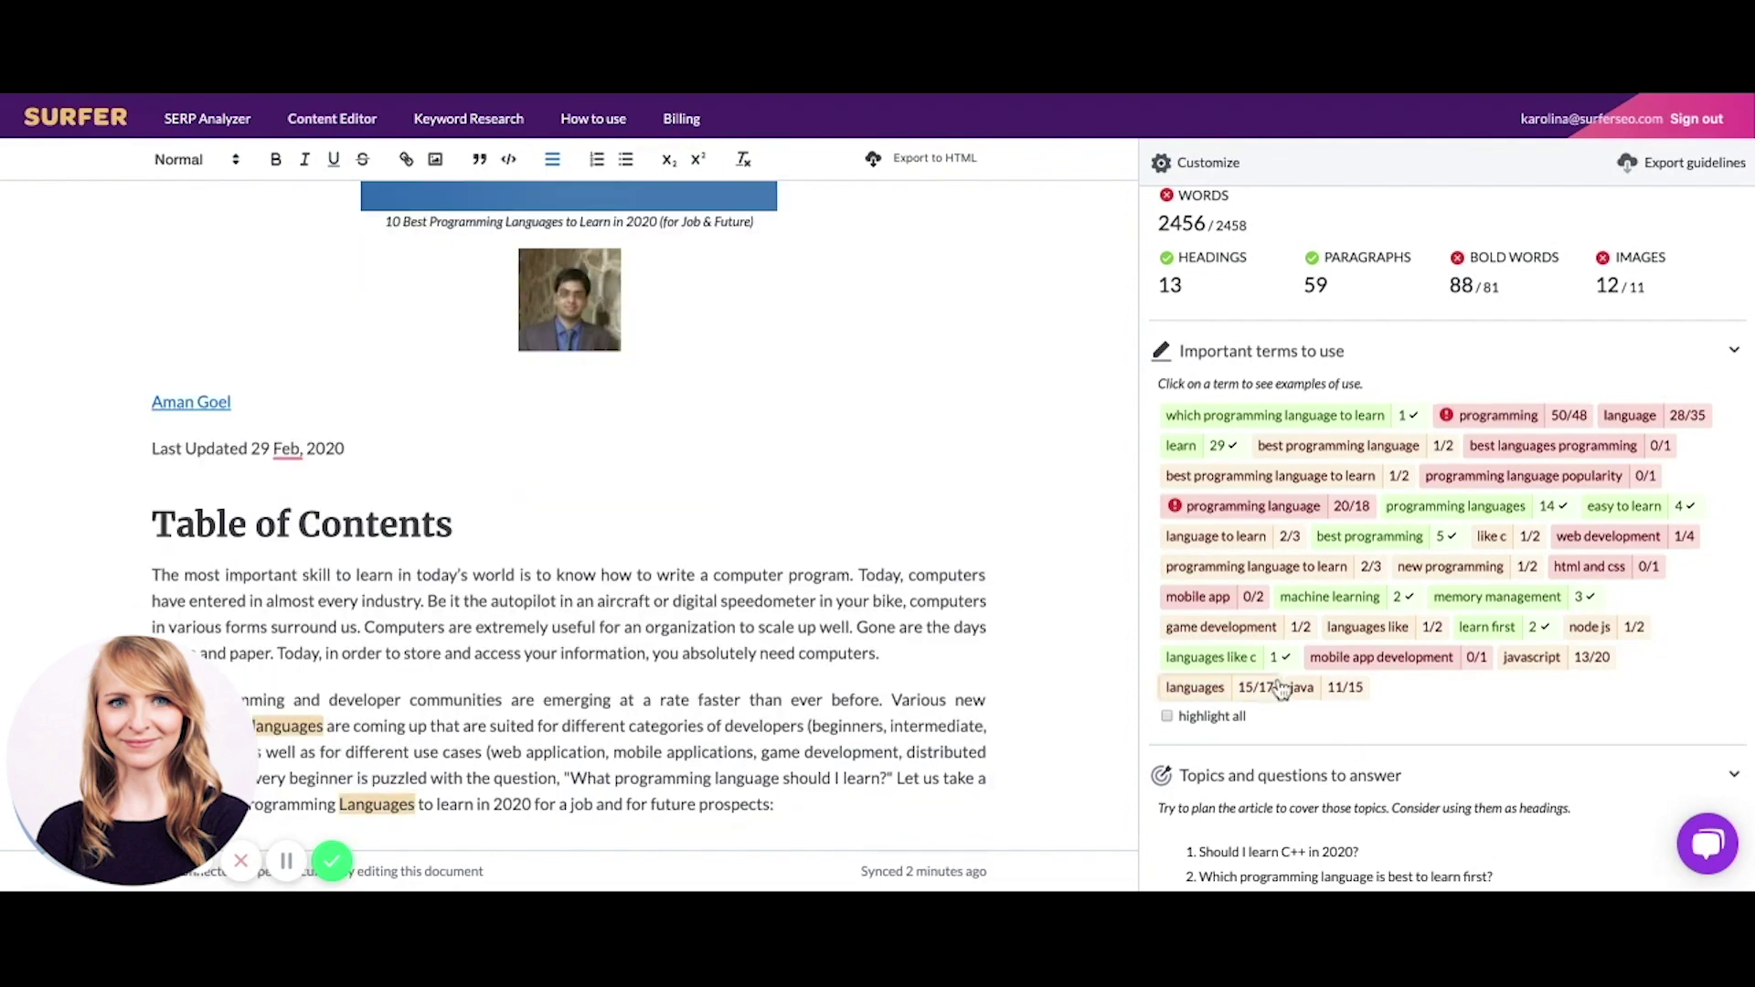
{"action": "scroll", "coordinate": [672, 606], "scroll_direction": "down", "scroll_amount": 2}
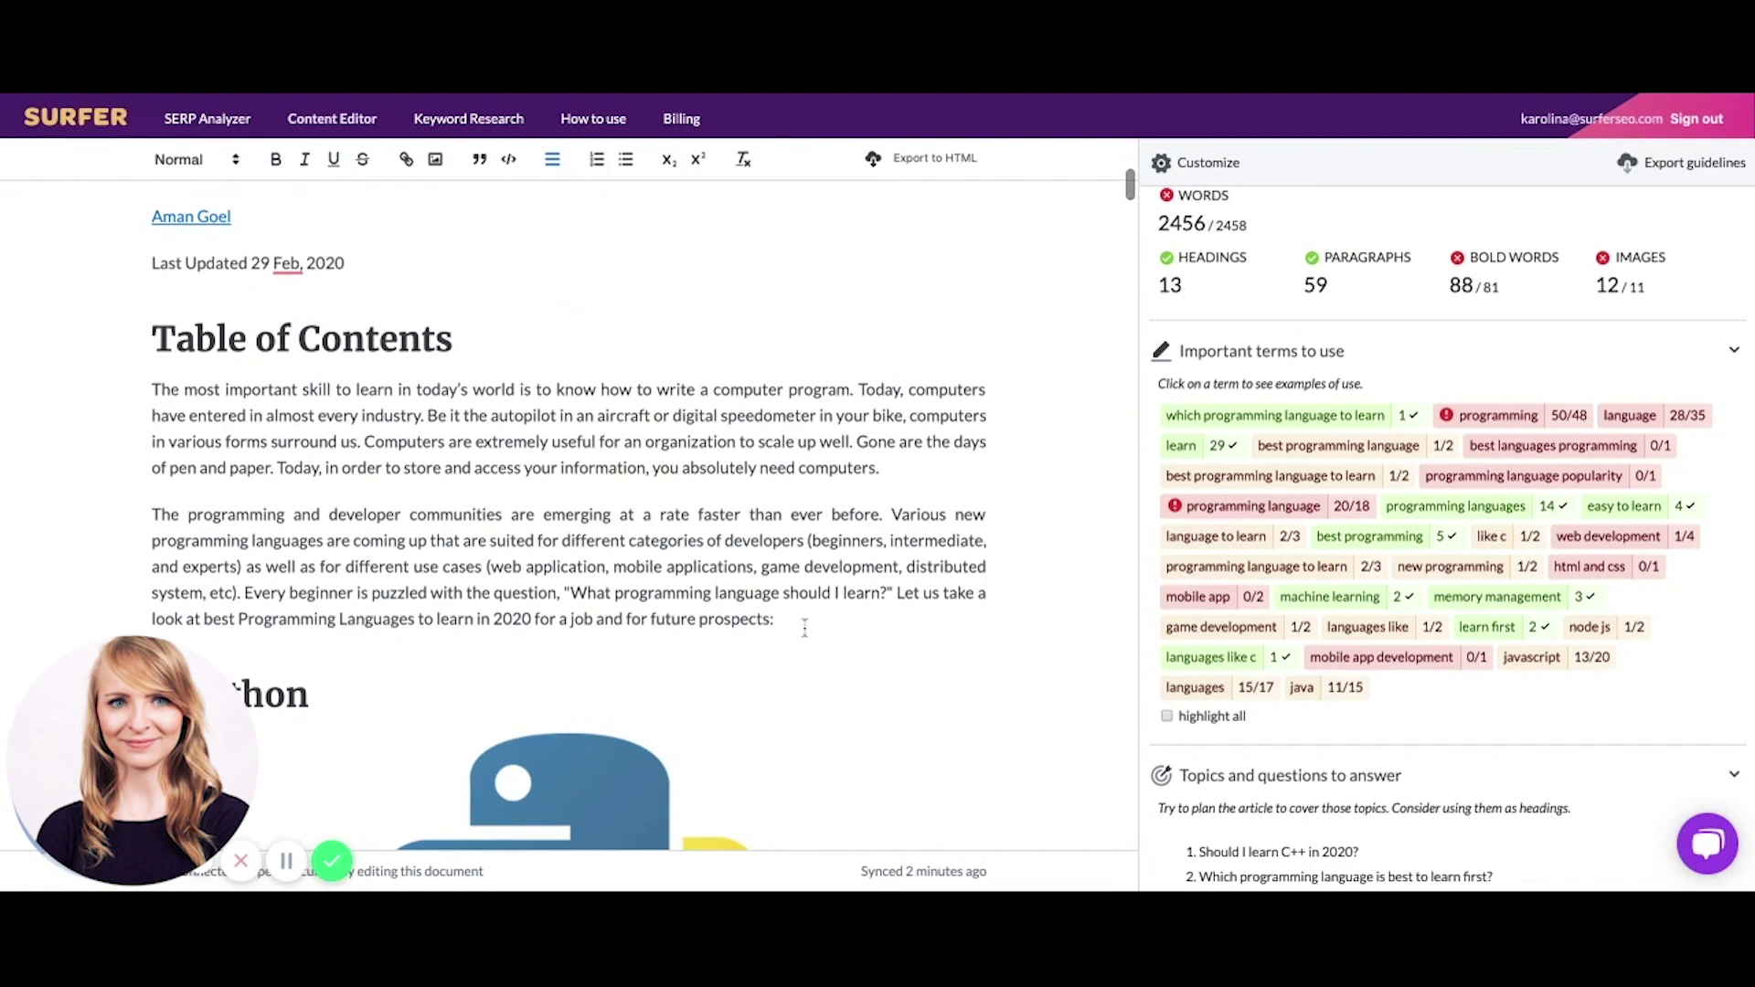
{"action": "mouse_move", "coordinate": [1252, 637]}
Step: Open the 'game development' term details and read its competitor usage examples
{"action": "left_click", "coordinate": [1253, 630]}
{"action": "scroll", "coordinate": [1312, 755], "scroll_direction": "down", "scroll_amount": 5}
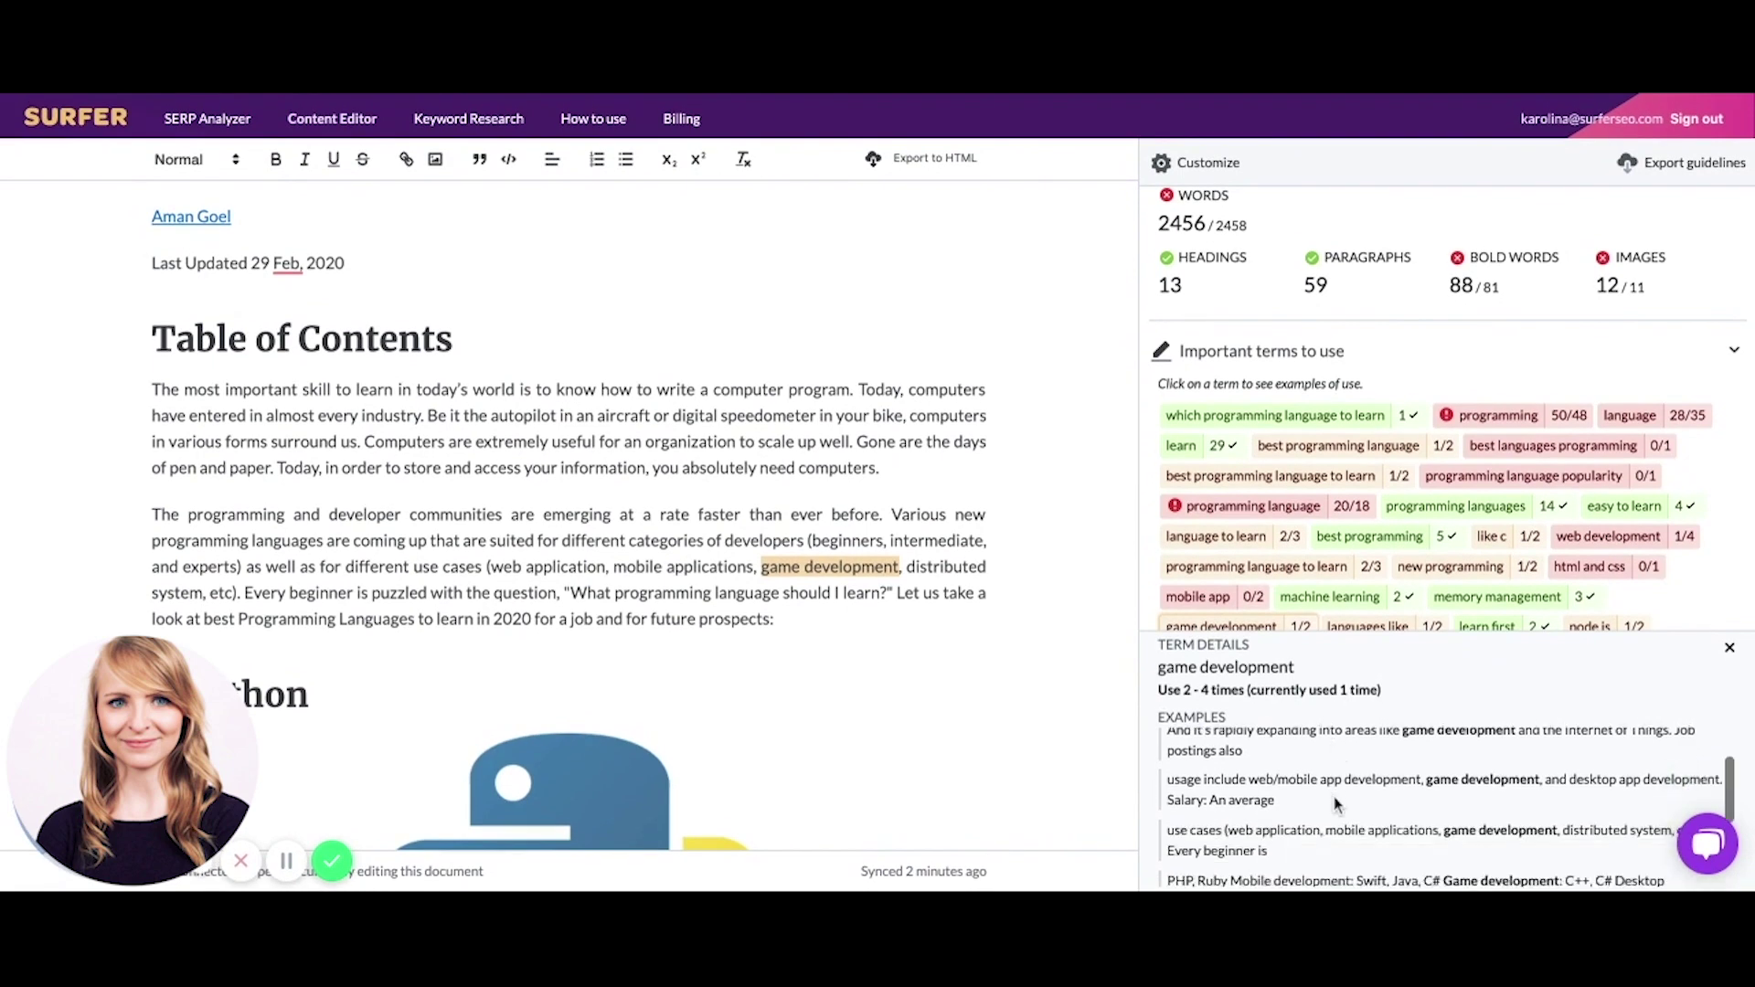
{"action": "scroll", "coordinate": [1337, 805], "scroll_direction": "down", "scroll_amount": 1}
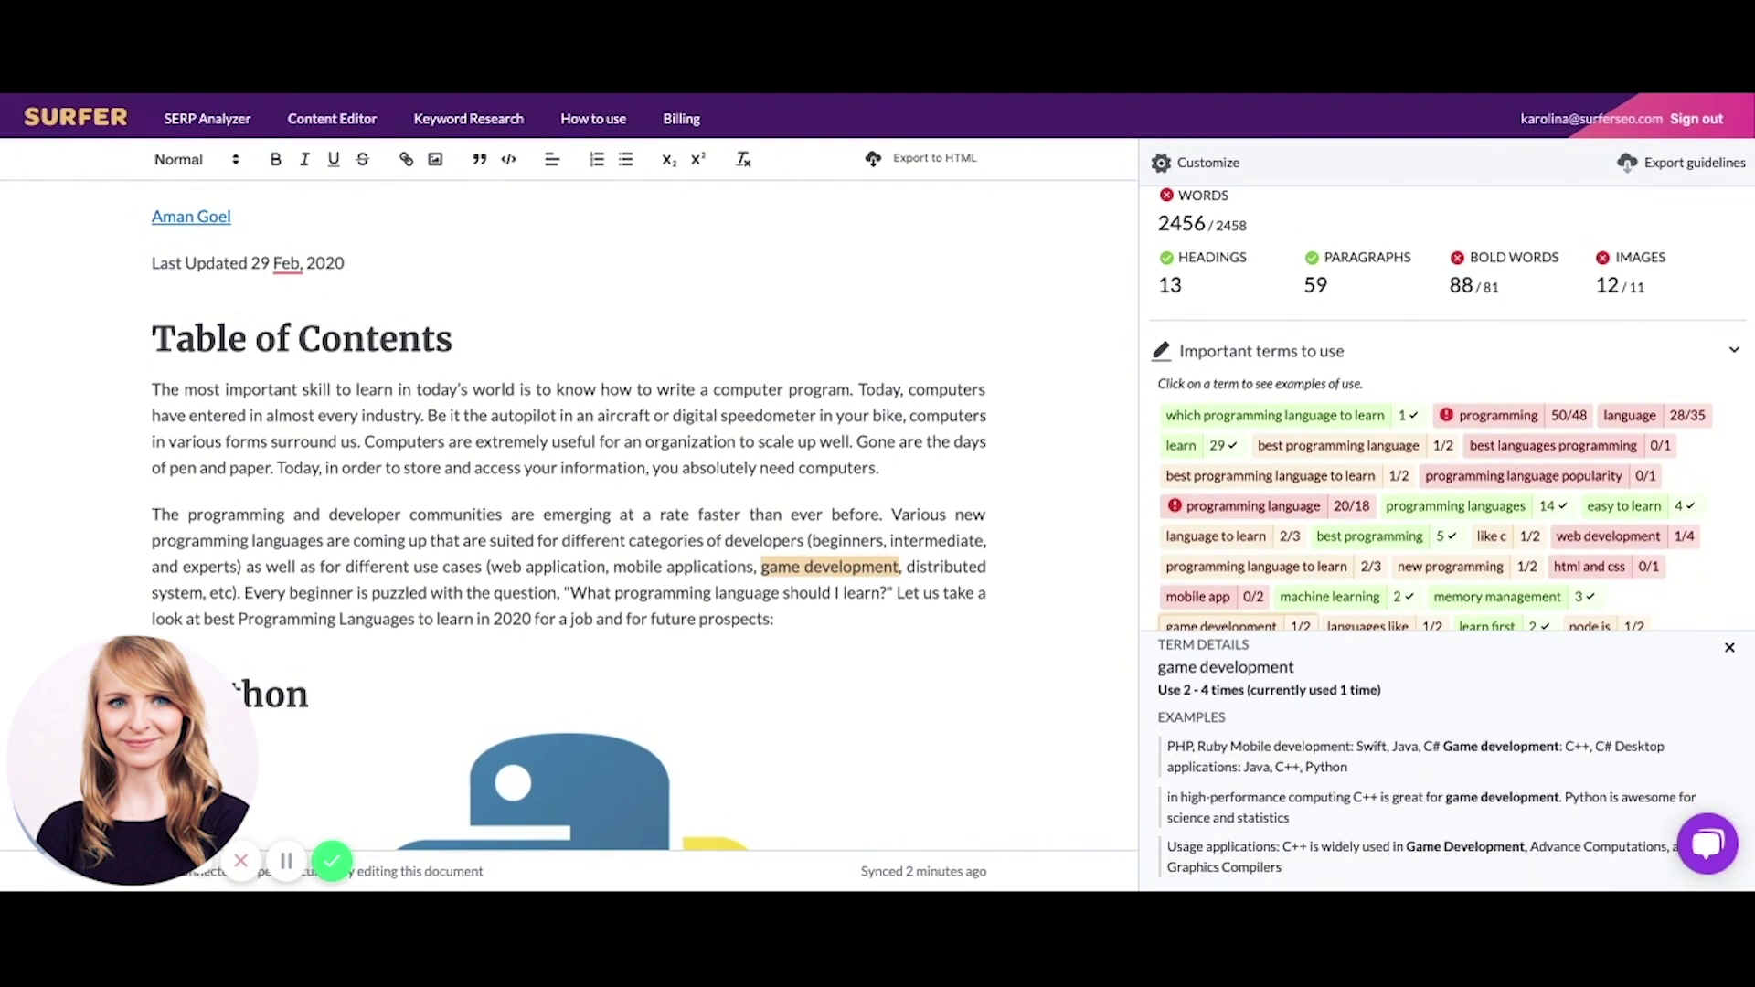
{"action": "scroll", "coordinate": [1444, 805], "scroll_direction": "up", "scroll_amount": 3}
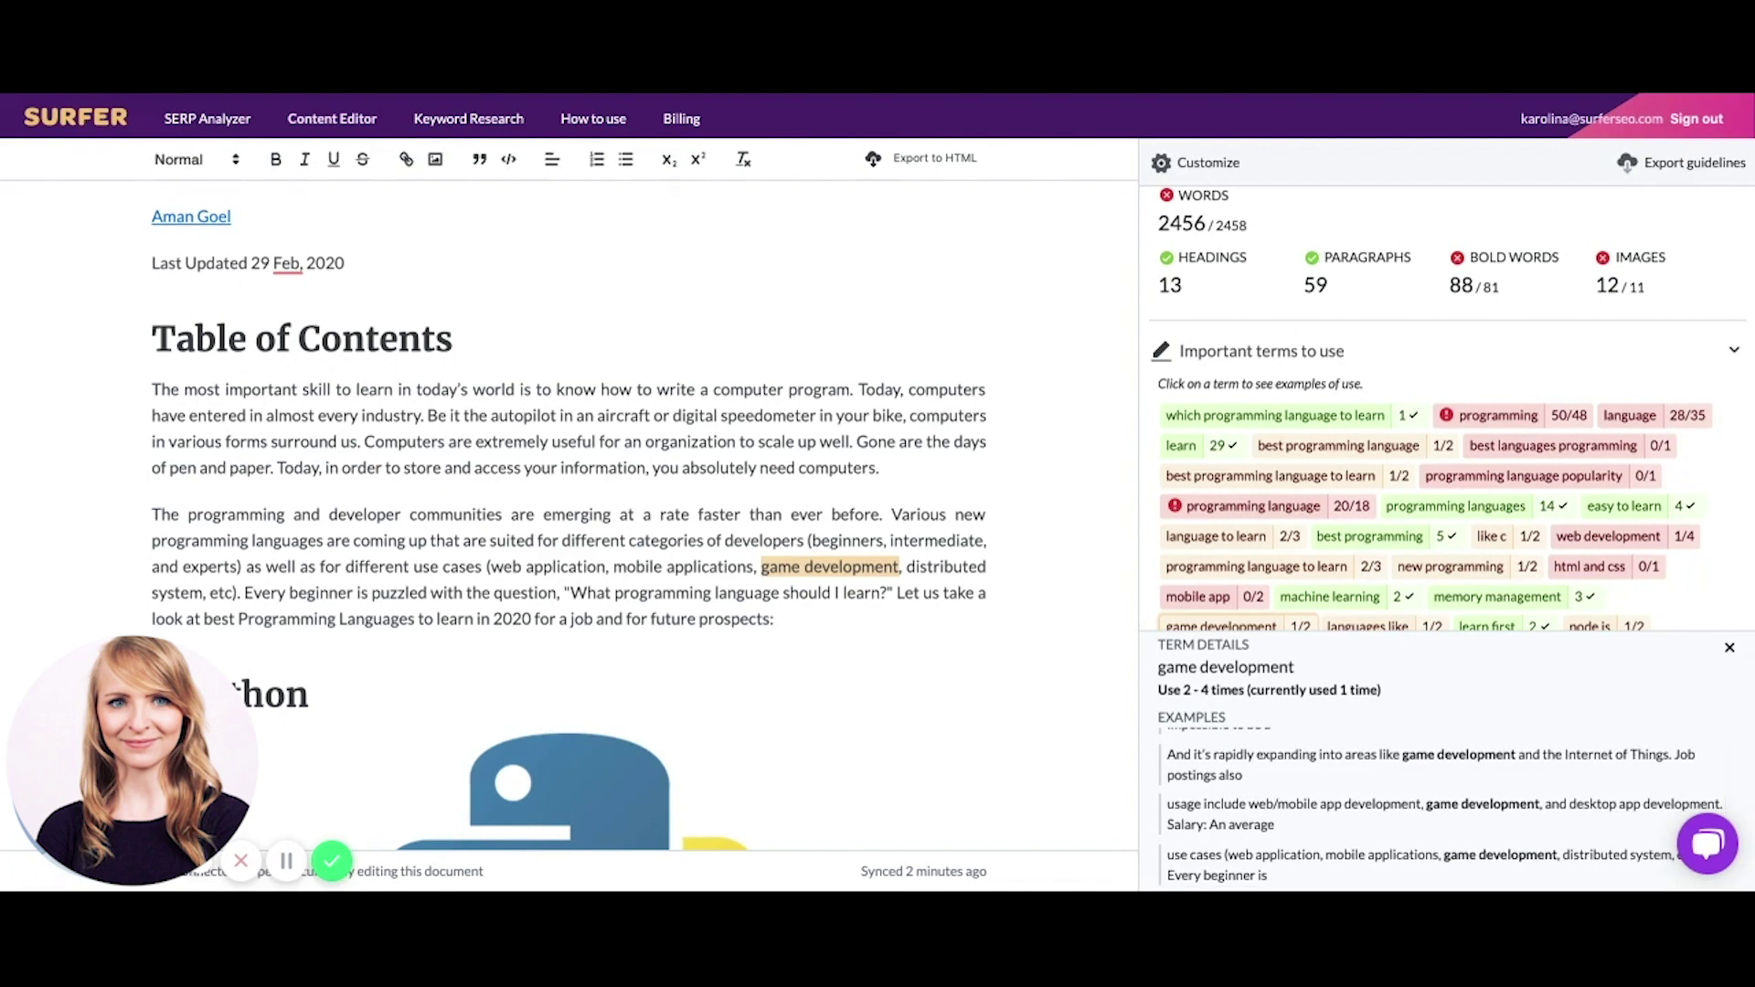
{"action": "scroll", "coordinate": [1444, 804], "scroll_direction": "up", "scroll_amount": 2}
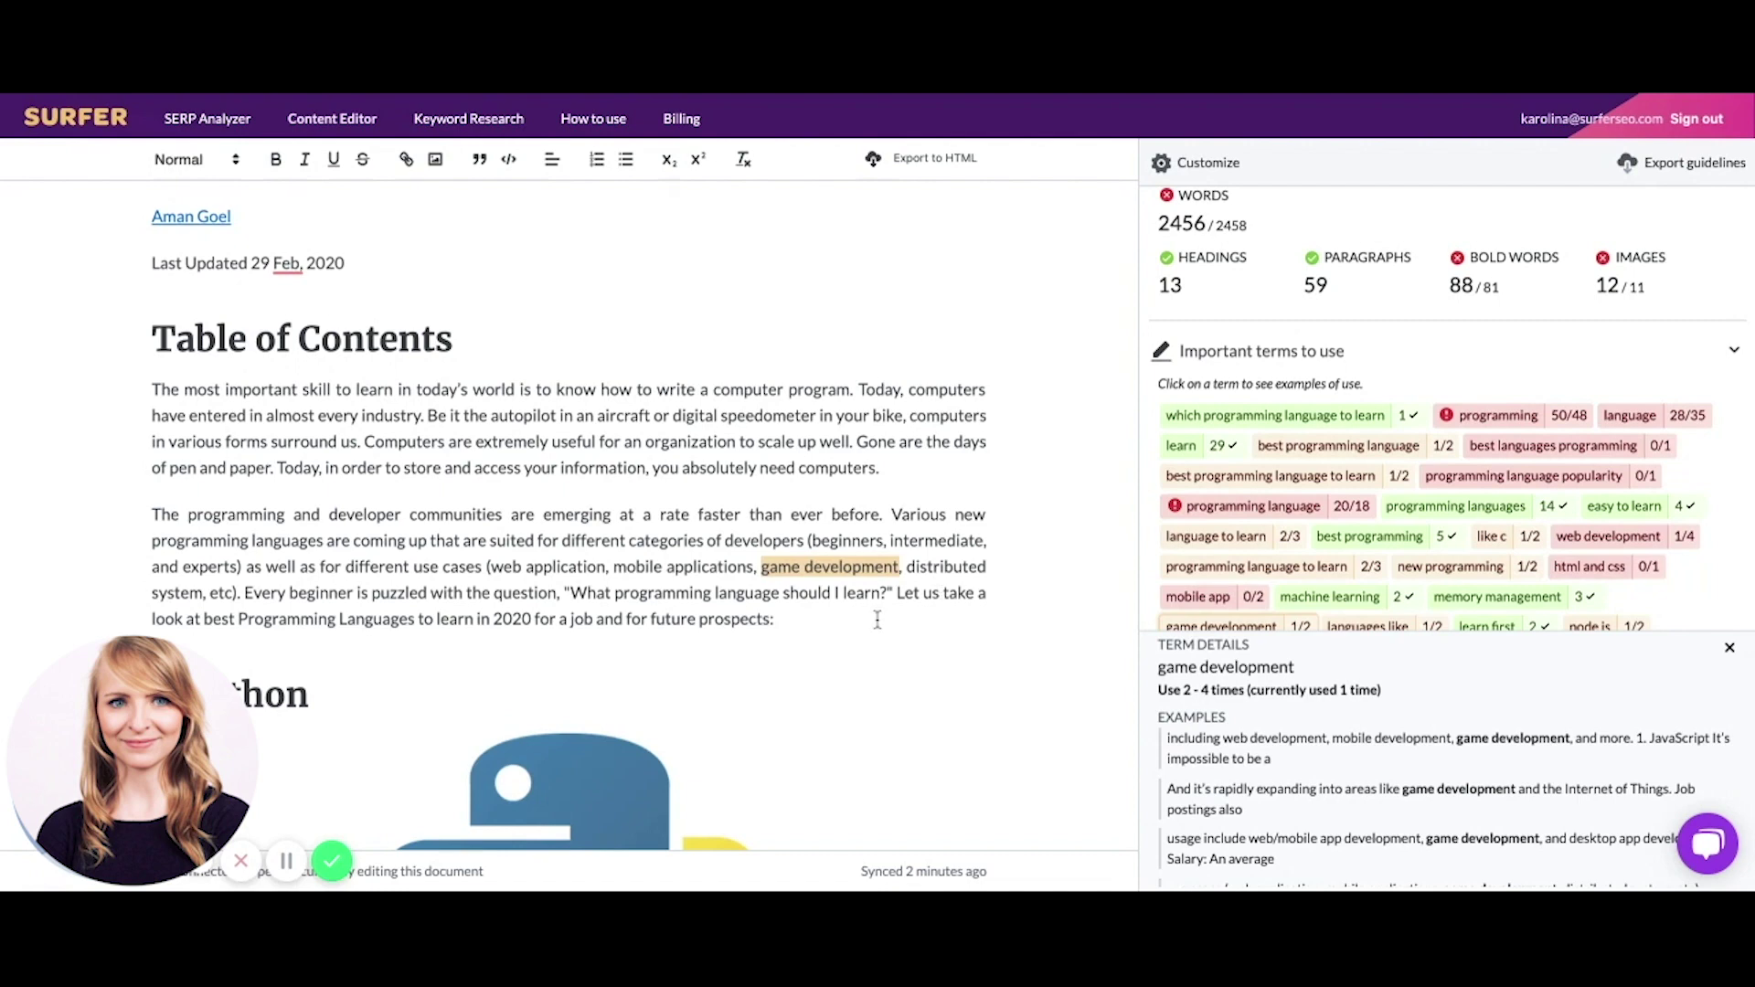
Step: Close term details and type 'game development' after 'prospects:' in the intro paragraph
{"action": "left_click", "coordinate": [826, 624]}
{"action": "left_click", "coordinate": [1729, 647]}
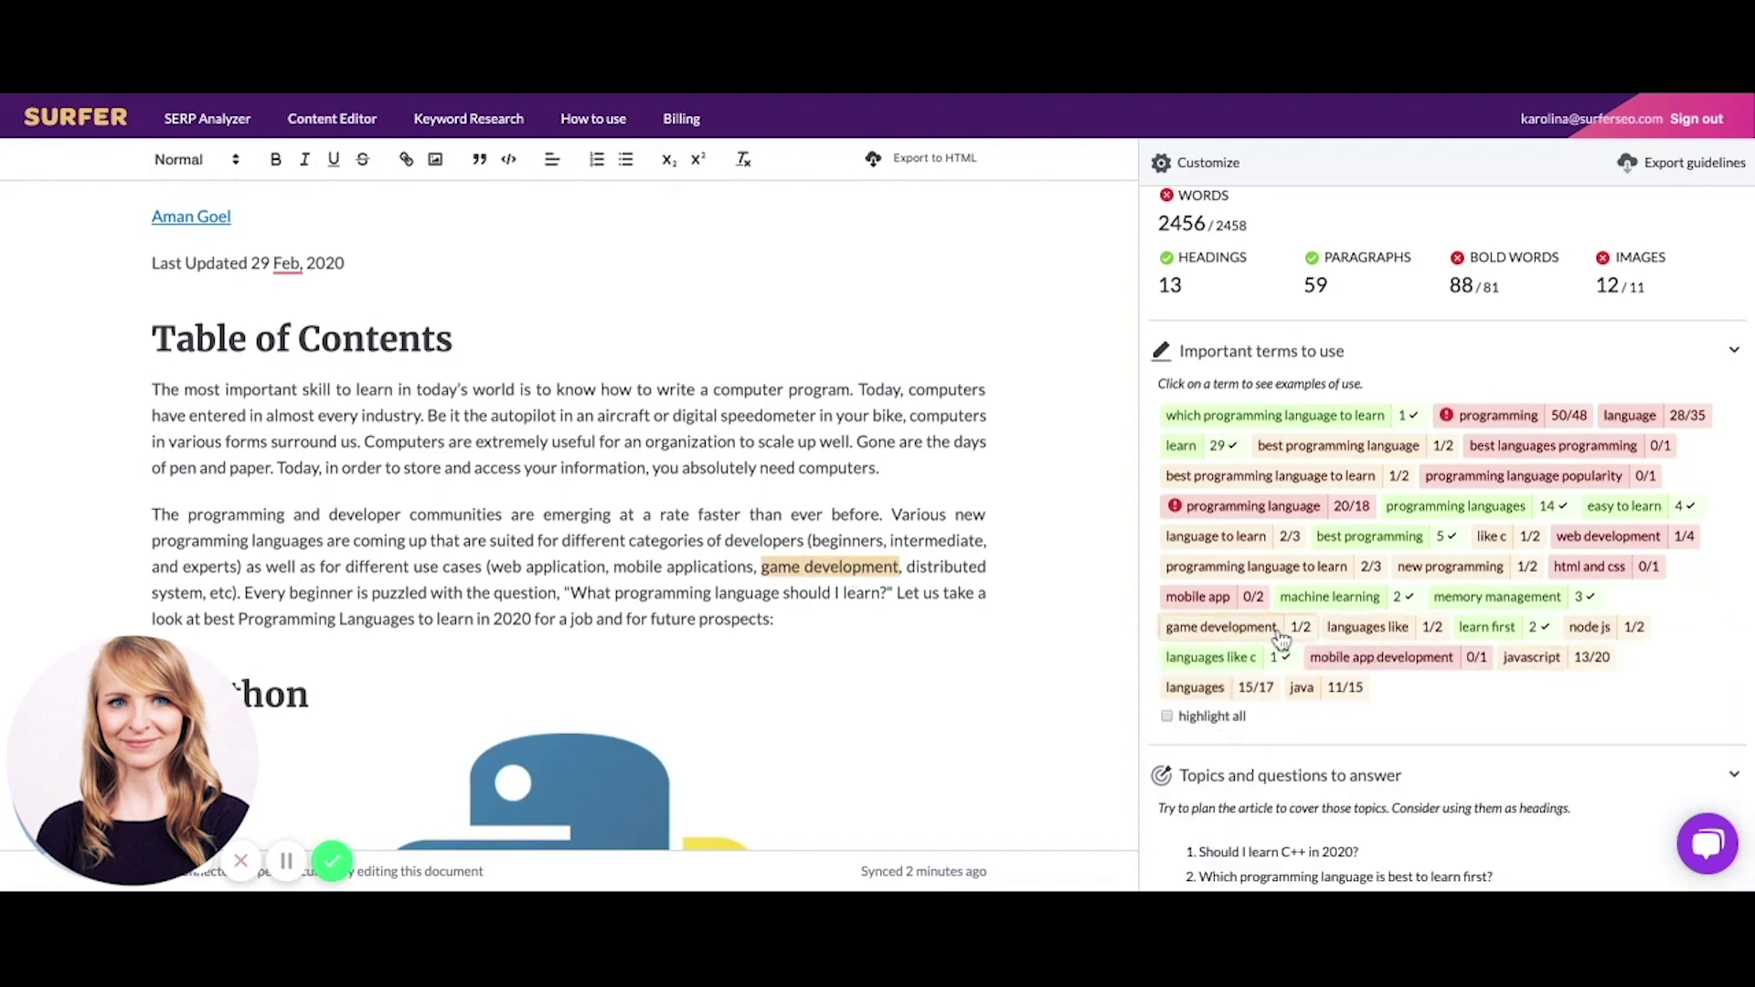
{"action": "left_click", "coordinate": [798, 625]}
{"action": "type", "text": "gam"}
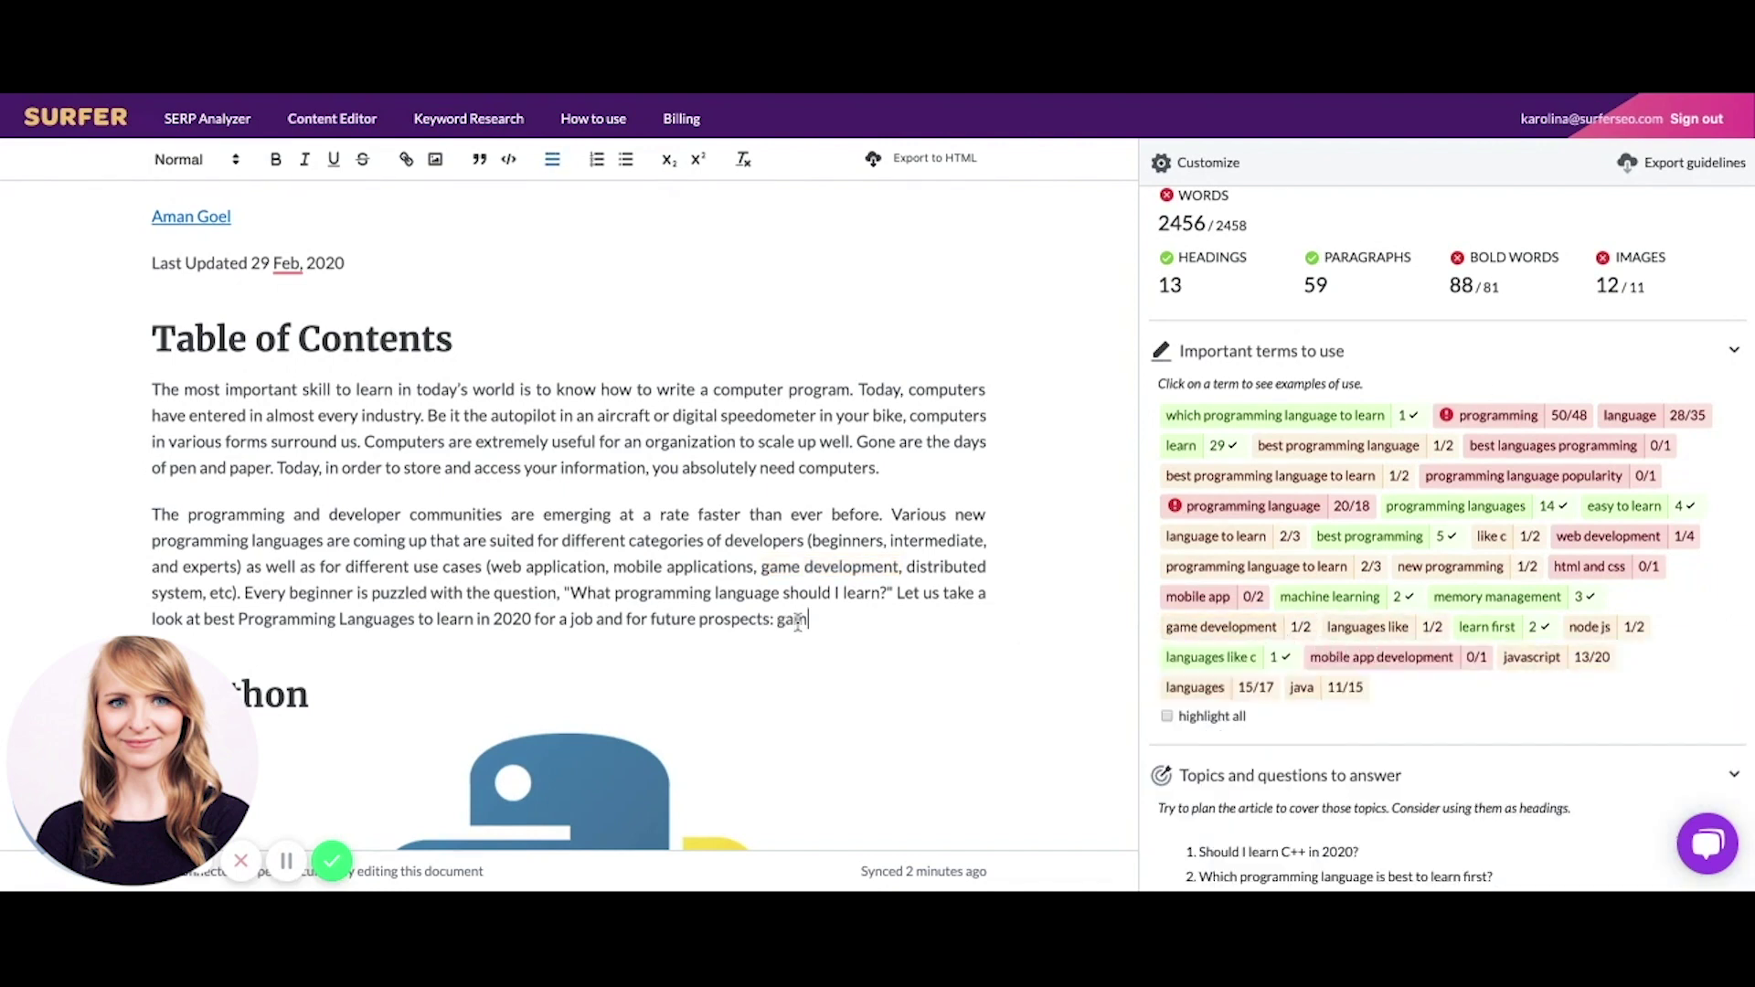
{"action": "type", "text": "e development"}
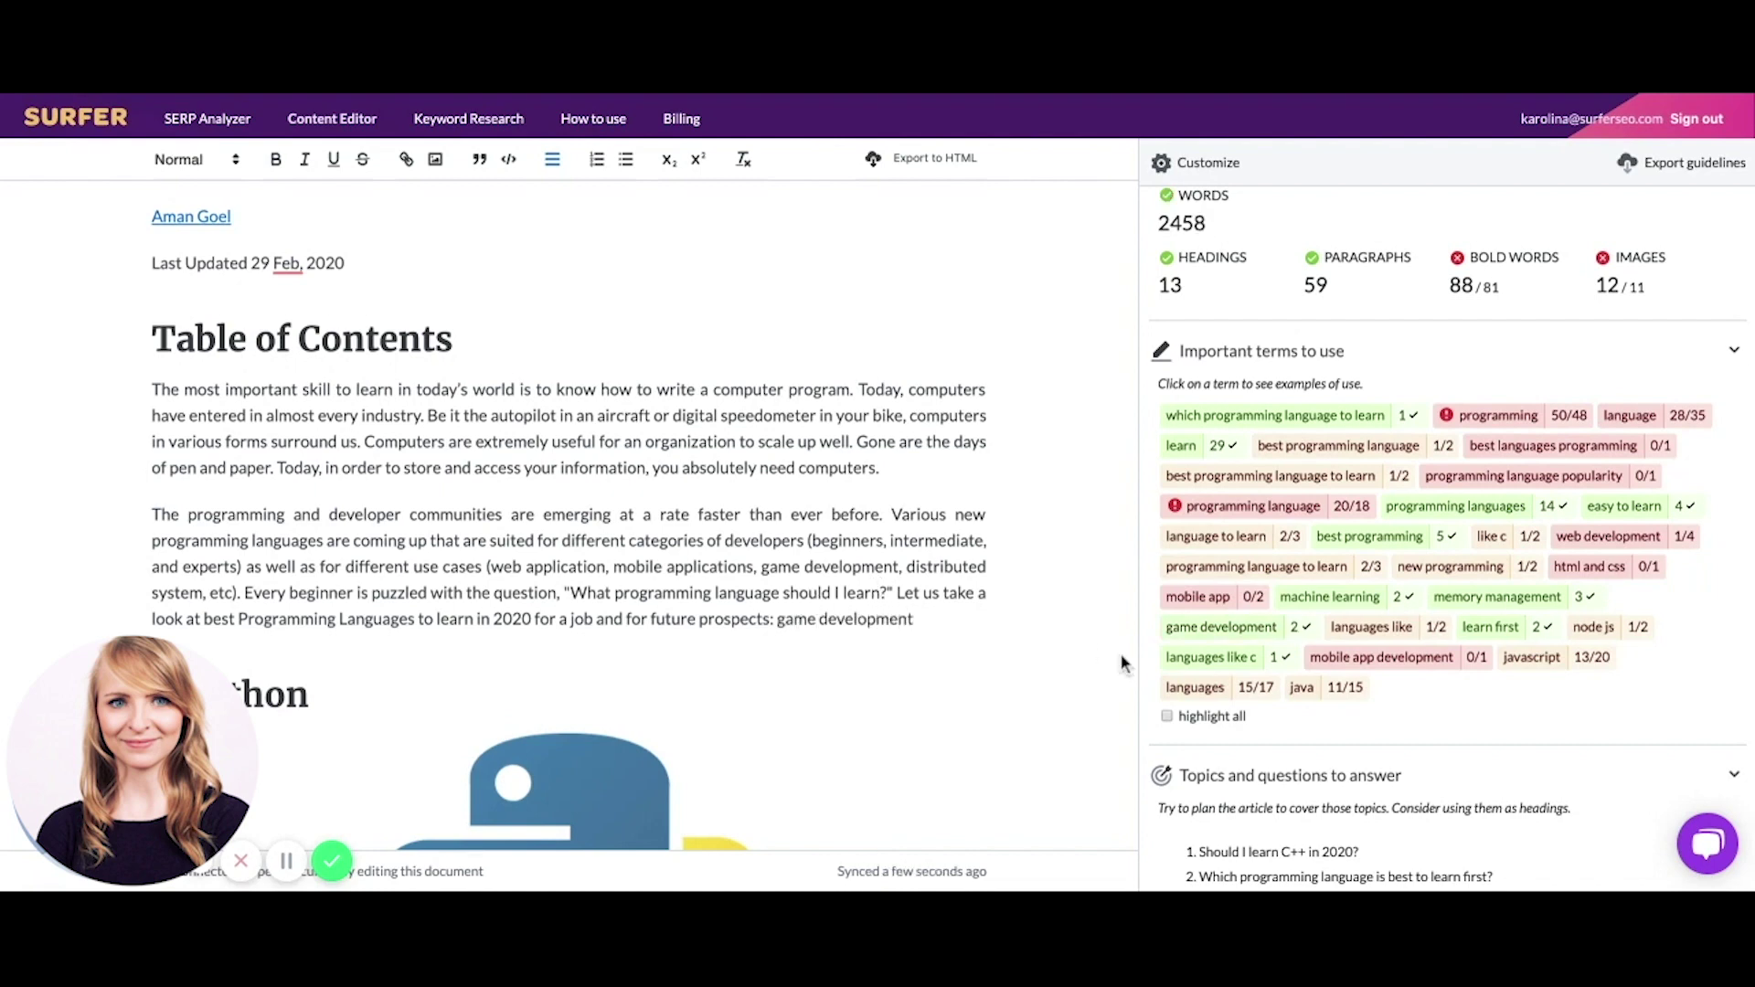
{"action": "mouse_move", "coordinate": [1293, 634]}
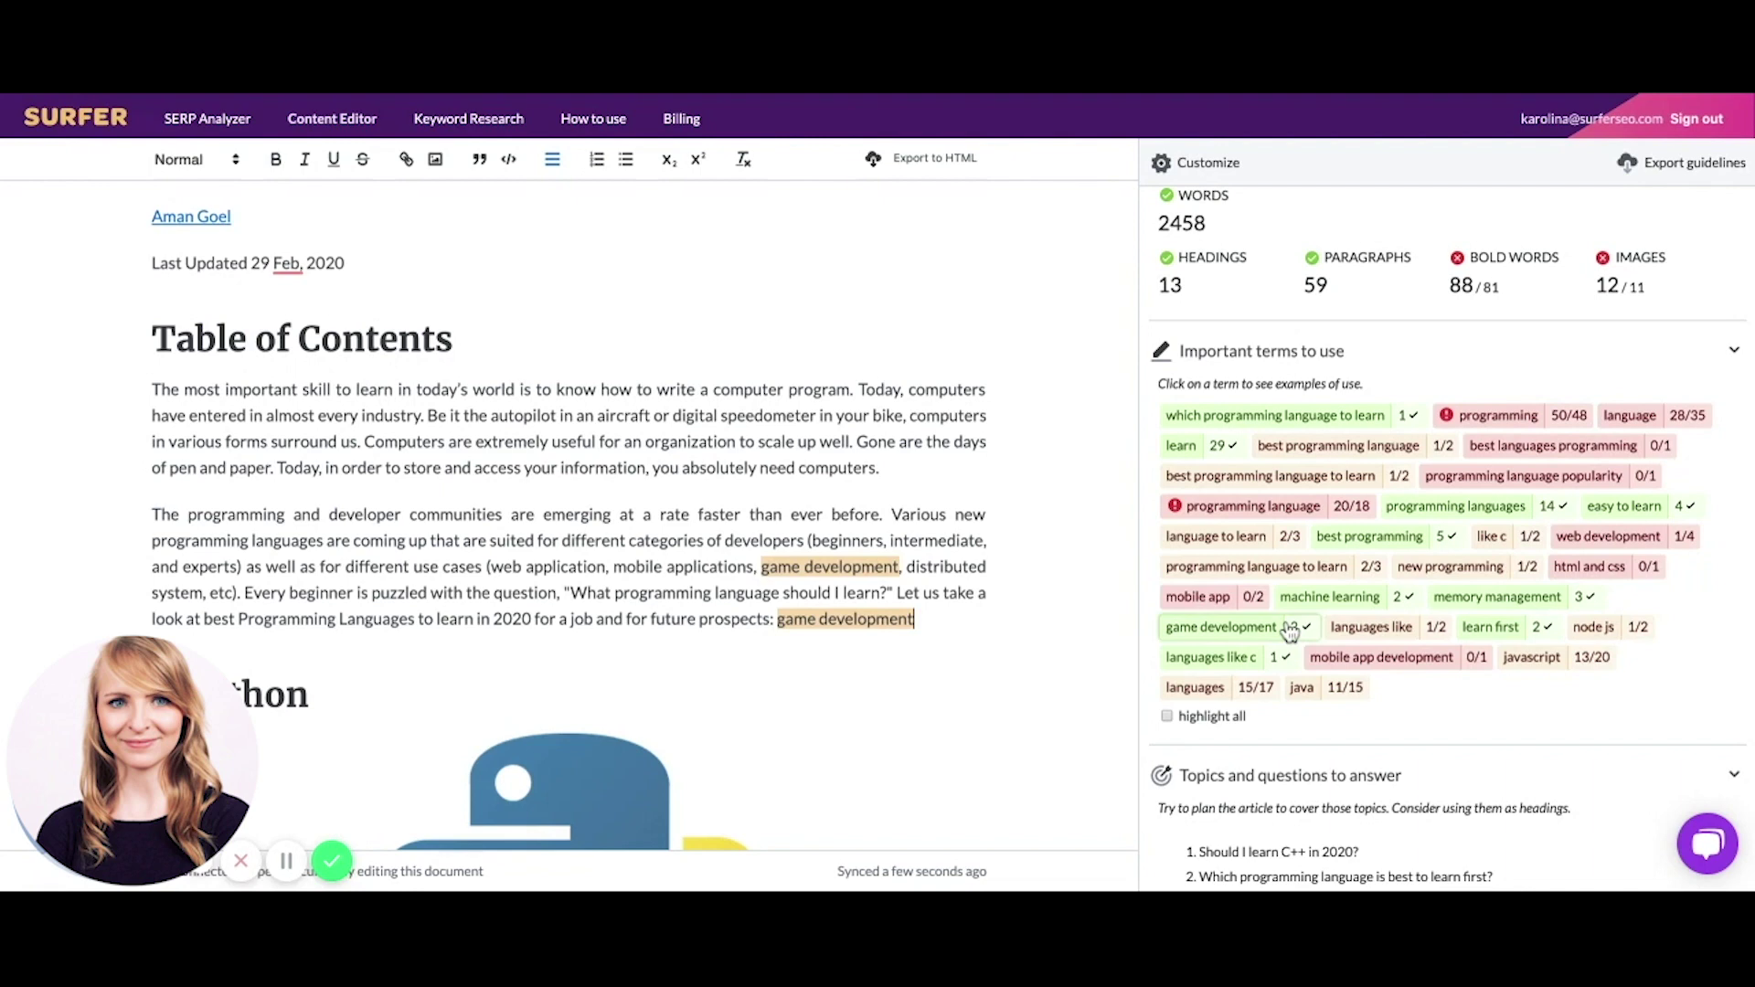